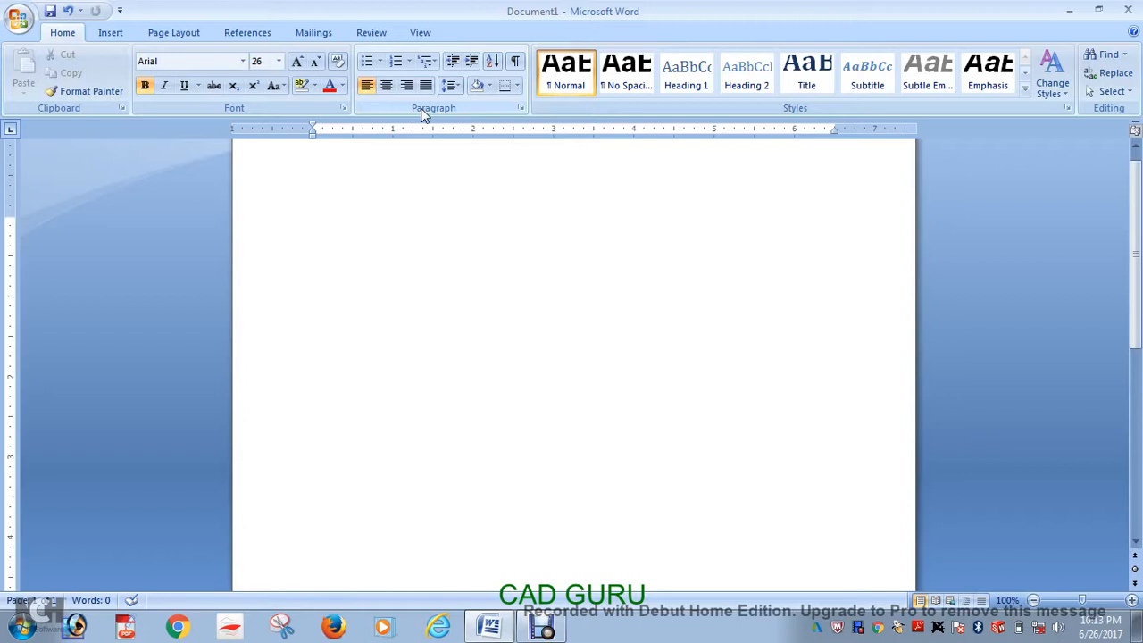
Generate one paragraph of sample text at the start of the blank document with the =RAND(1) function.
text(=)
text(RAN)
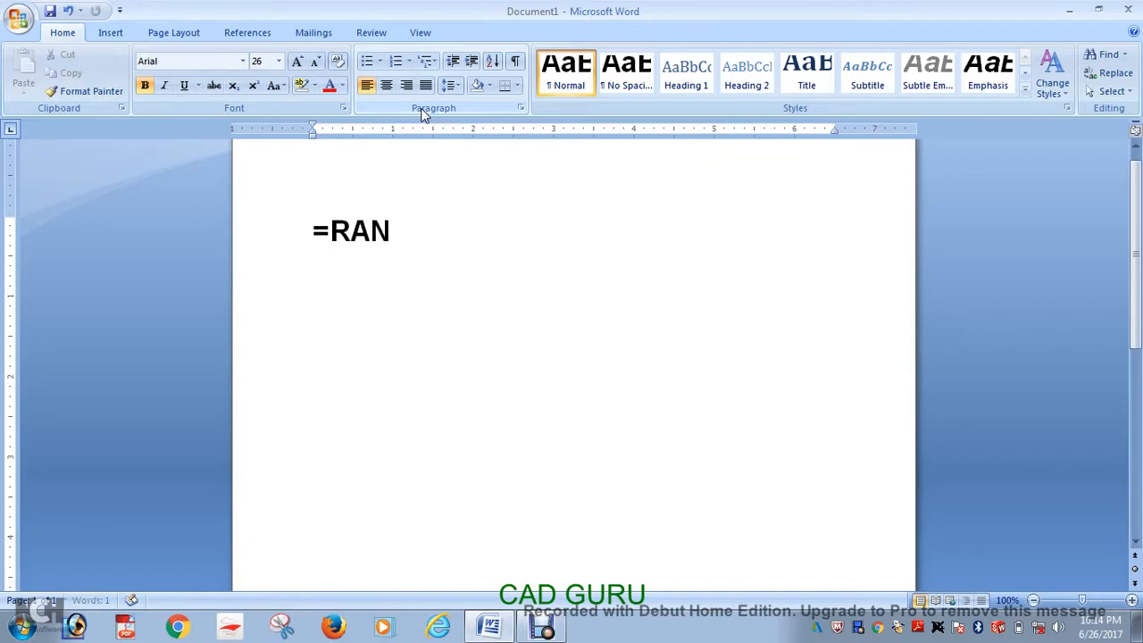
text(D()
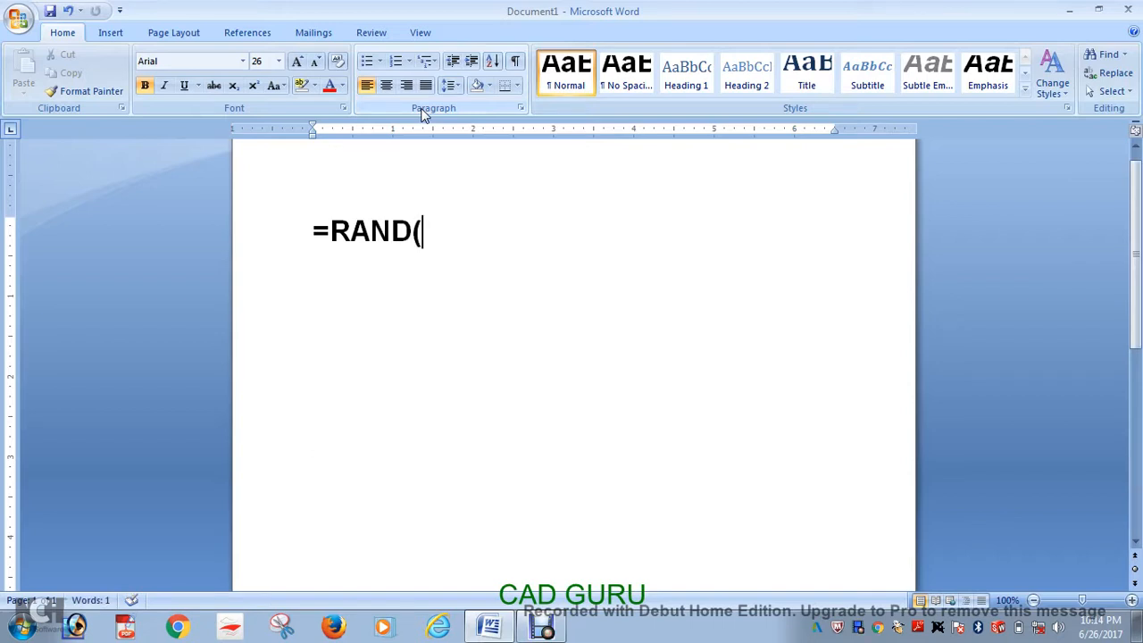
text(1))
key(Return)
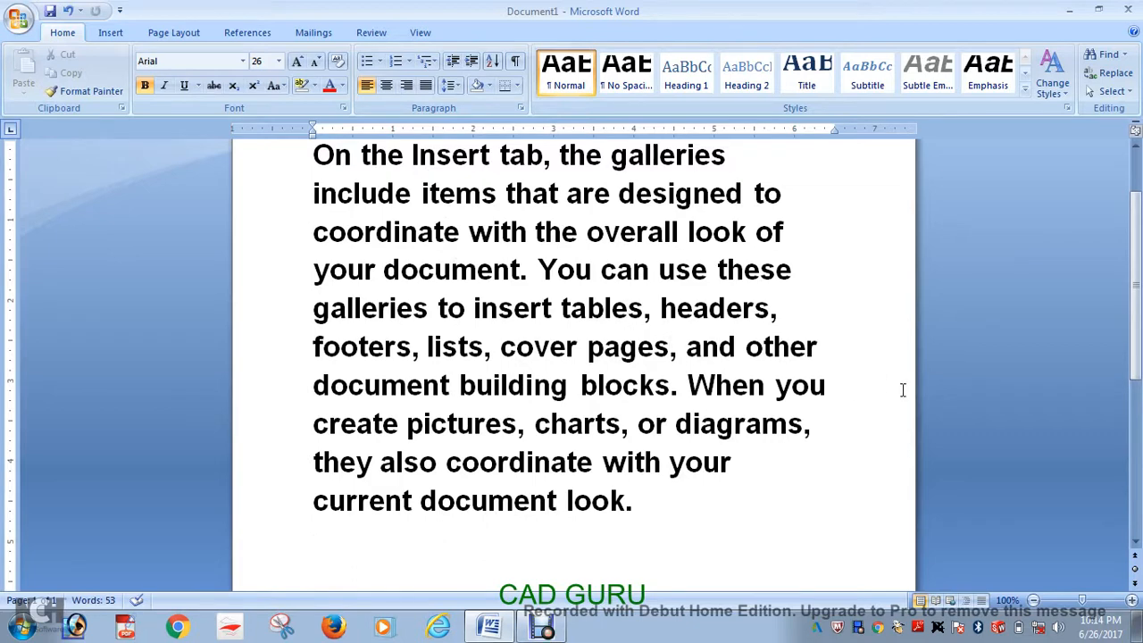
scroll(1138, 299, up, 1)
scroll(1138, 299, up, 1)
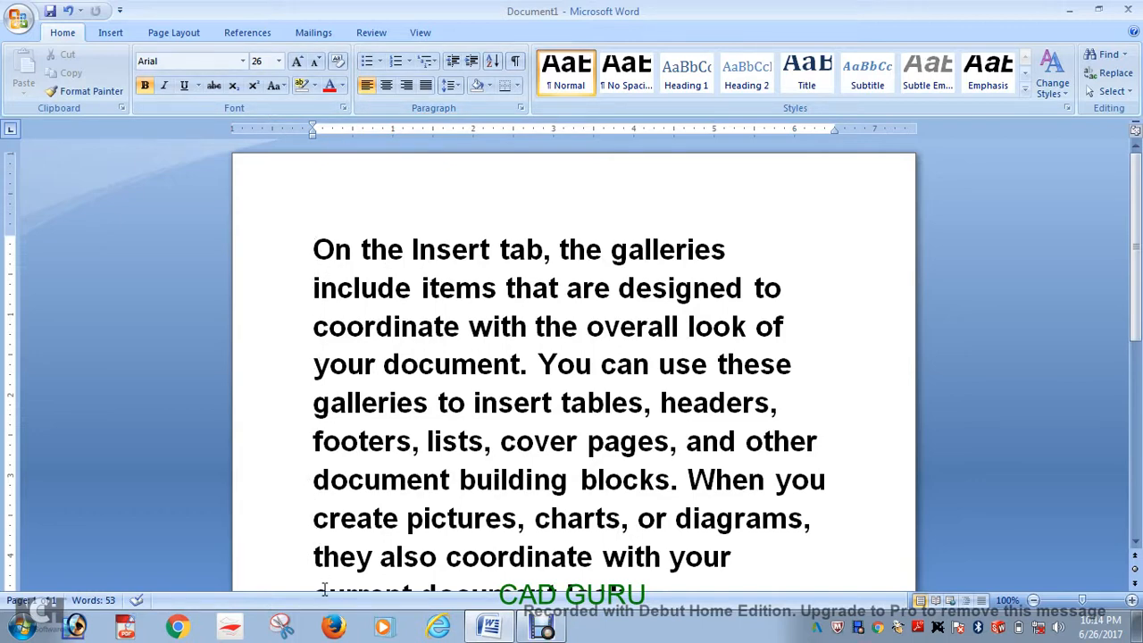
scroll(342, 459, down, 1)
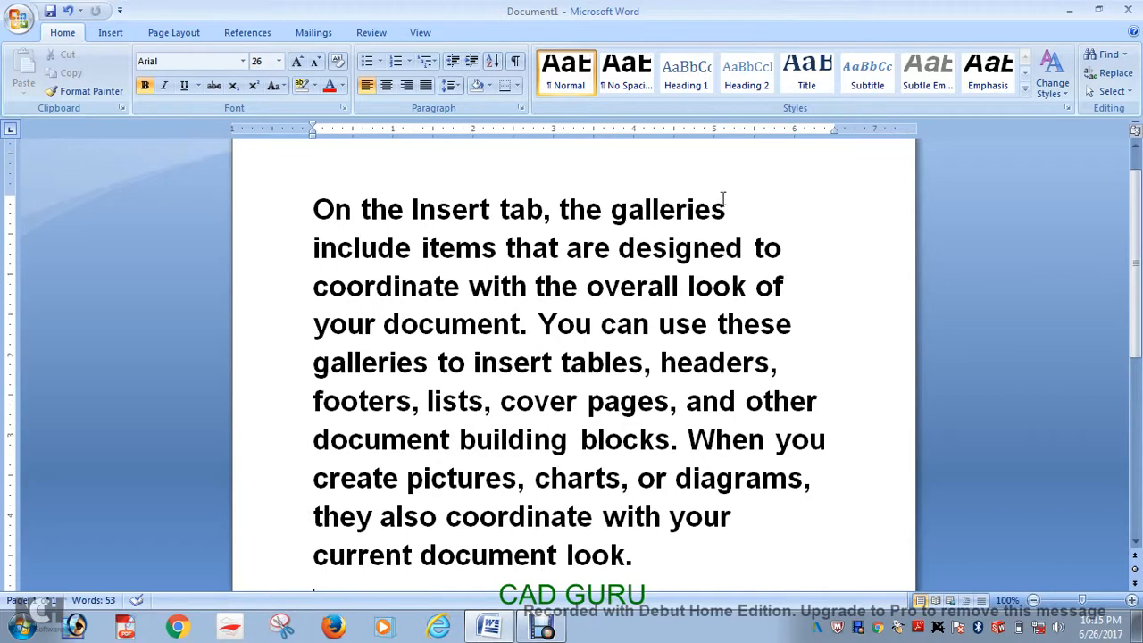
Select the gap after "galleries" in the first line, and try the paragraph right-aligned, centered and left-aligned.
drag(727, 210, 751, 211)
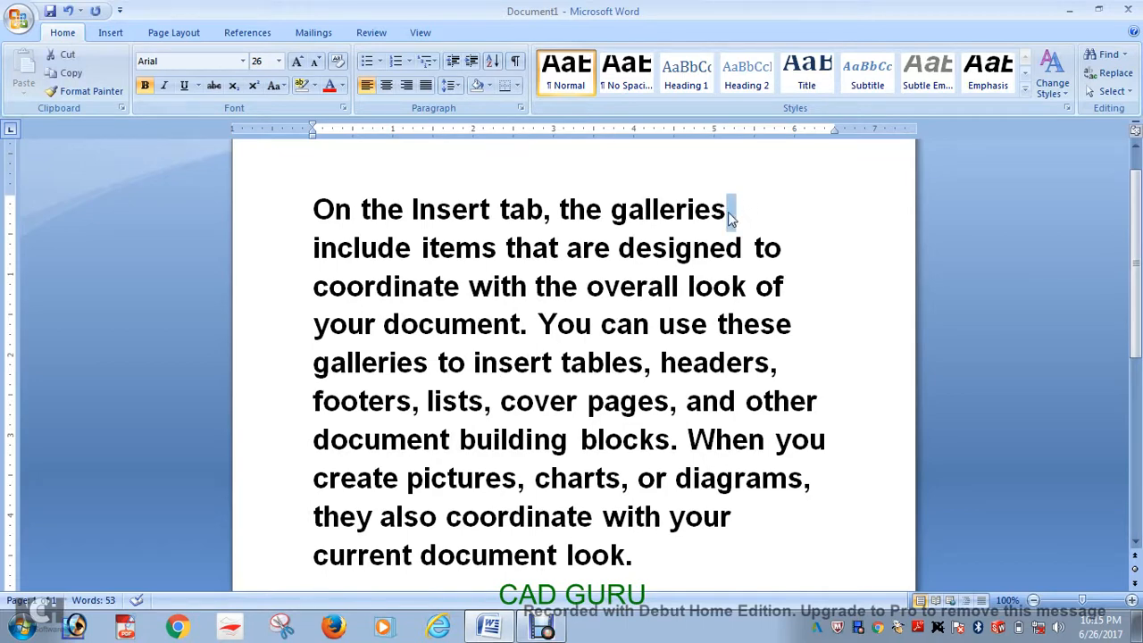
key(Delete)
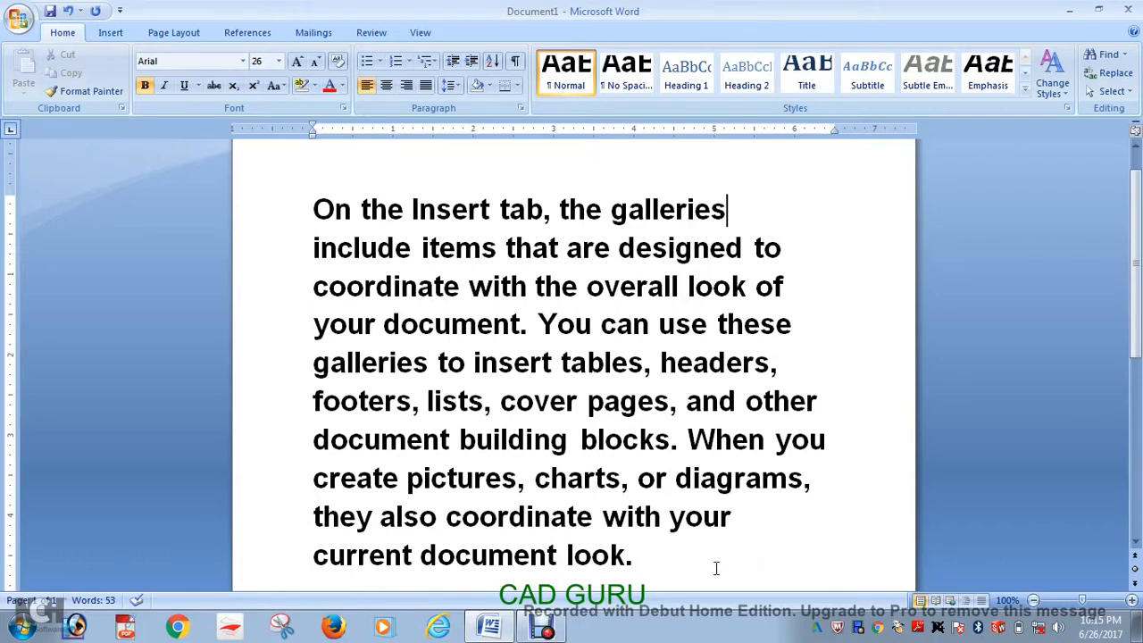
click(408, 86)
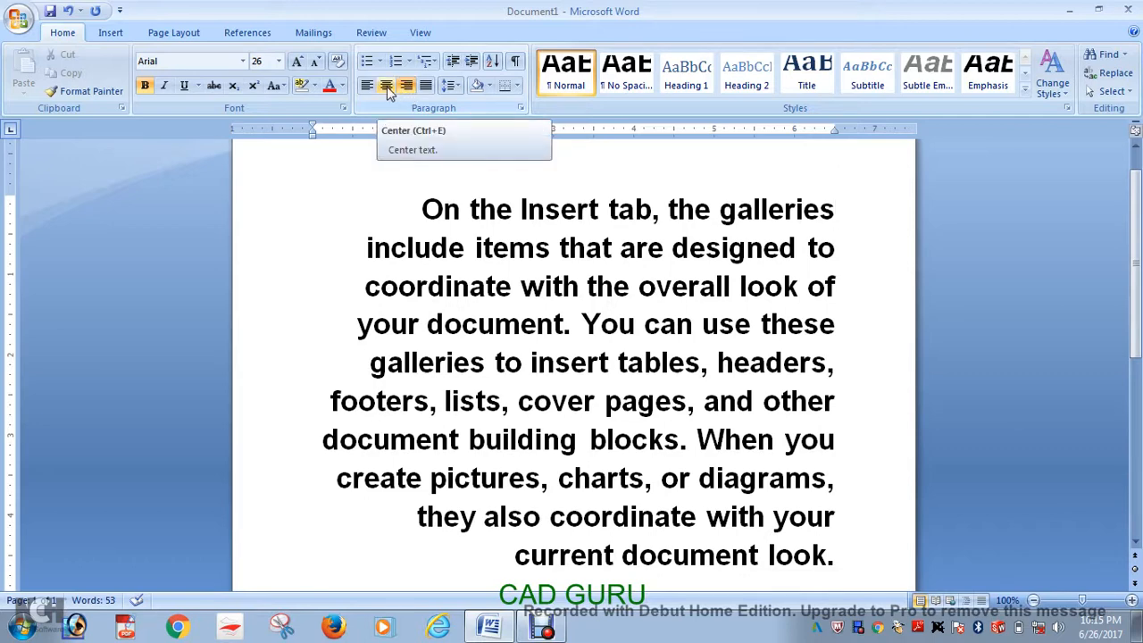
click(389, 92)
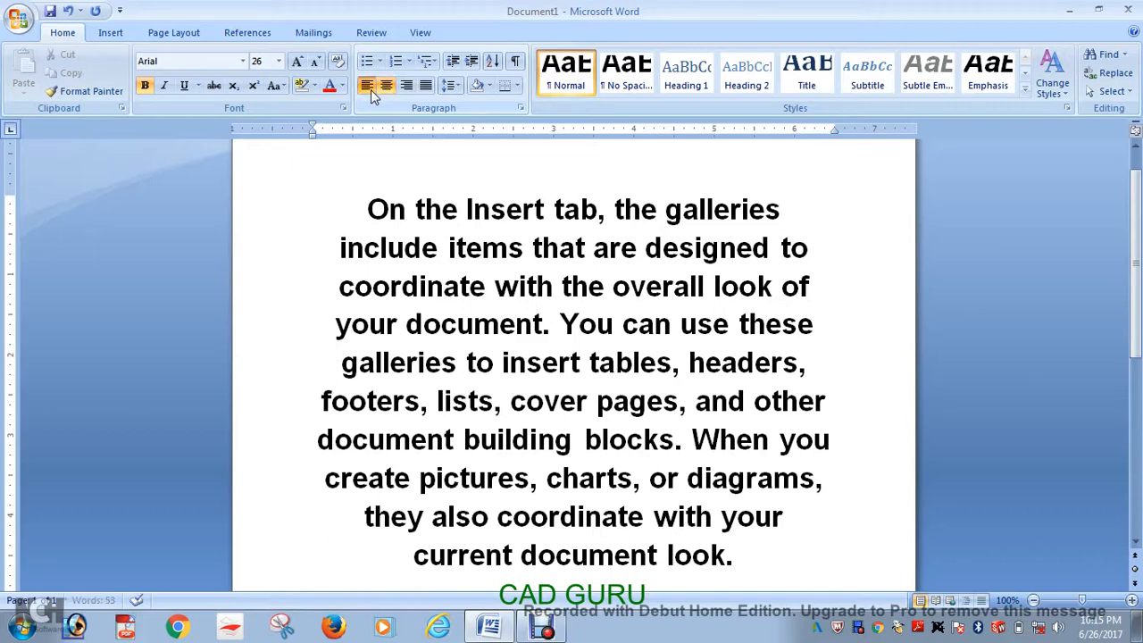
click(369, 88)
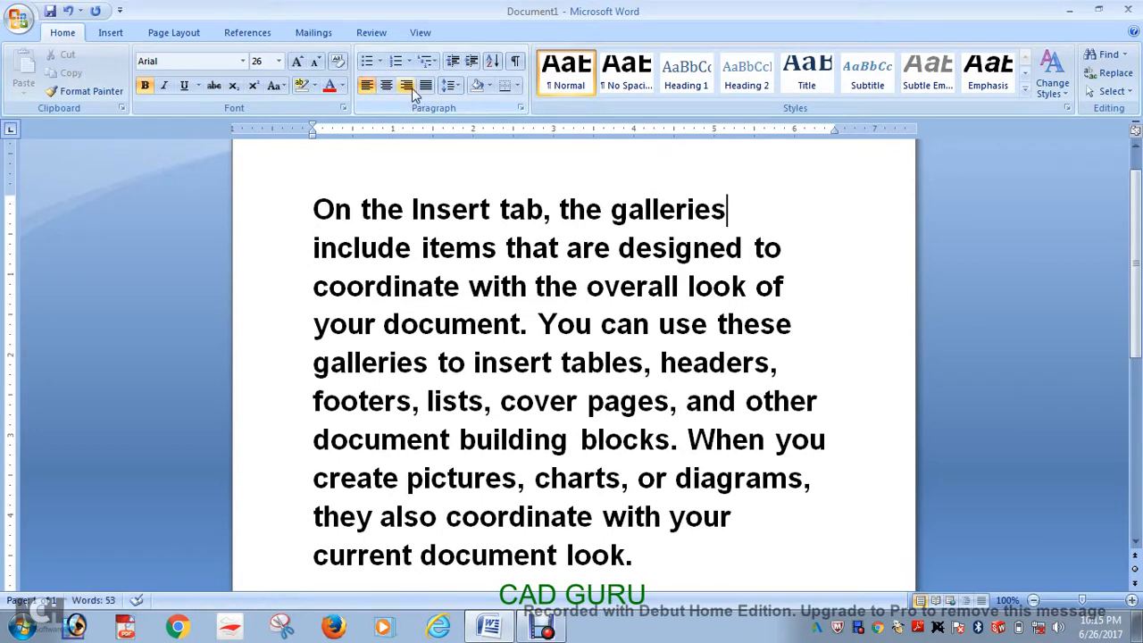
Compare right and left alignment on the sample paragraph, and justify it to both margins.
click(406, 86)
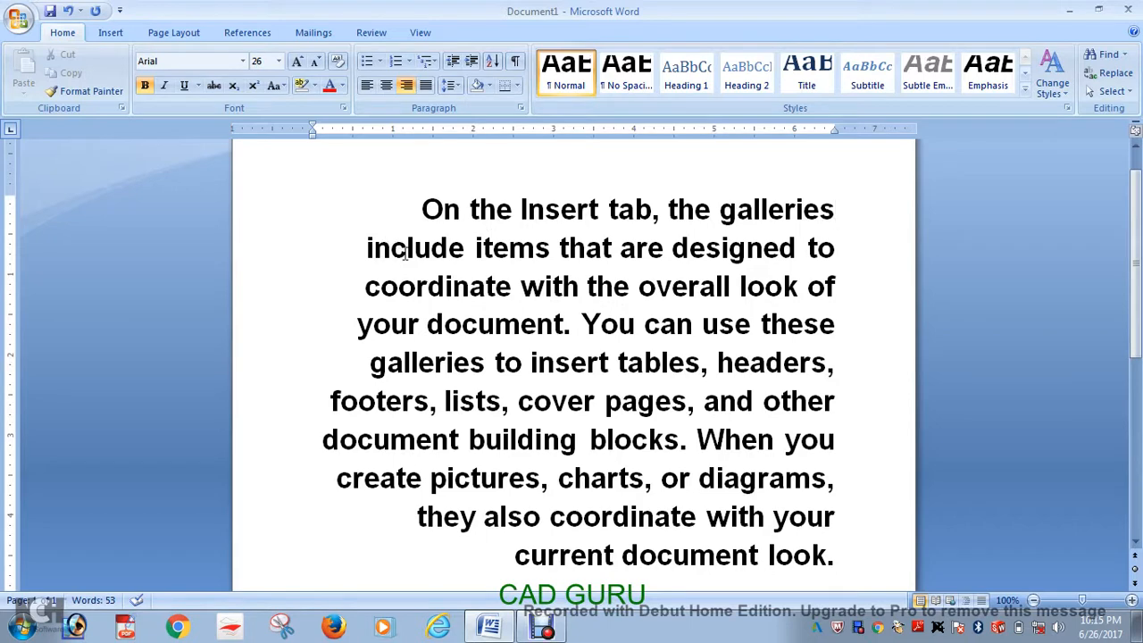
click(421, 209)
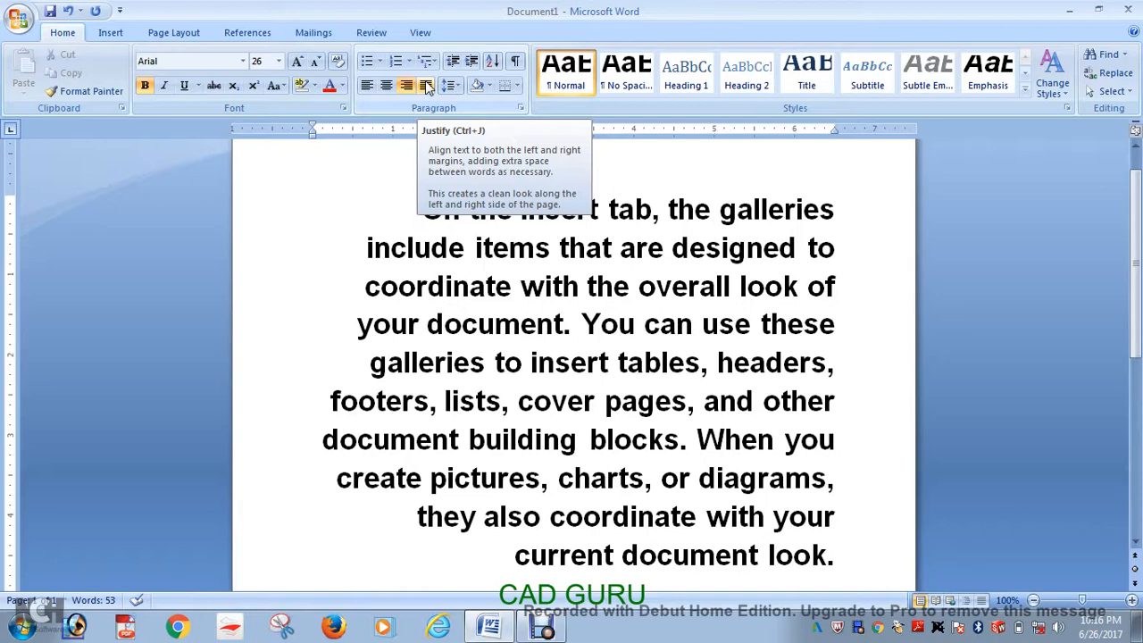
click(366, 84)
click(409, 85)
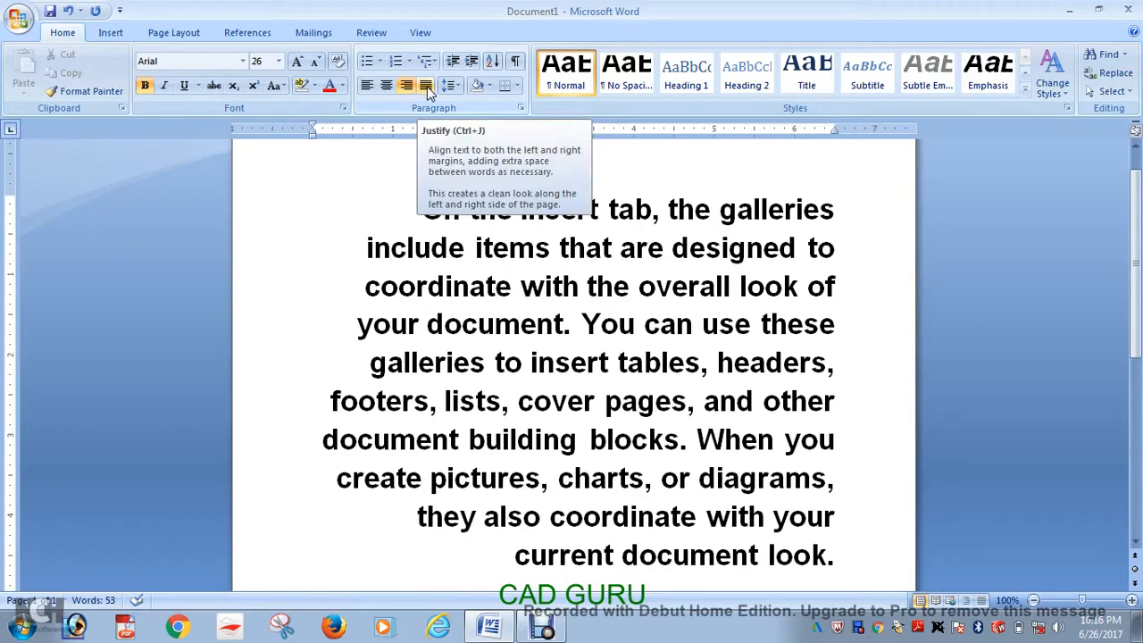
click(425, 86)
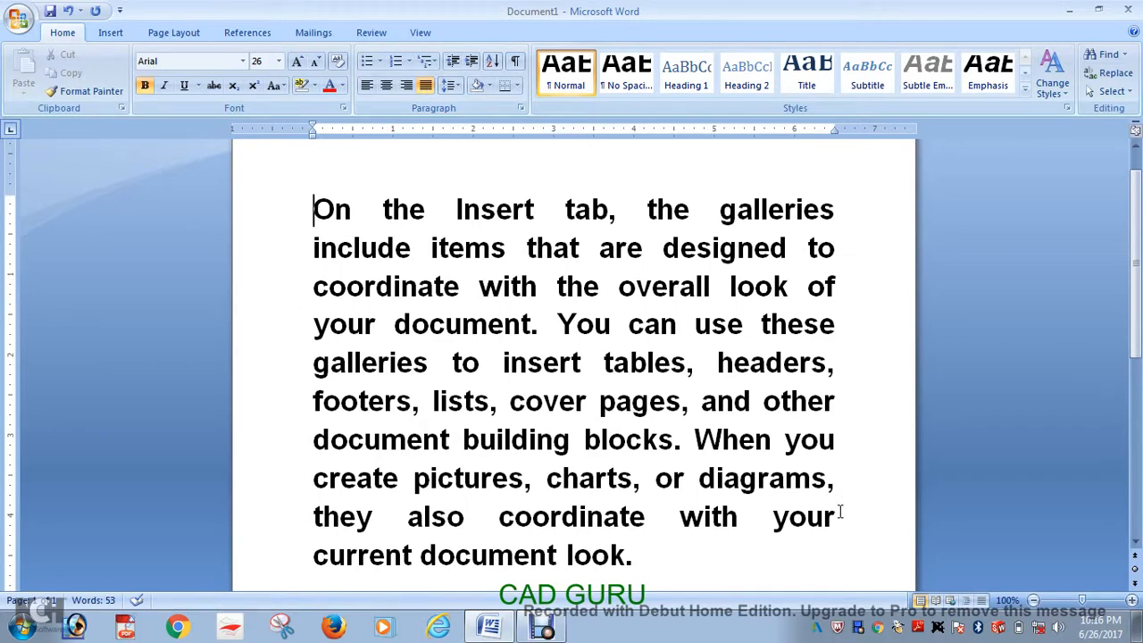
Switch the paragraph through right and left alignment back to justified, and highlight word gaps in its first line.
click(405, 86)
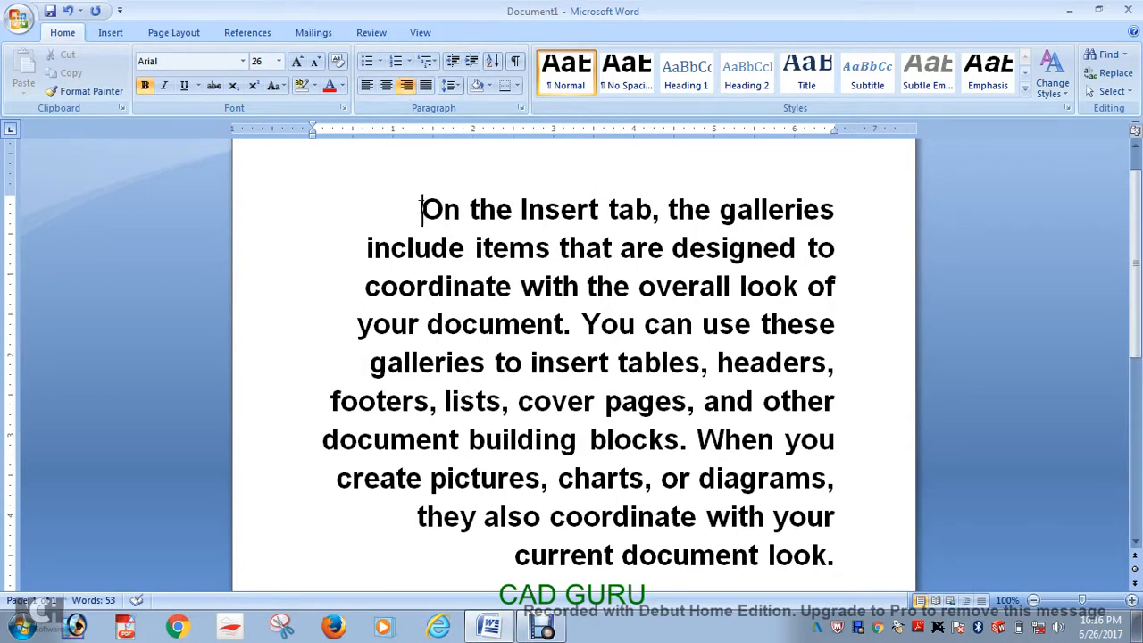
click(366, 86)
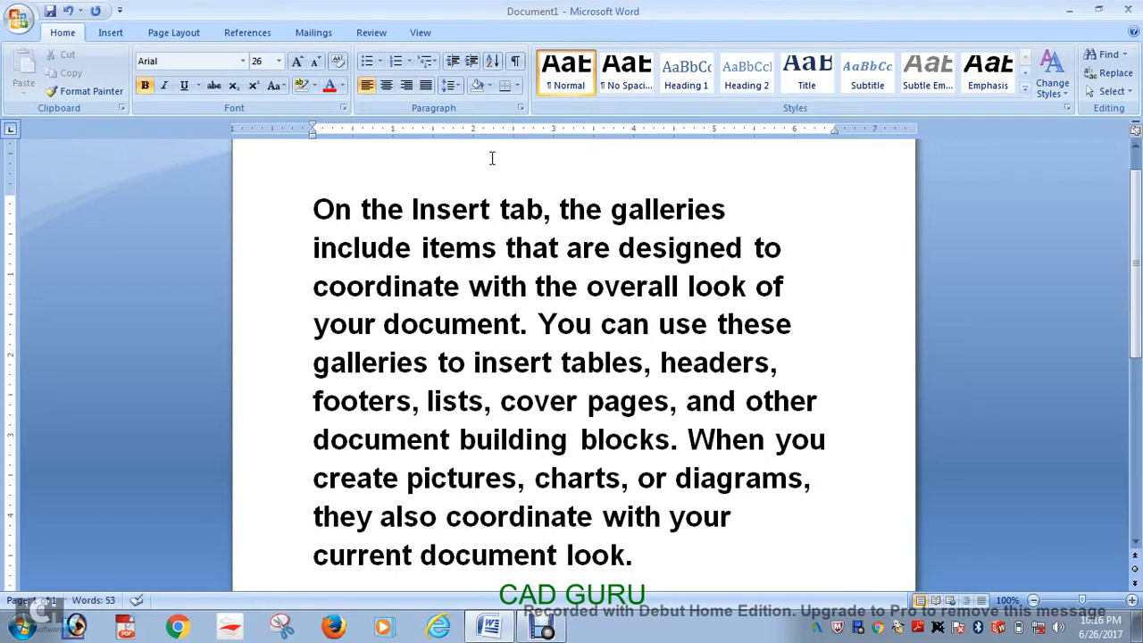
click(426, 86)
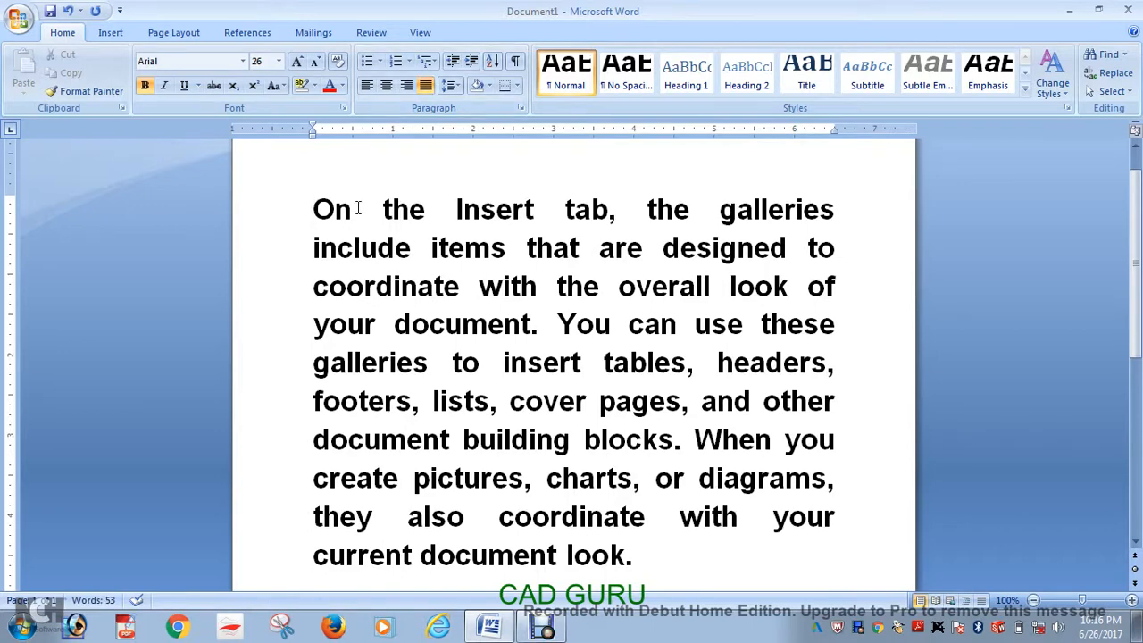
drag(353, 208, 455, 211)
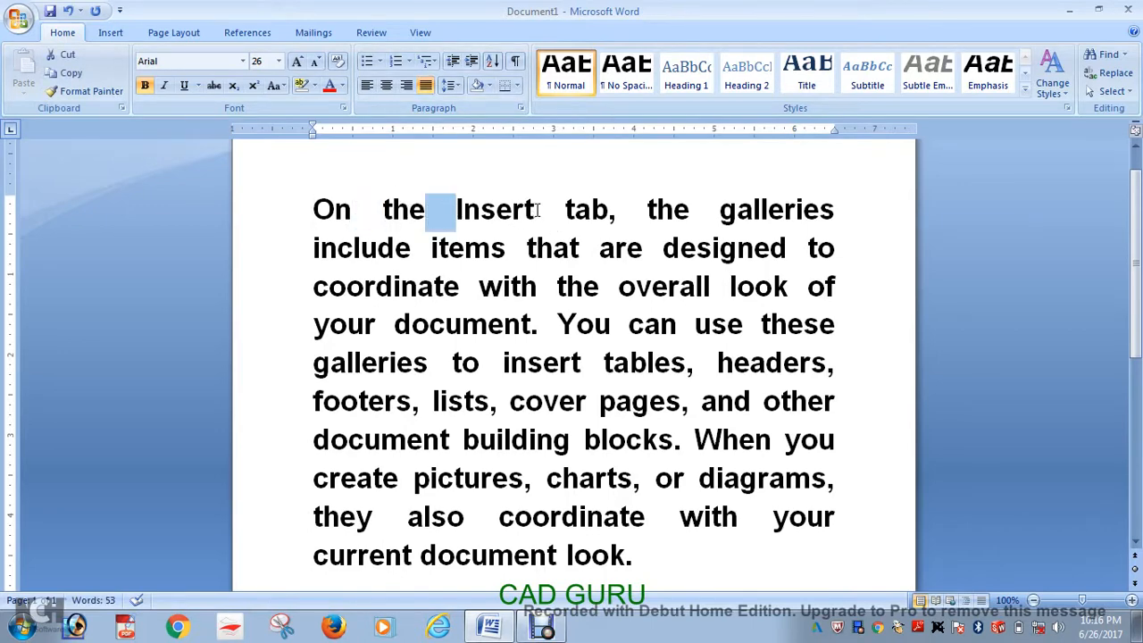
drag(537, 210, 564, 208)
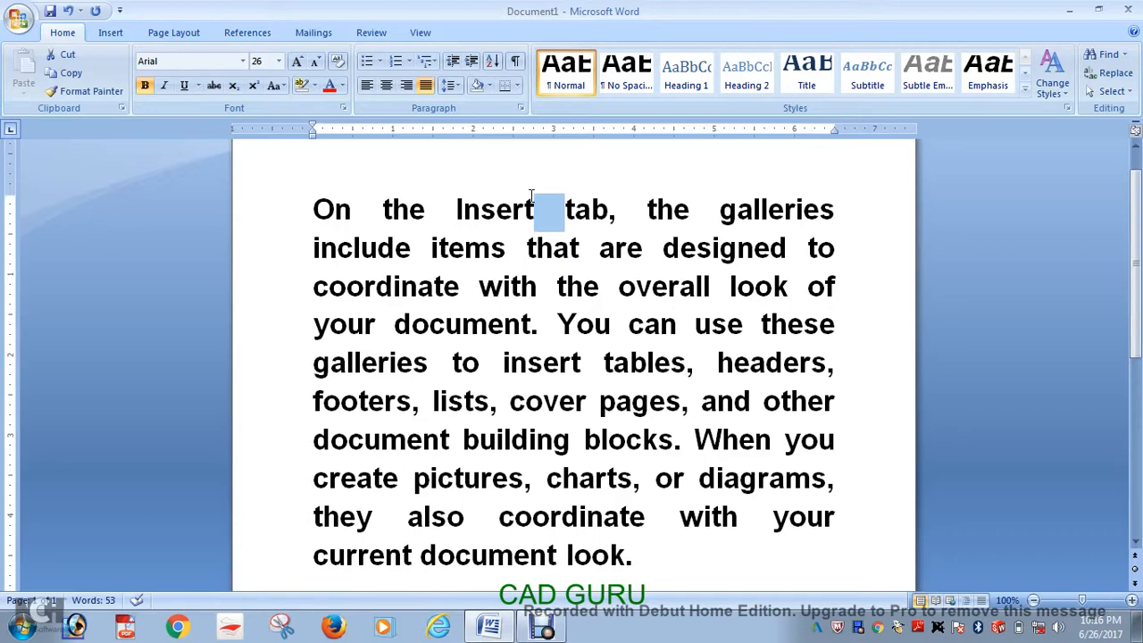
Cycle the paragraph through left, center and right alignment, return it to justified, and clear the text selection.
click(371, 89)
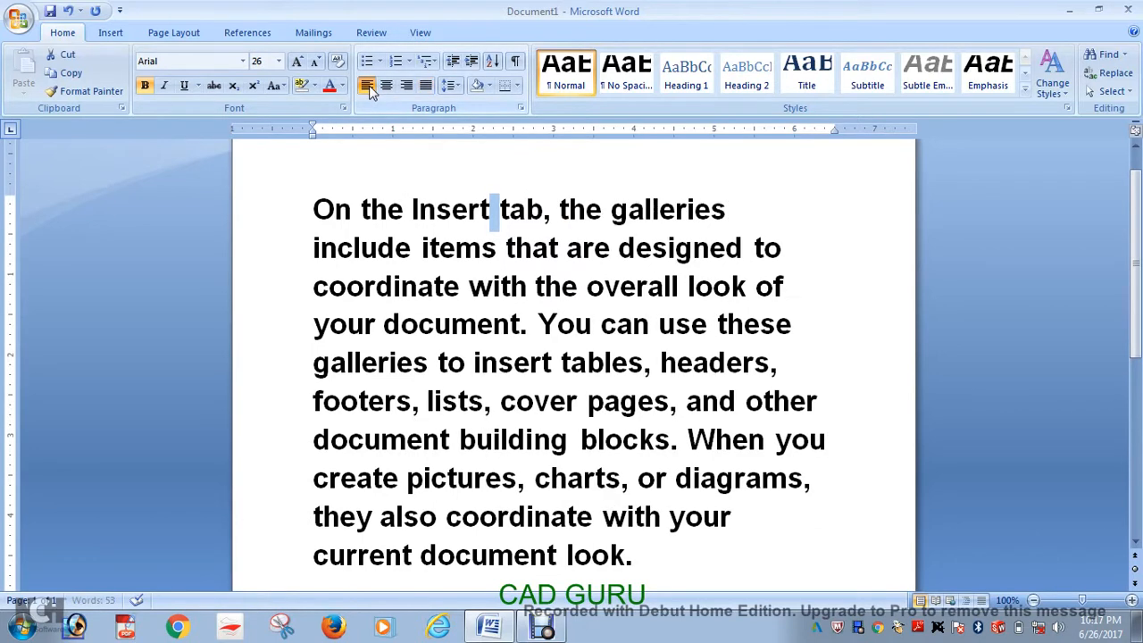
click(388, 89)
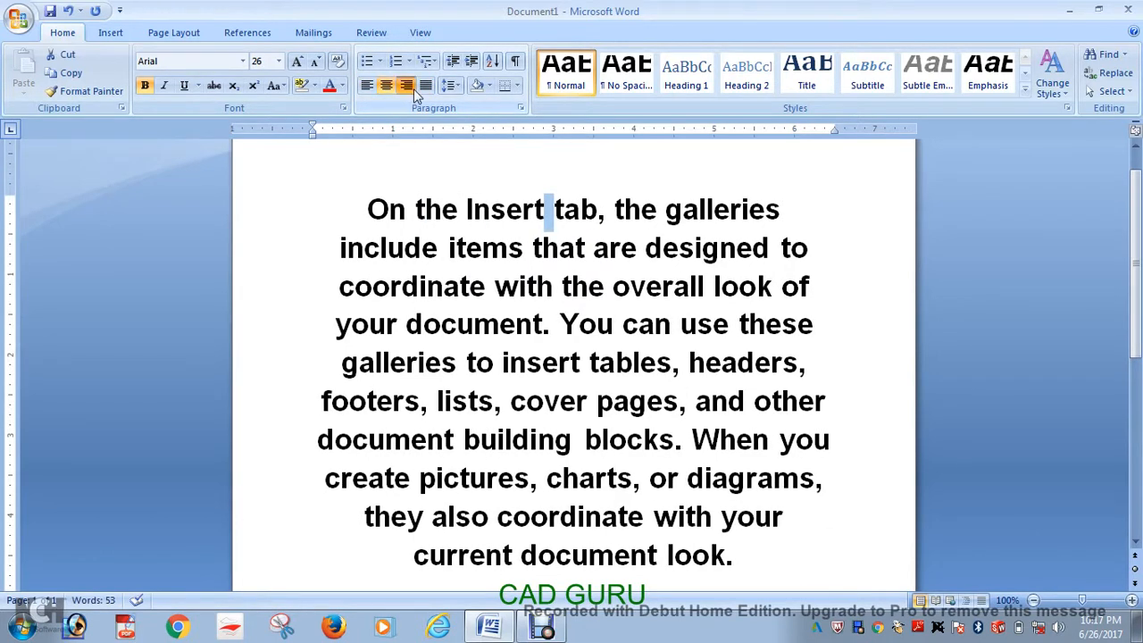
click(406, 87)
click(426, 87)
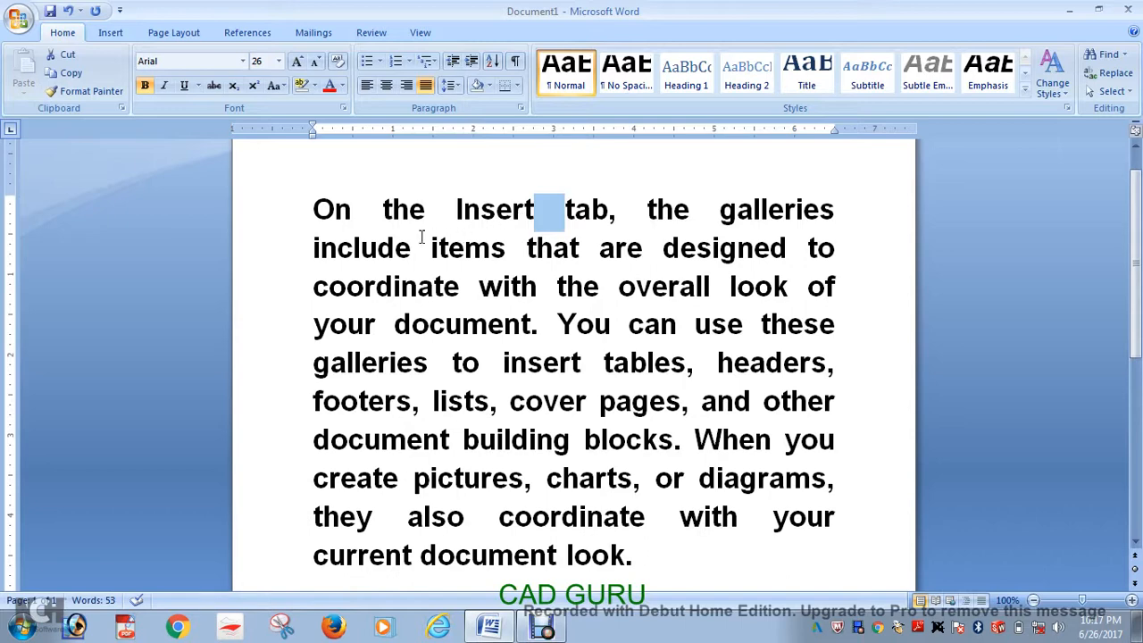
click(328, 225)
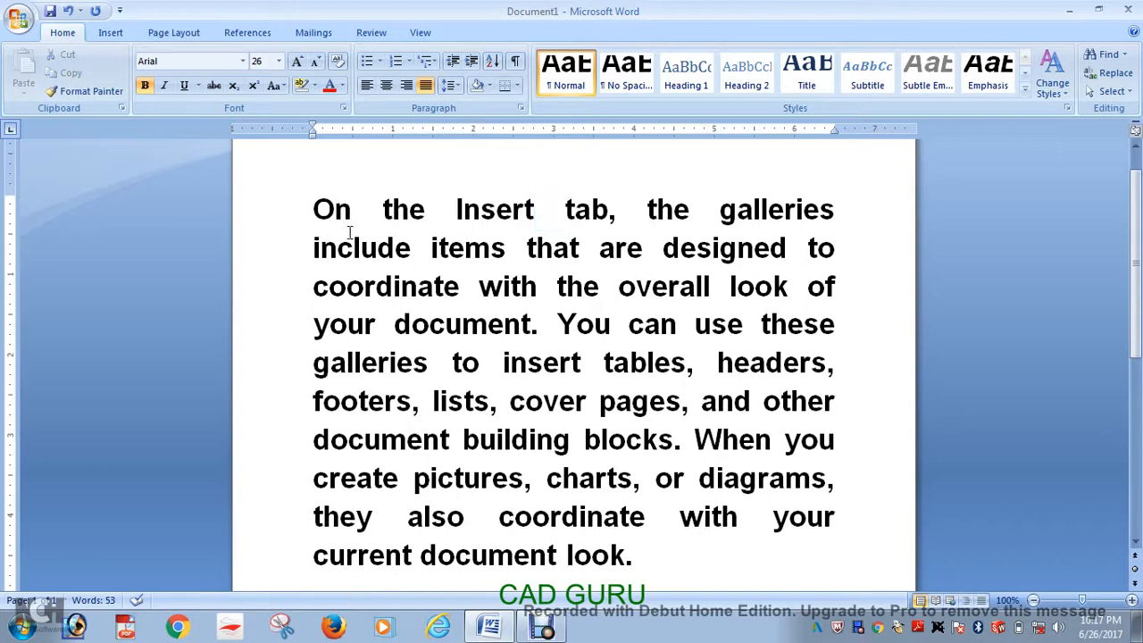
Try a line spacing of 1.0 on the paragraph, and set it back to 1.15.
click(456, 89)
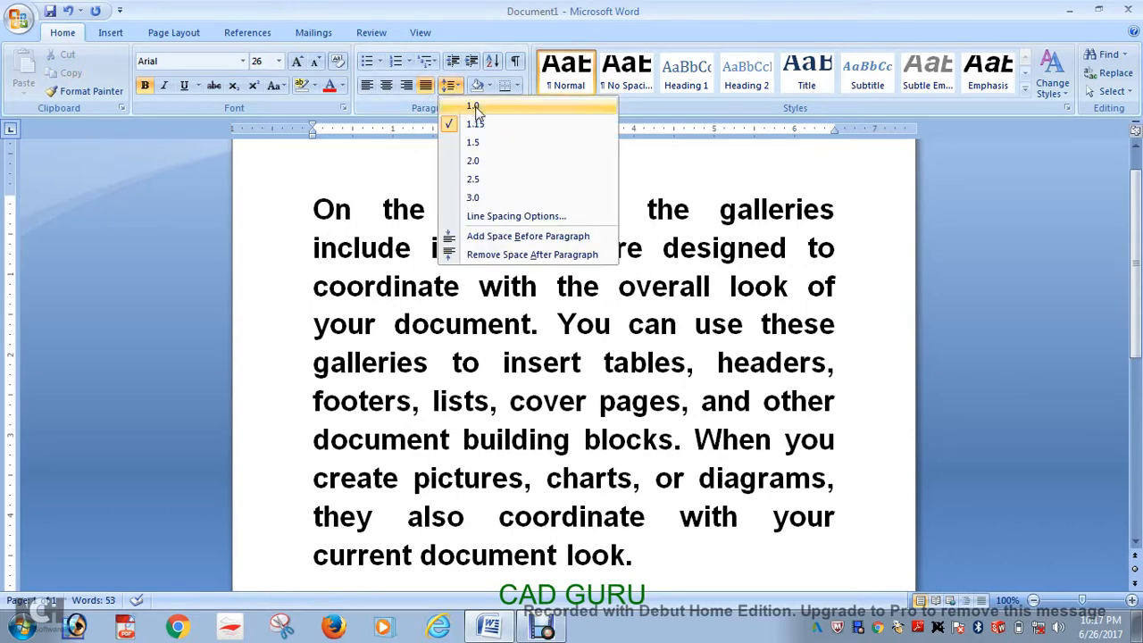
click(471, 111)
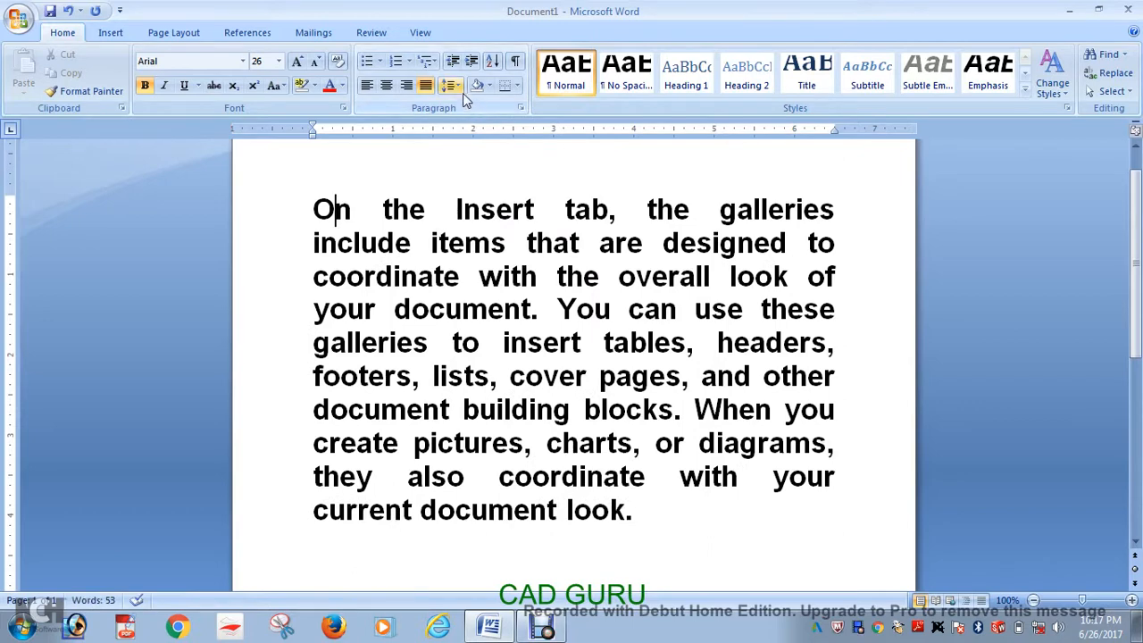
click(461, 90)
click(473, 125)
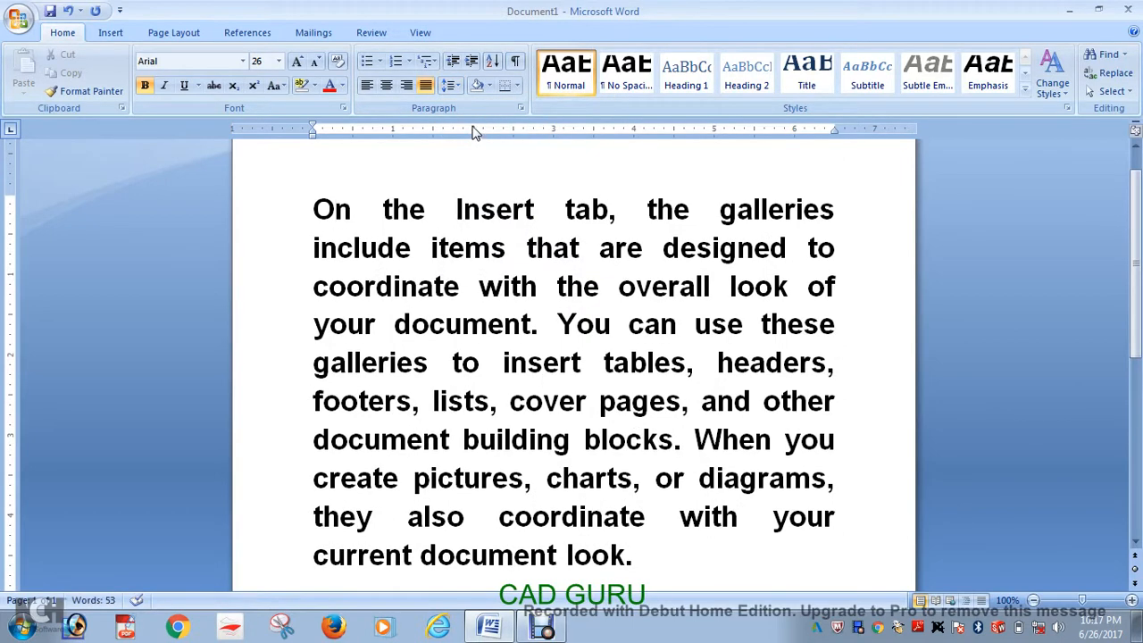
Try line spacings of 1.5 and 1.0 on the paragraph, and return it to 1.15.
click(450, 85)
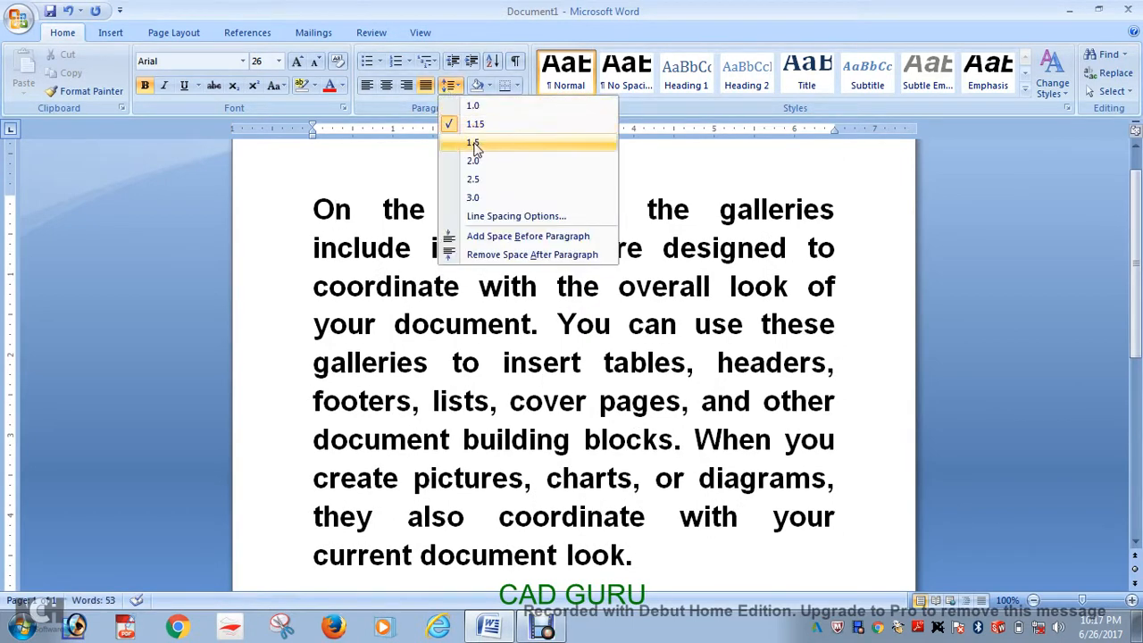
click(473, 143)
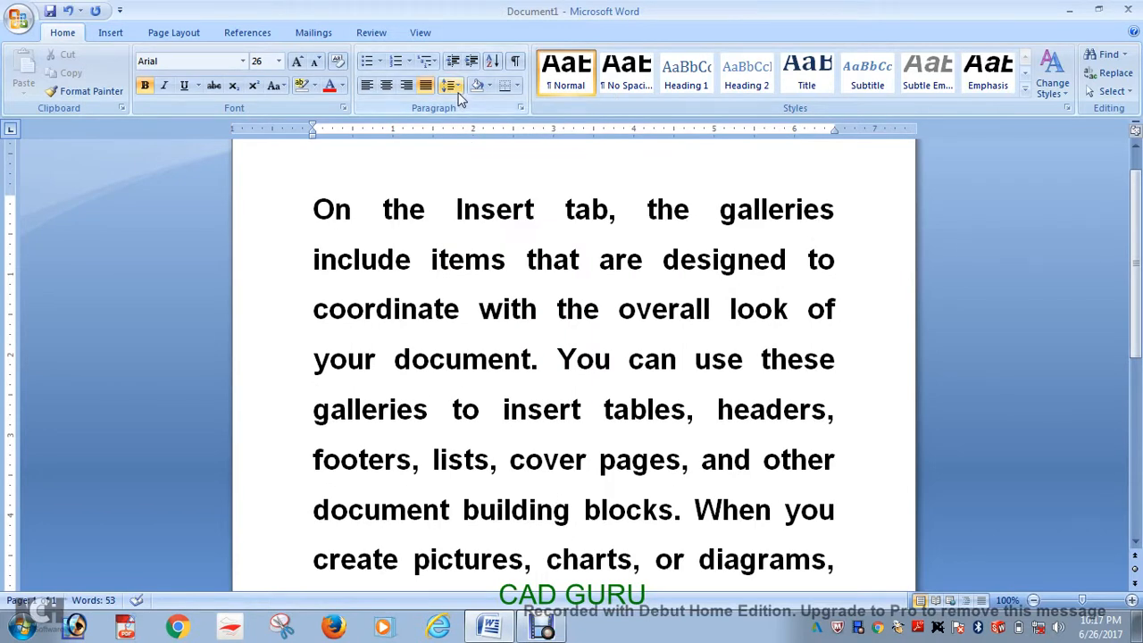
click(450, 86)
click(480, 108)
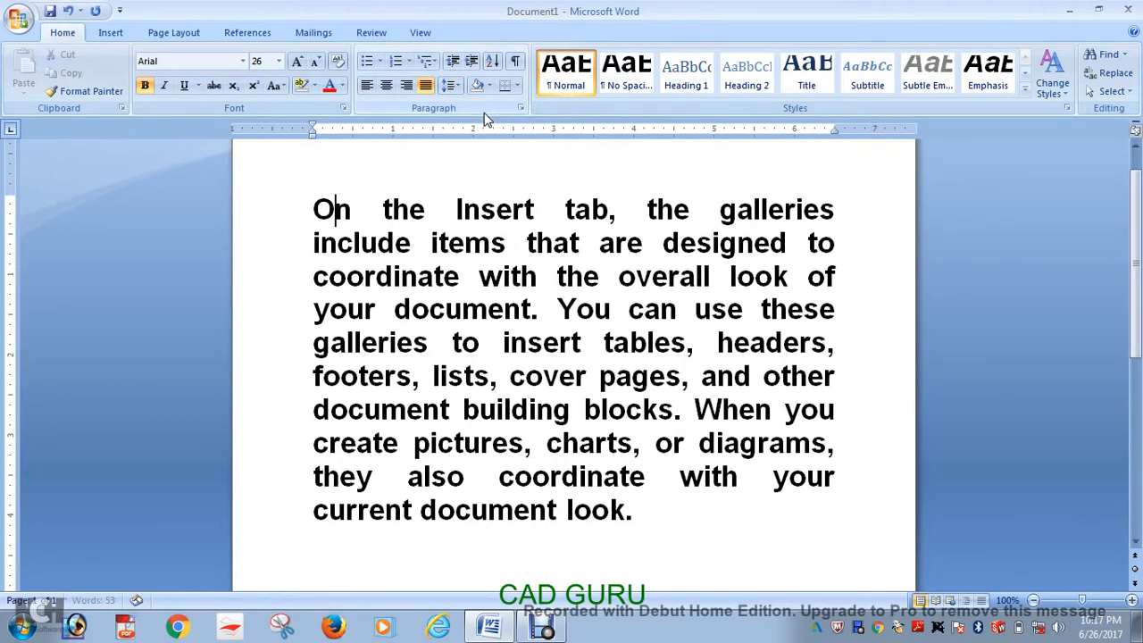
click(450, 86)
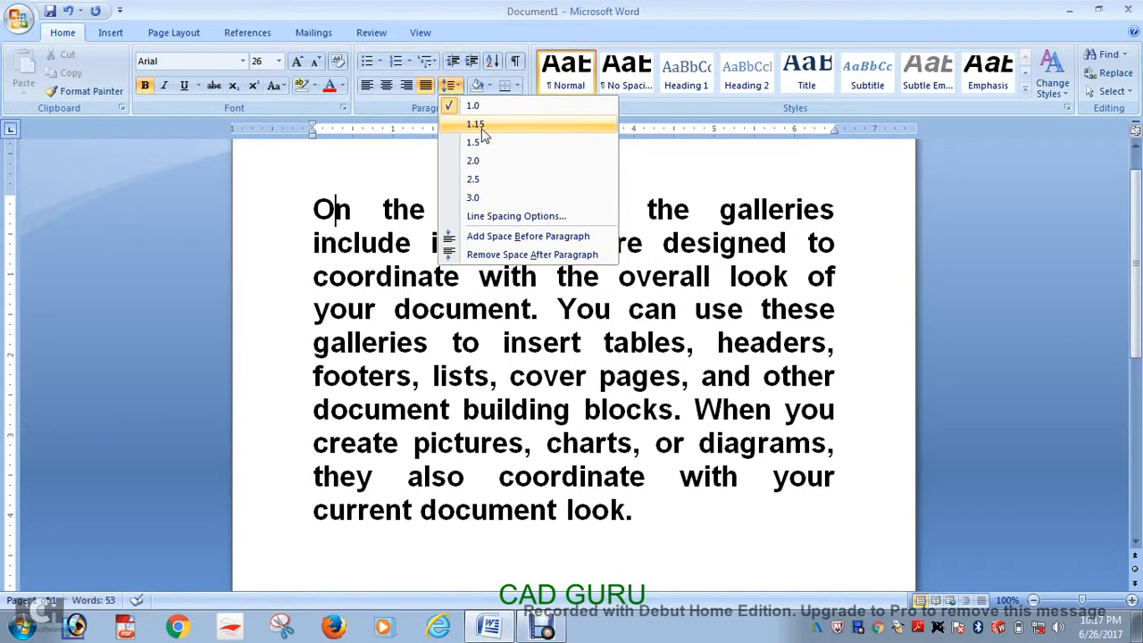
click(475, 124)
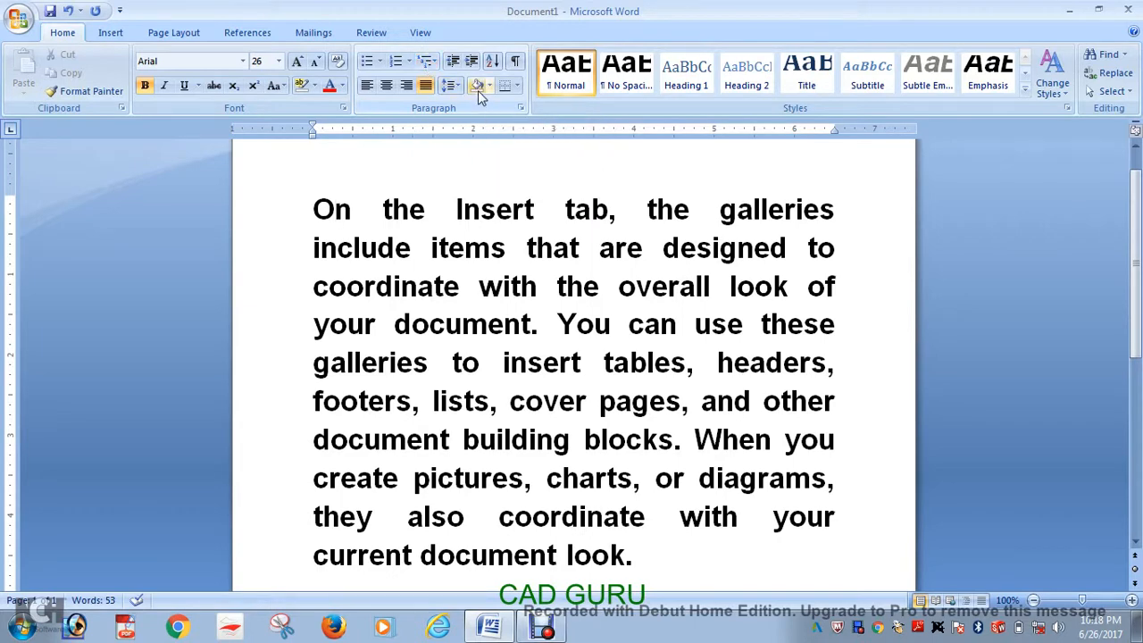
Shade the background of the sample paragraph with the standard yellow color.
click(177, 33)
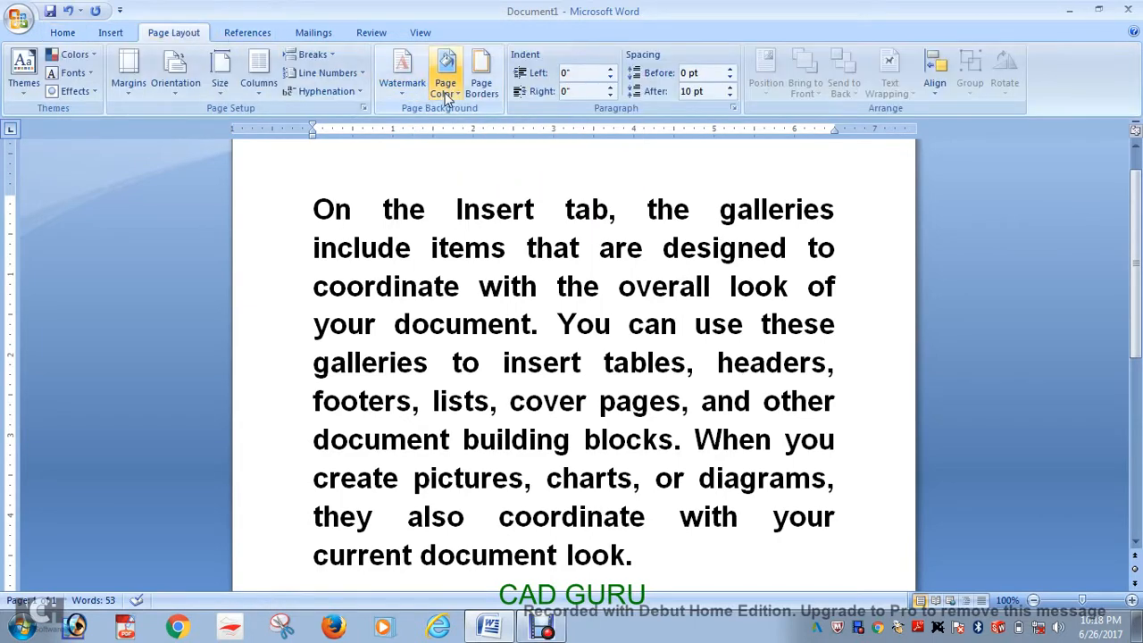
click(63, 32)
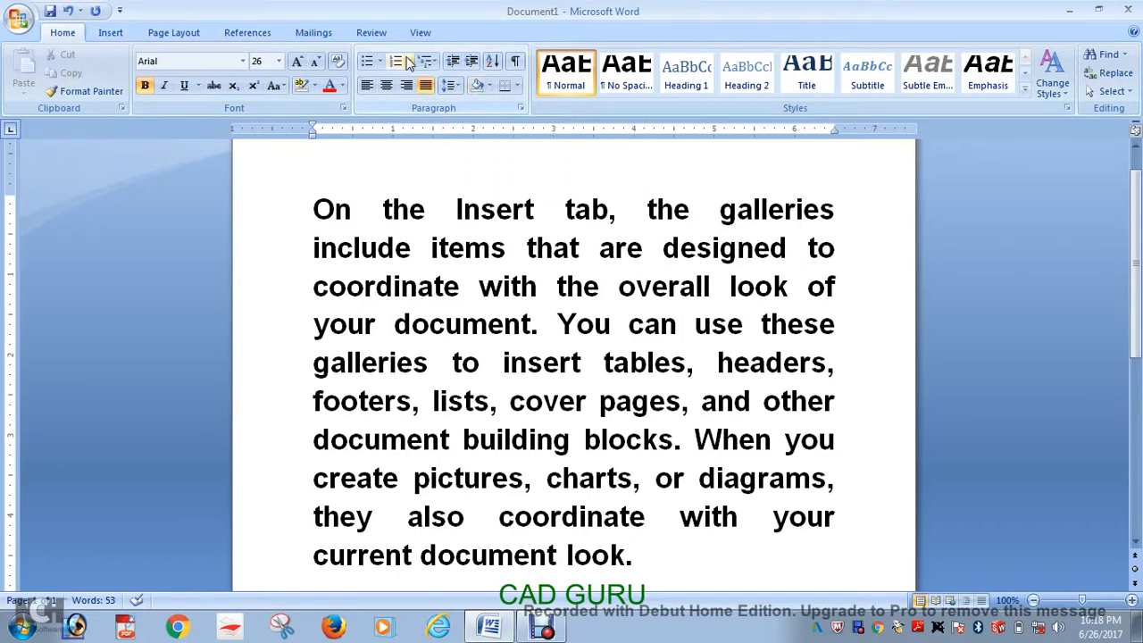
click(488, 87)
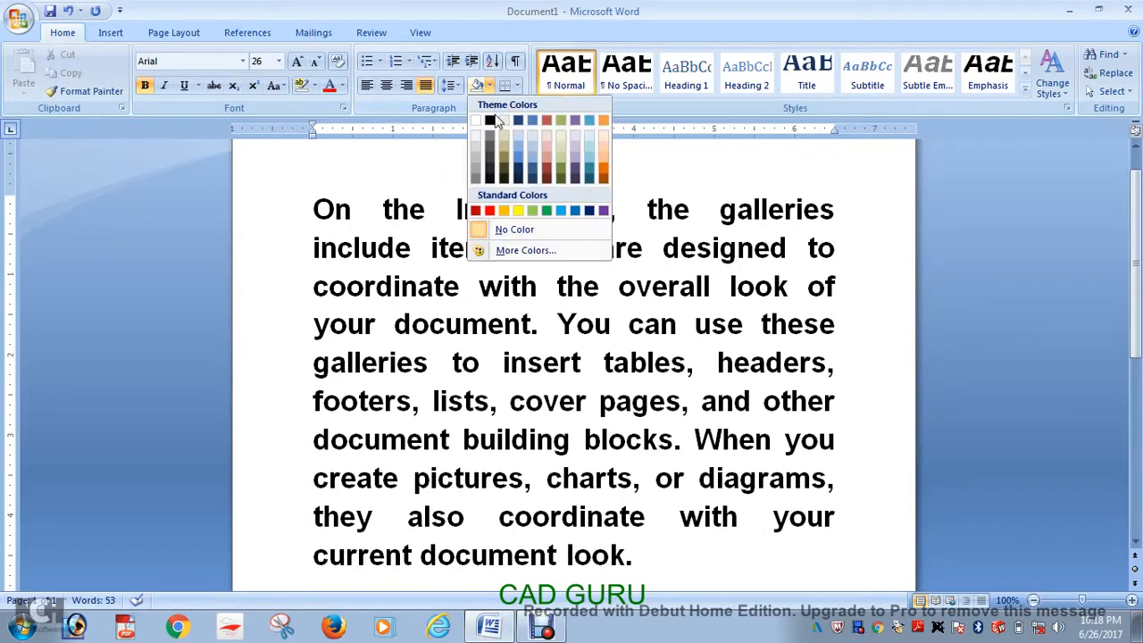
click(519, 211)
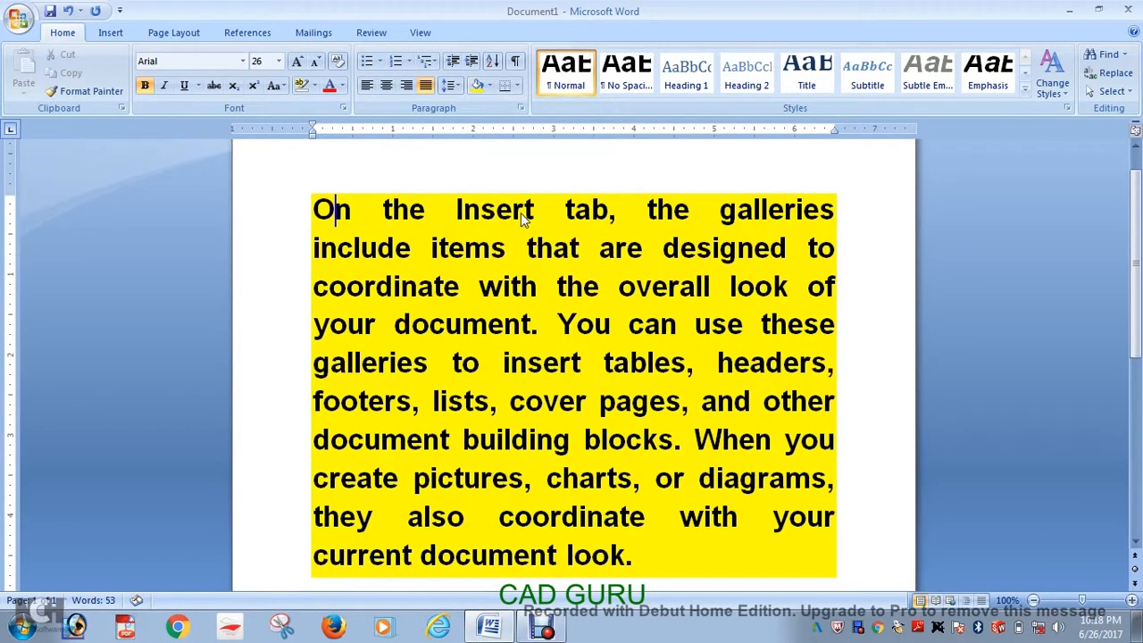
Add a bottom border and a top border to the yellow-shaded paragraph.
scroll(1123, 359, down, 2)
drag(1124, 360, 1125, 317)
click(333, 212)
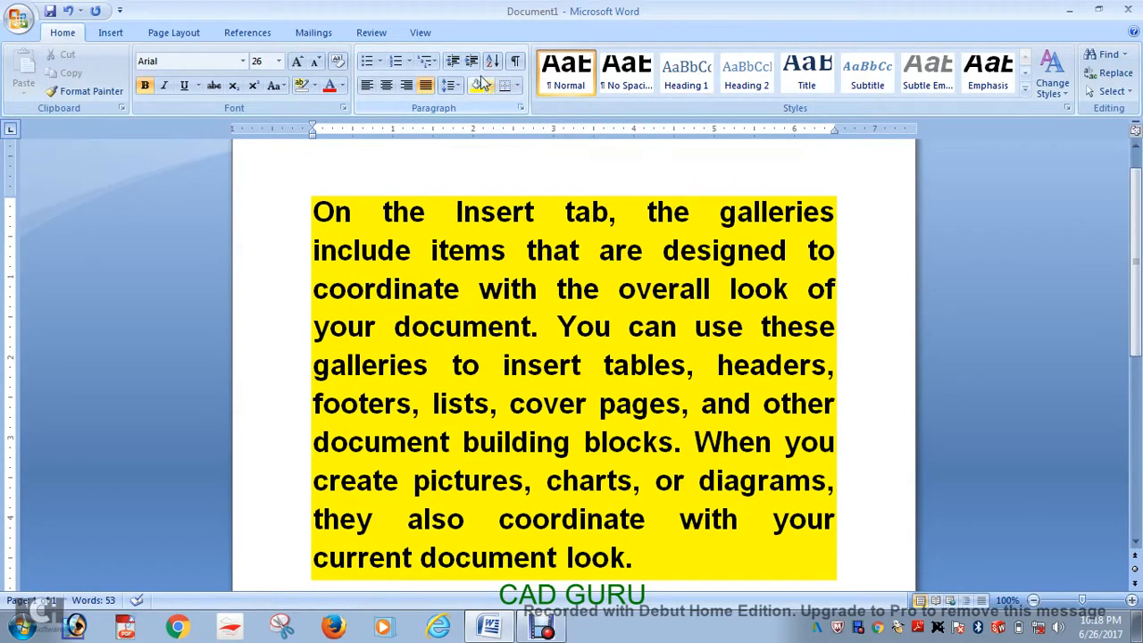
click(182, 35)
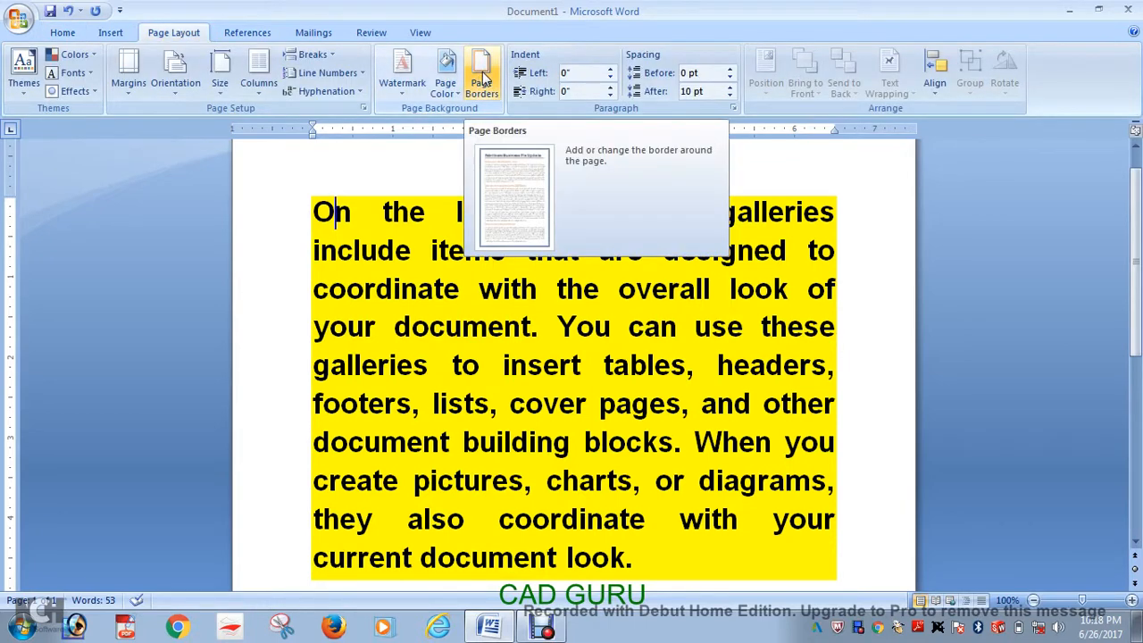
click(62, 34)
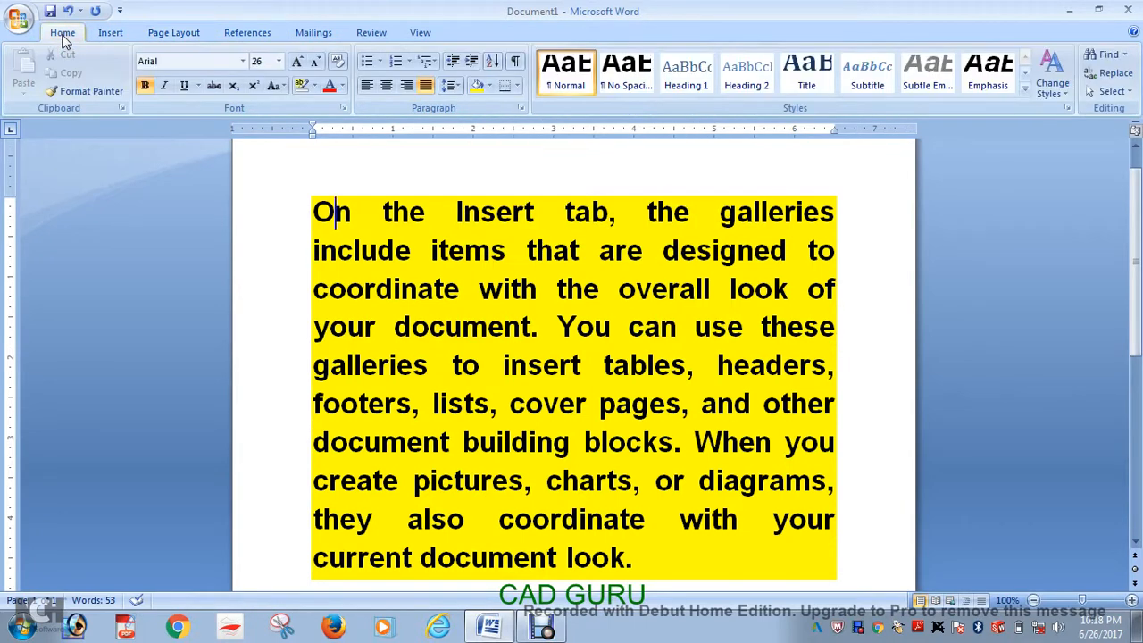
click(517, 85)
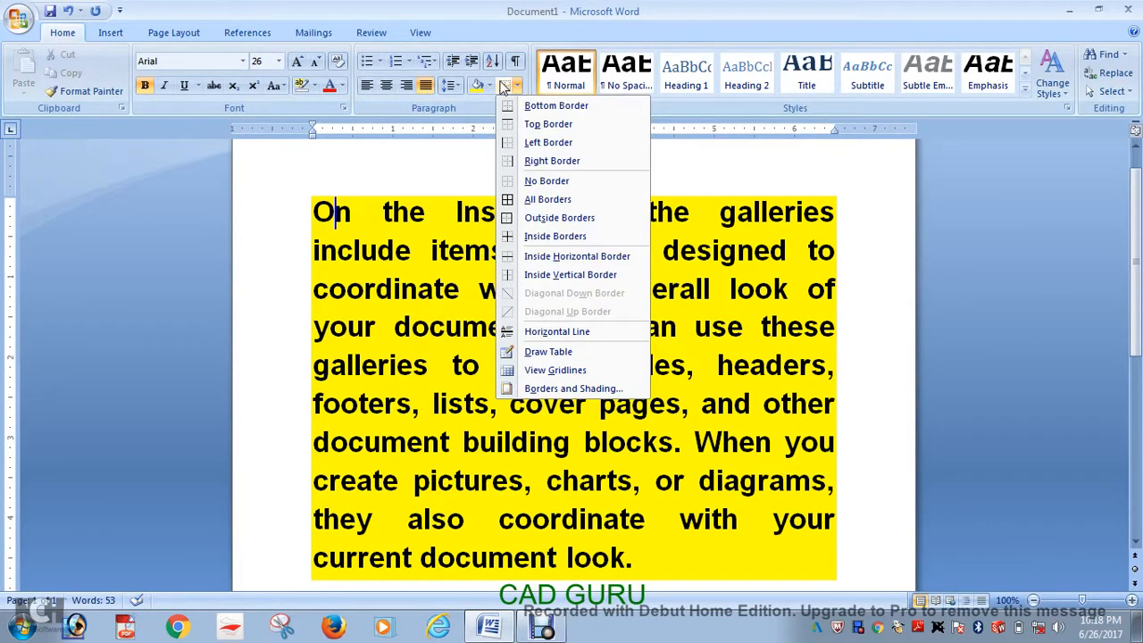
click(540, 107)
scroll(604, 294, down, 3)
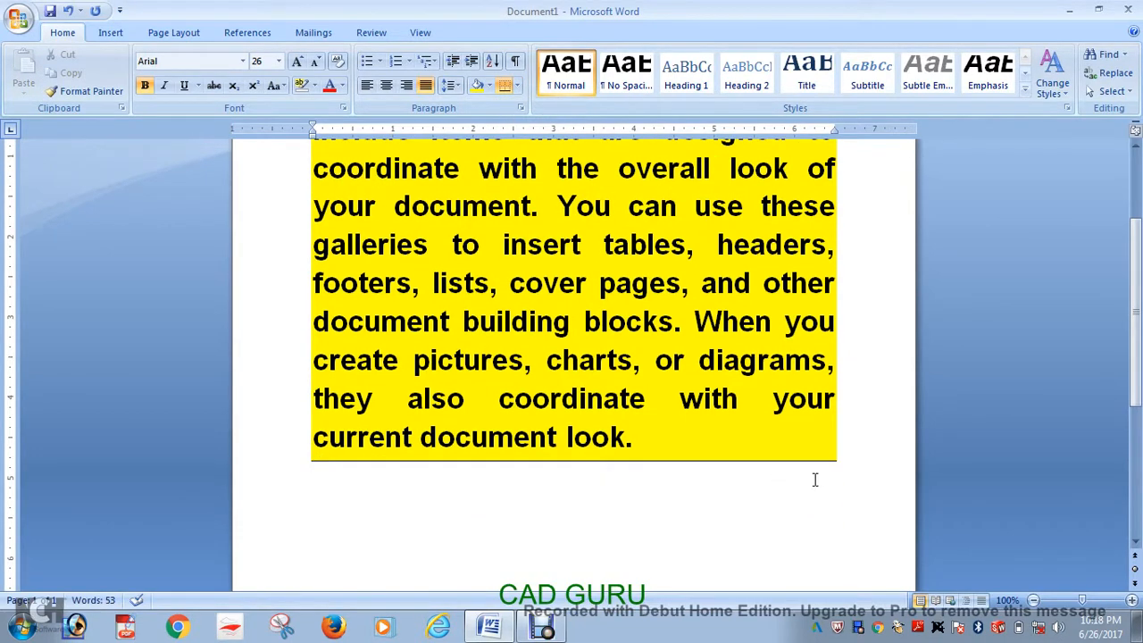
scroll(589, 308, up, 2)
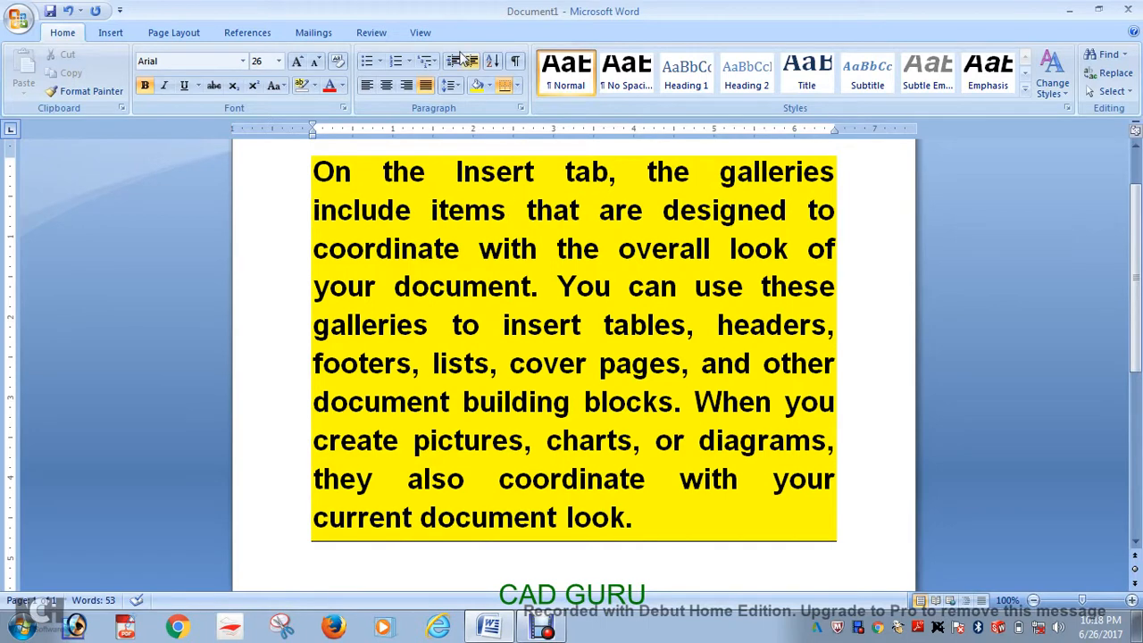
click(517, 85)
click(540, 125)
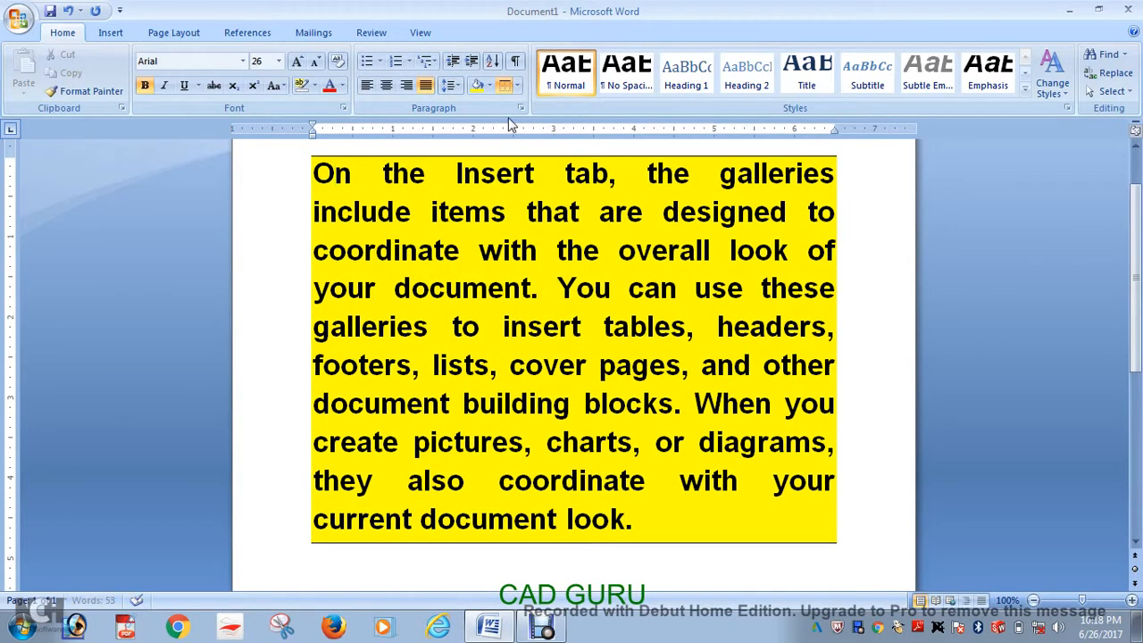
Apply the All Borders option to the yellow-shaded paragraph.
click(518, 86)
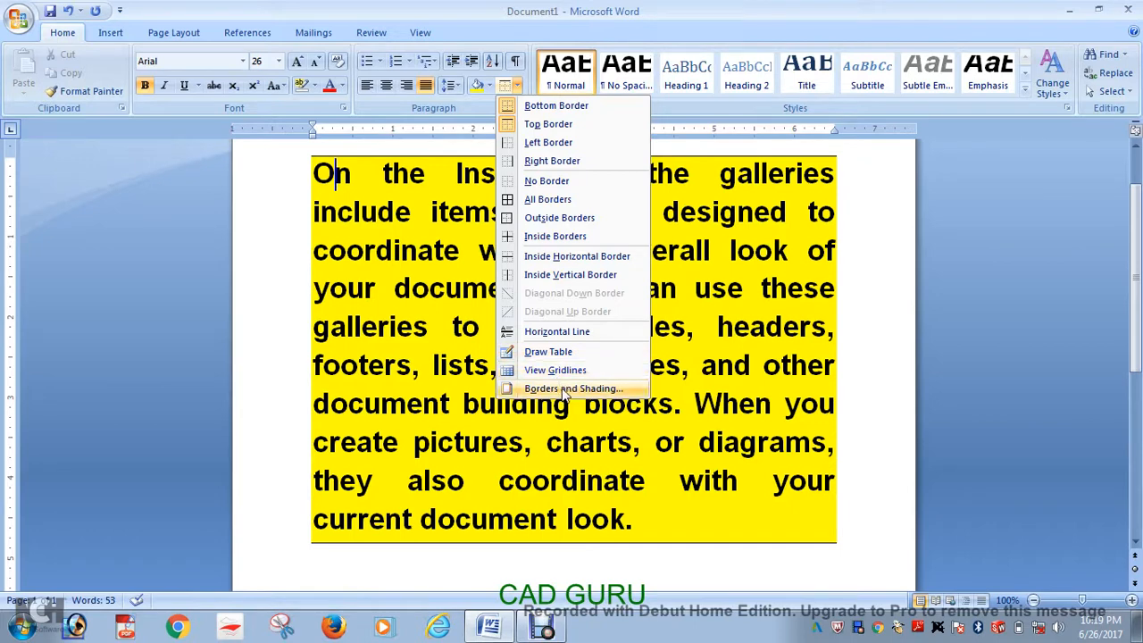
click(113, 33)
click(112, 33)
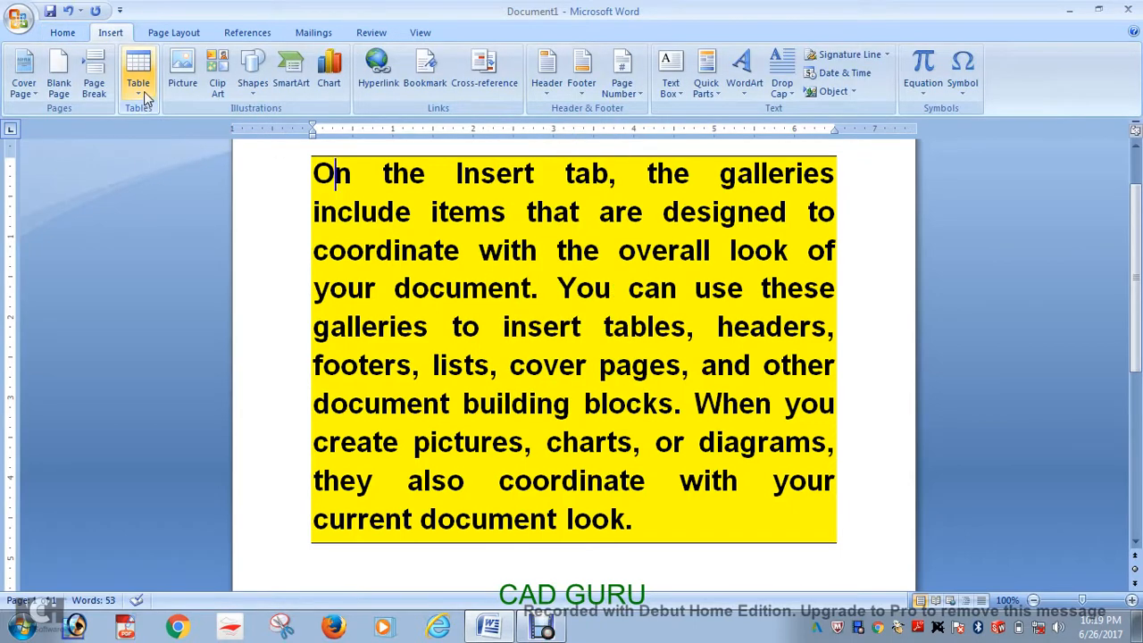
click(69, 36)
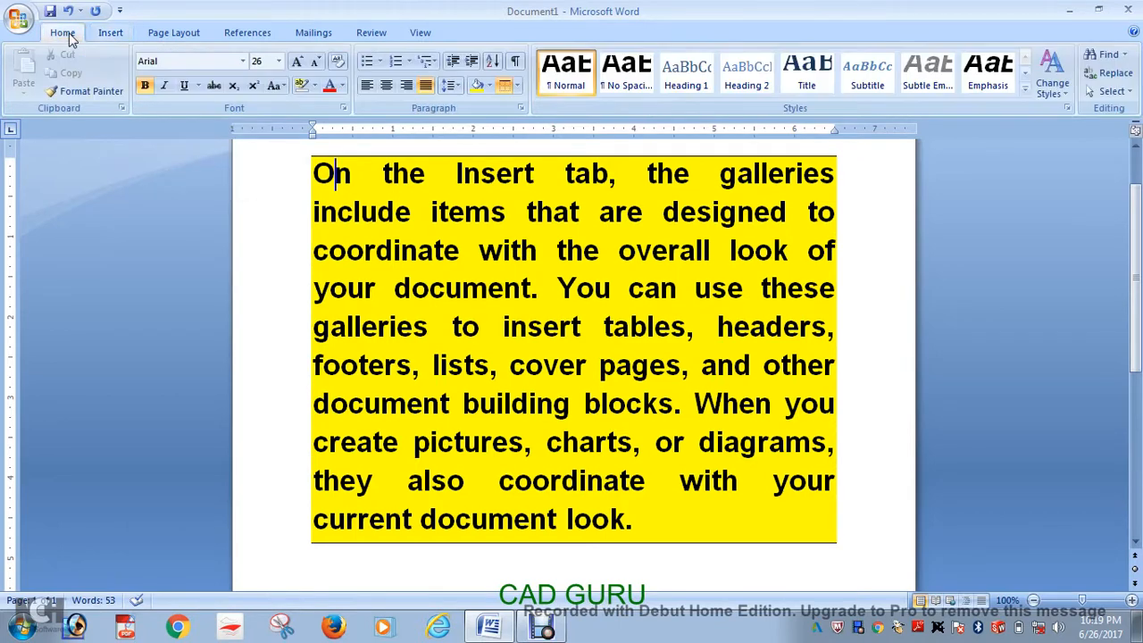
click(516, 85)
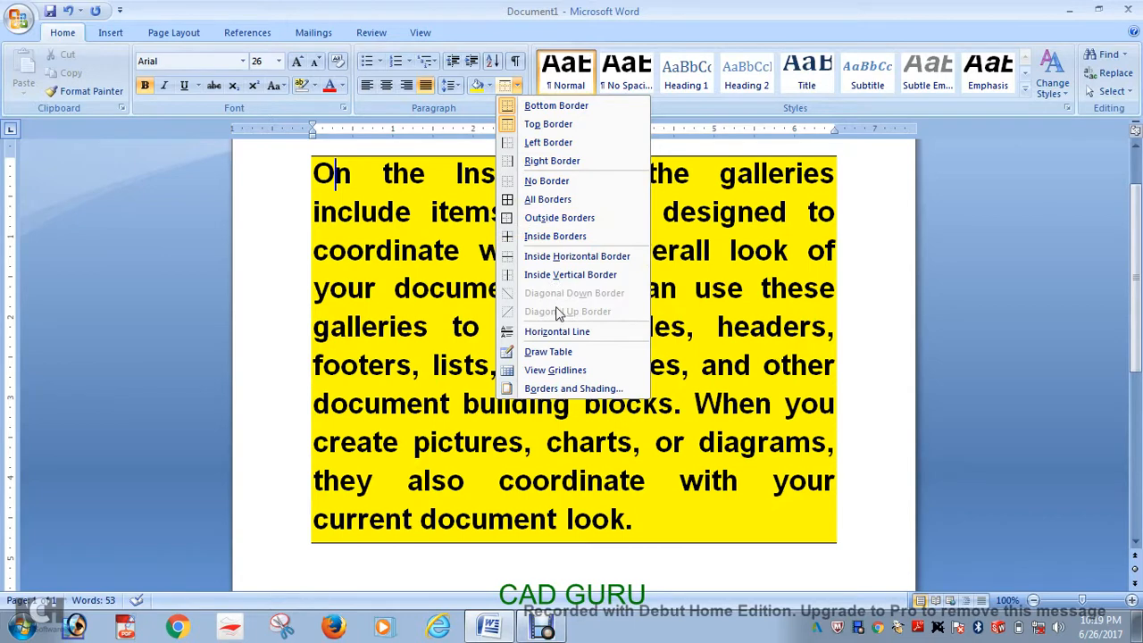
click(554, 200)
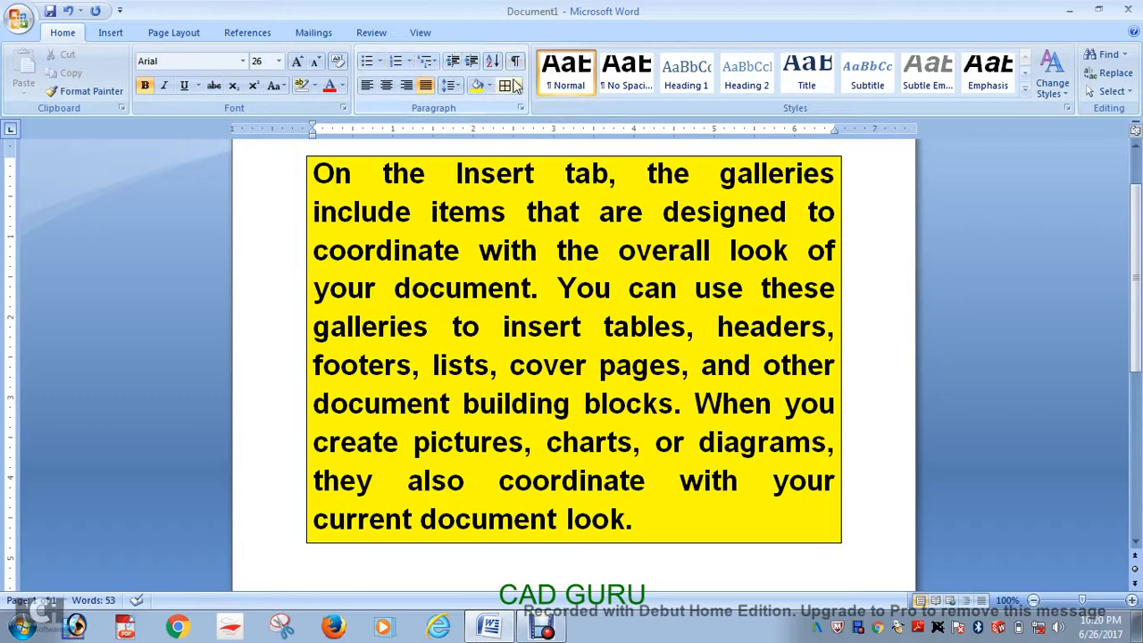
Delete the entire sample paragraph from the document.
key(BackSpace)
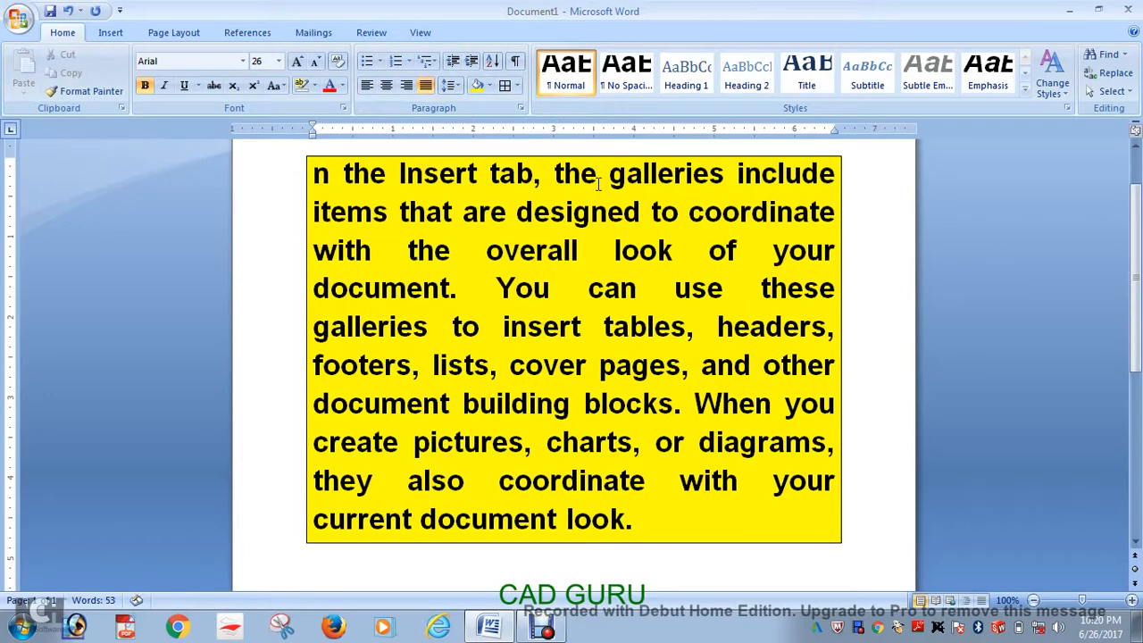
key(ctrl+a)
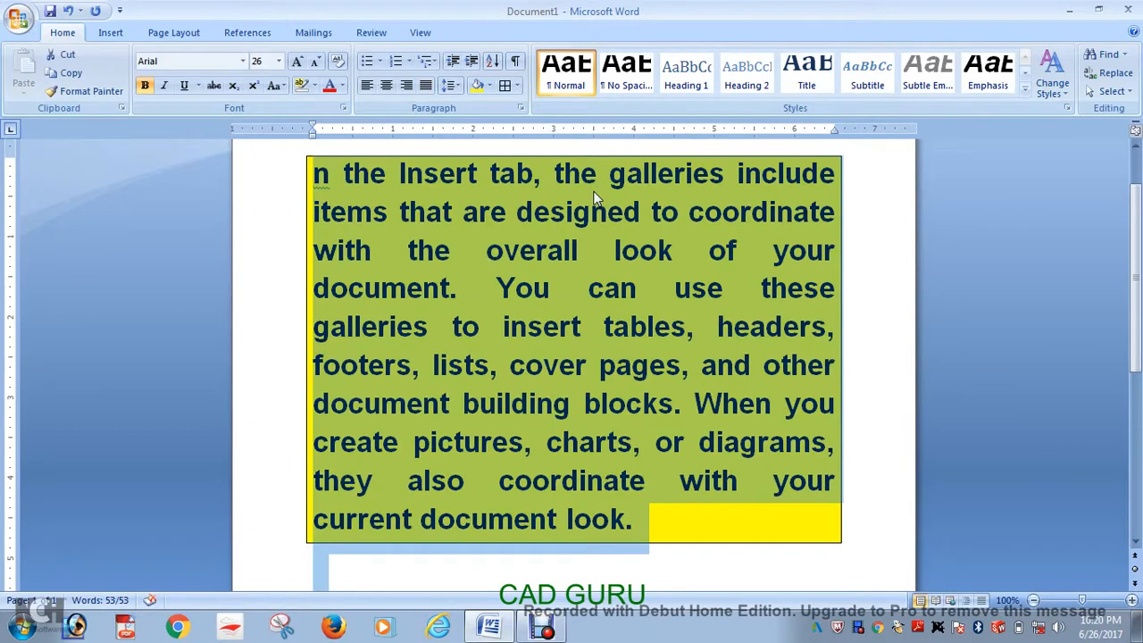
key(Delete)
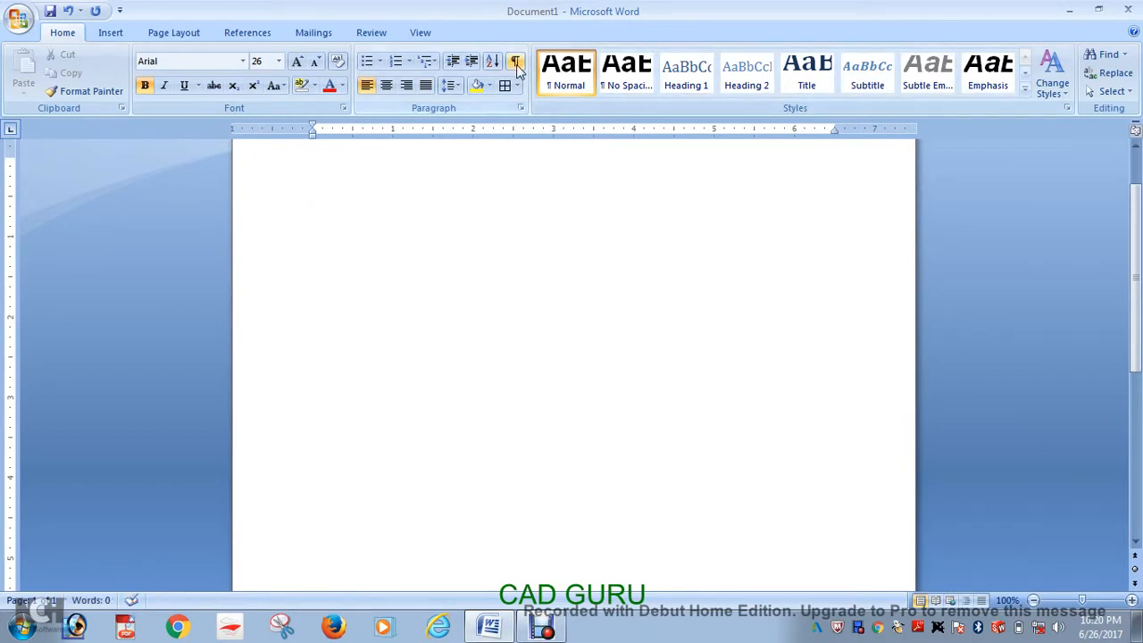
Set the empty paragraph's shading to white, and clear it with No Color.
click(488, 86)
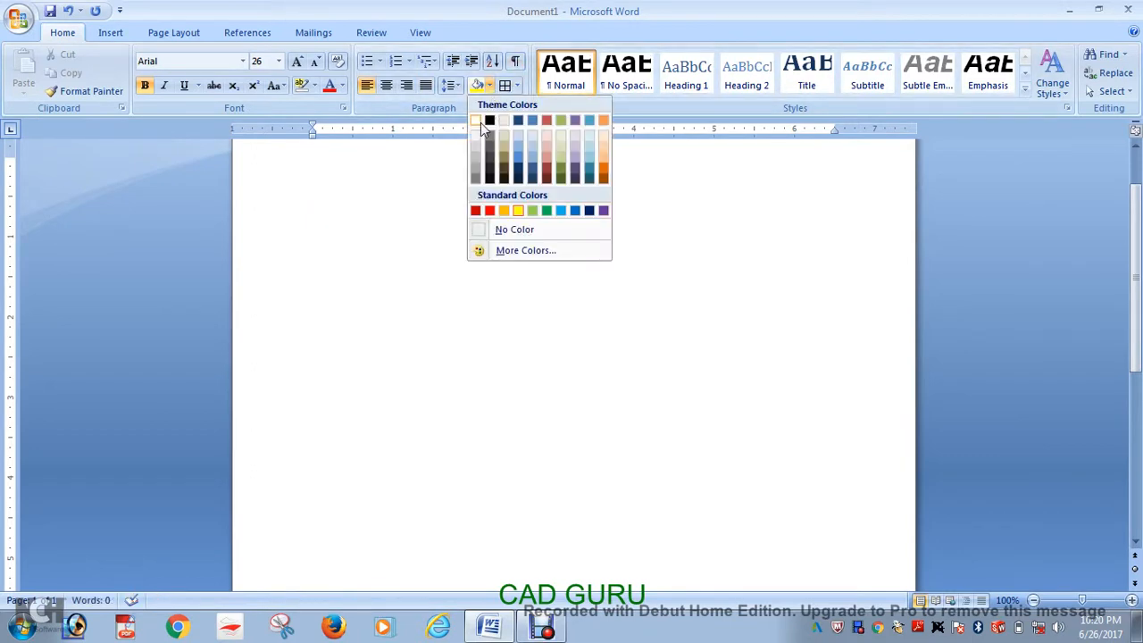
click(476, 121)
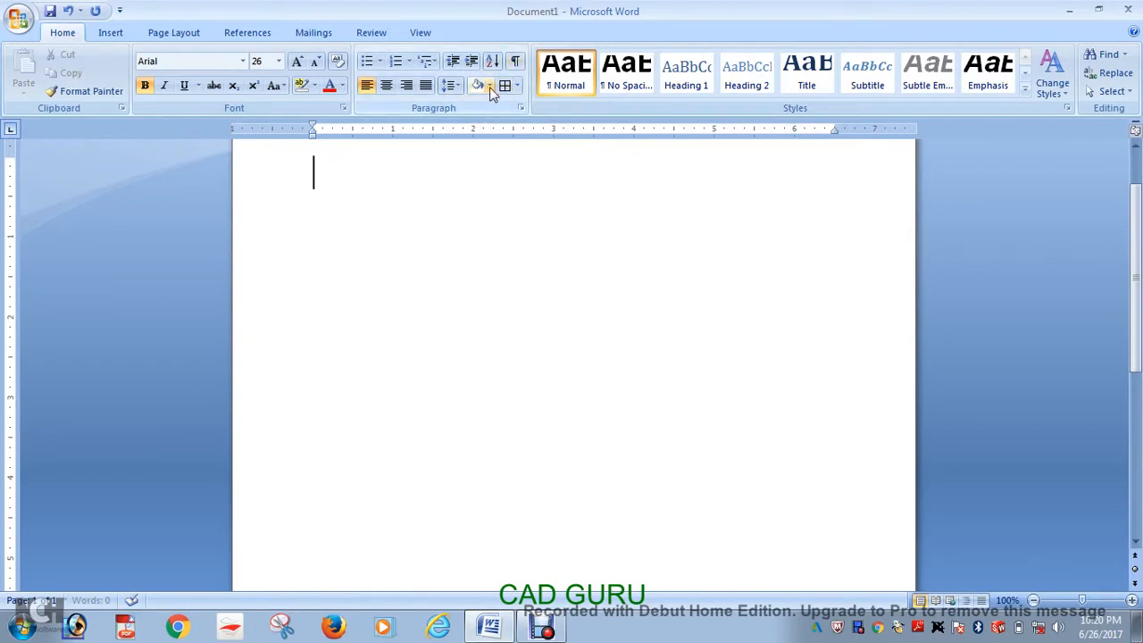
click(488, 86)
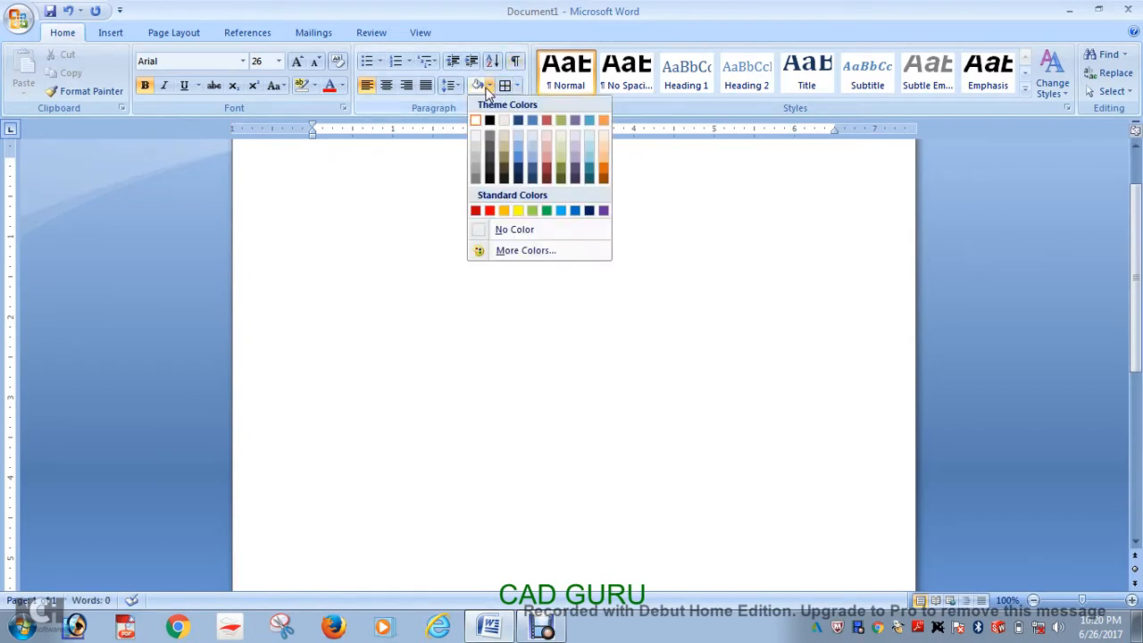
click(500, 230)
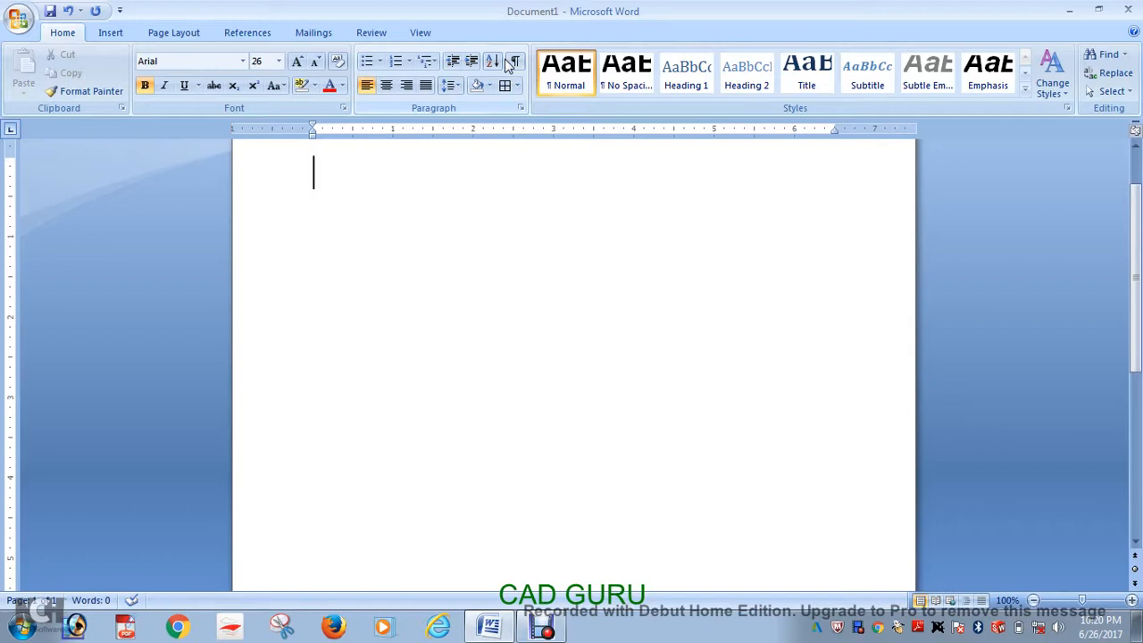
text(ASDF)
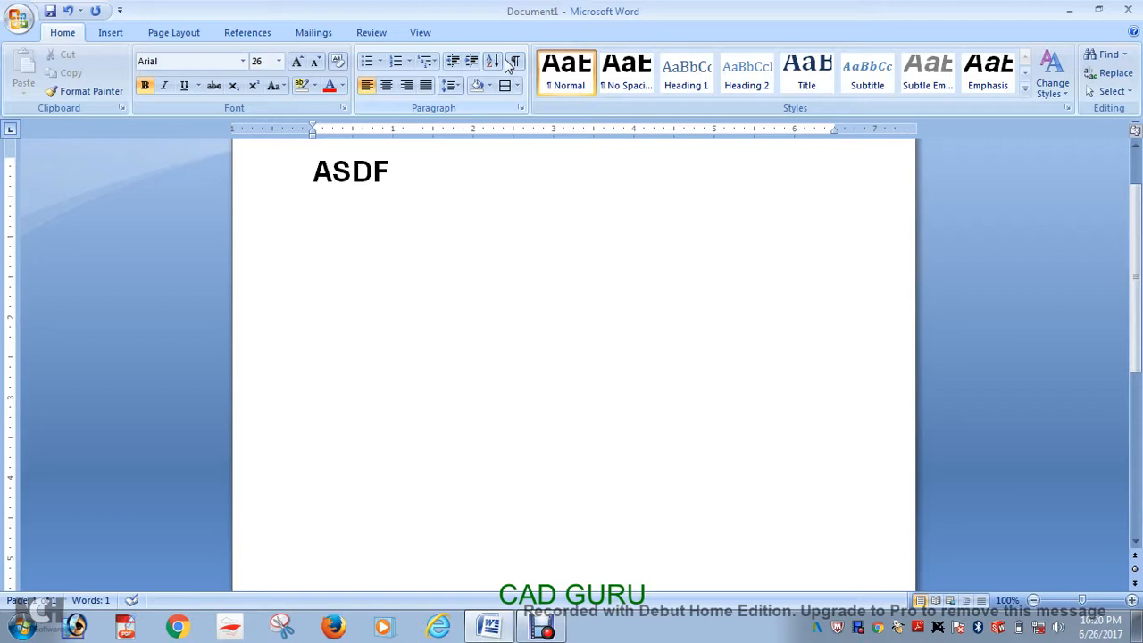
key(BackSpace)
key(BackSpace)
key(BackSpace)
key(BackSpace)
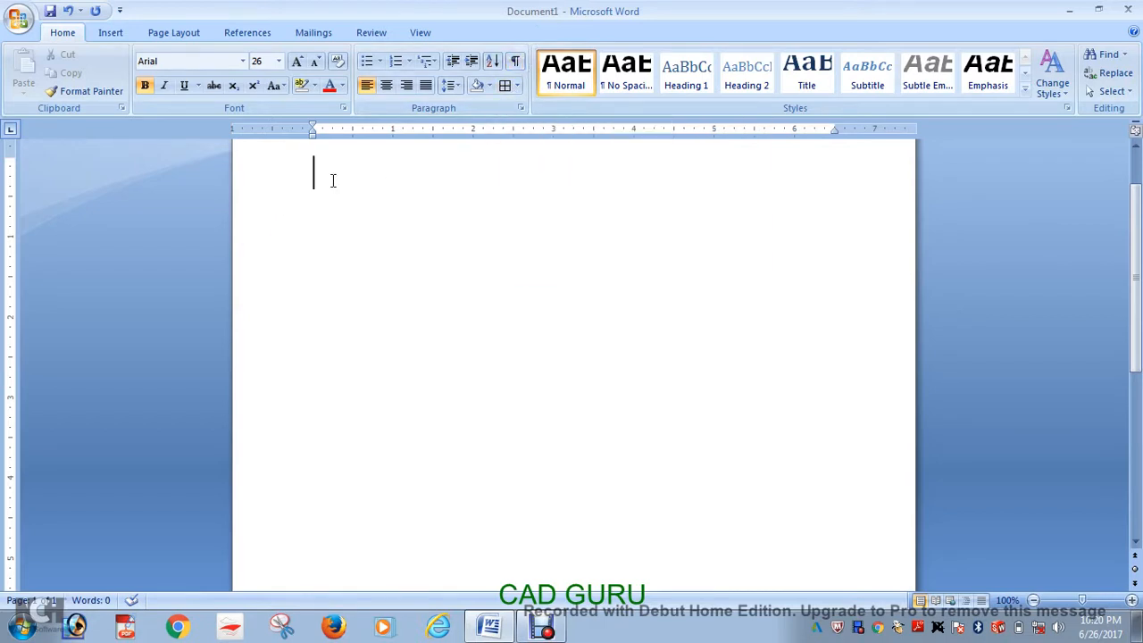
Enter ASD with trailing spaces, two blank lines, and UUUUU tab-separated from NNN, followed by several blank lines.
text(ASD)
key(Return)
key(Return)
text(UUUUU)
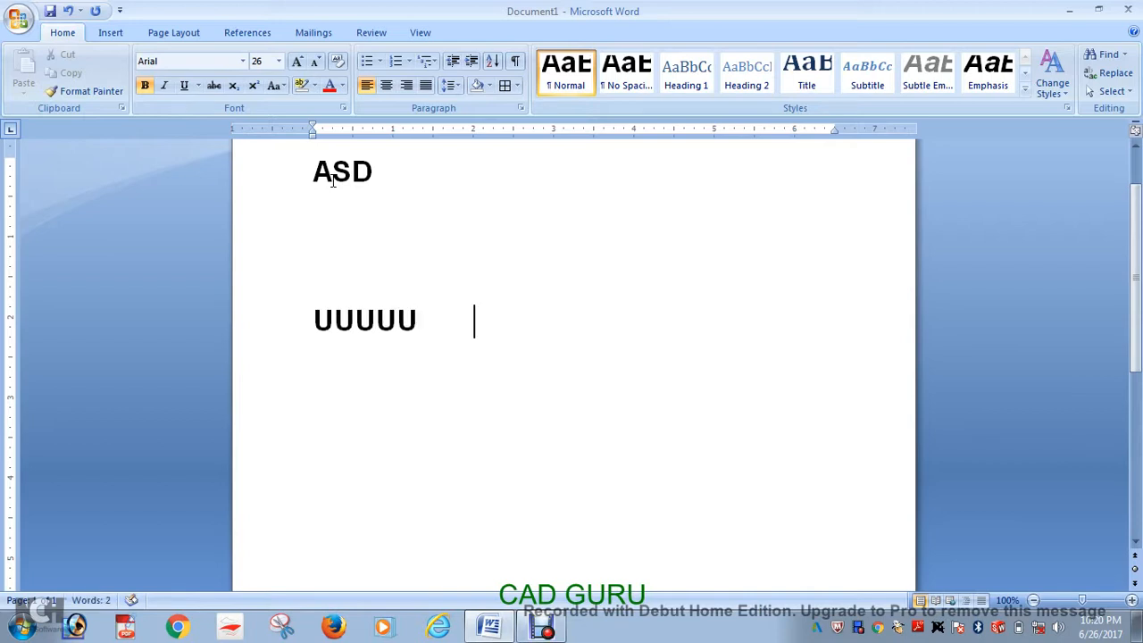
key(Tab)
text(NNNNNN)
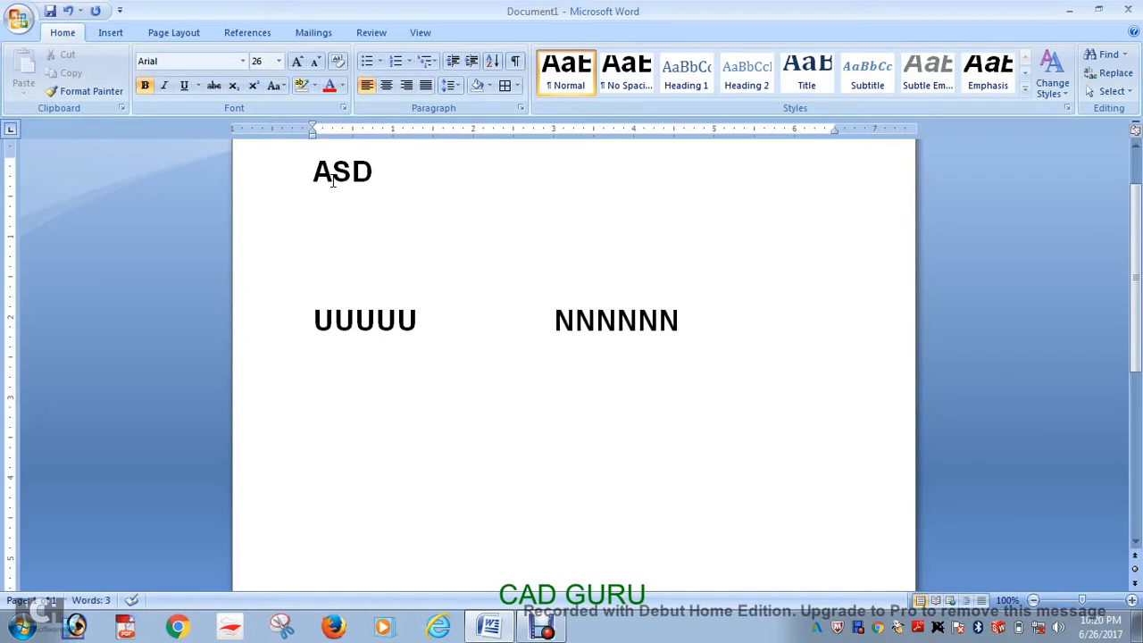
key(BackSpace)
key(BackSpace)
key(BackSpace)
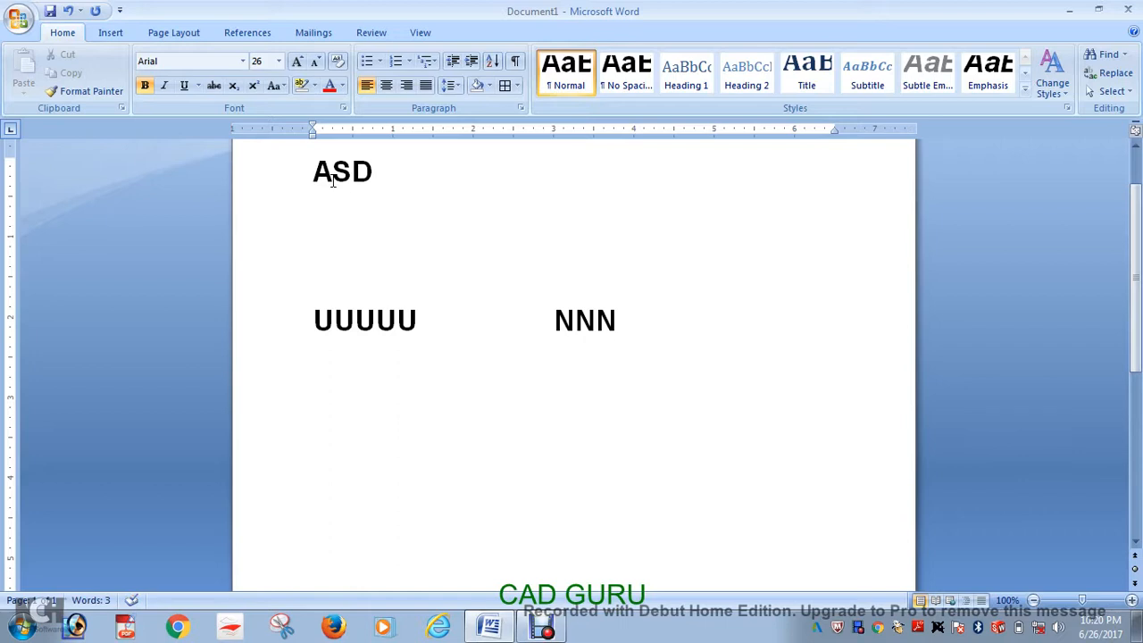
key(Return)
Show the hidden formatting marks and select the paragraph mark after ASD.
click(515, 63)
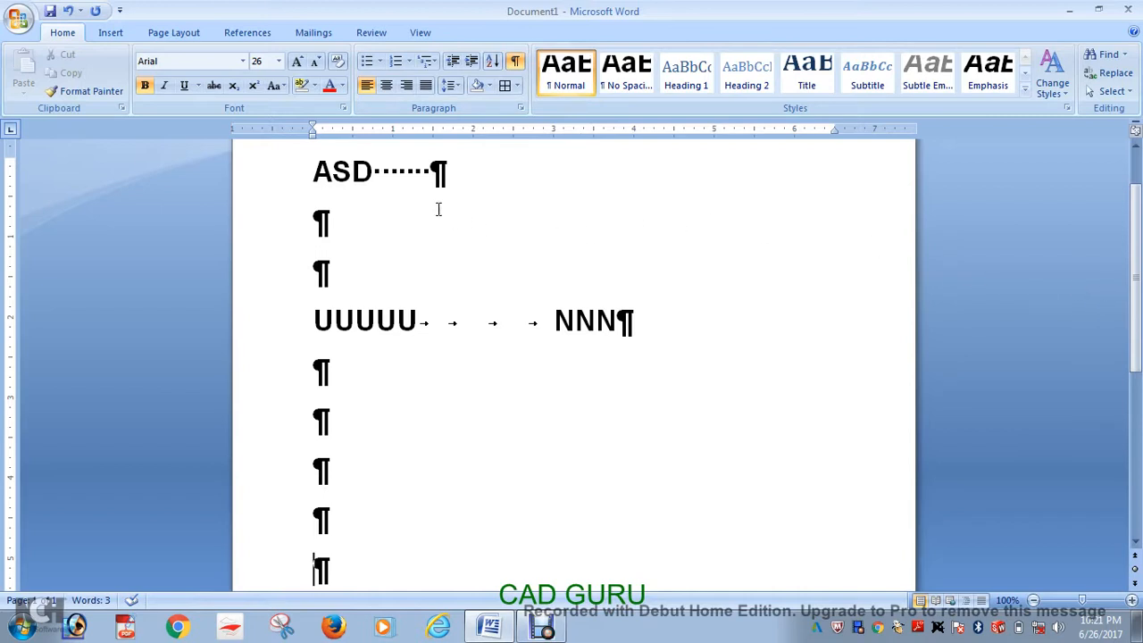
double_click(433, 161)
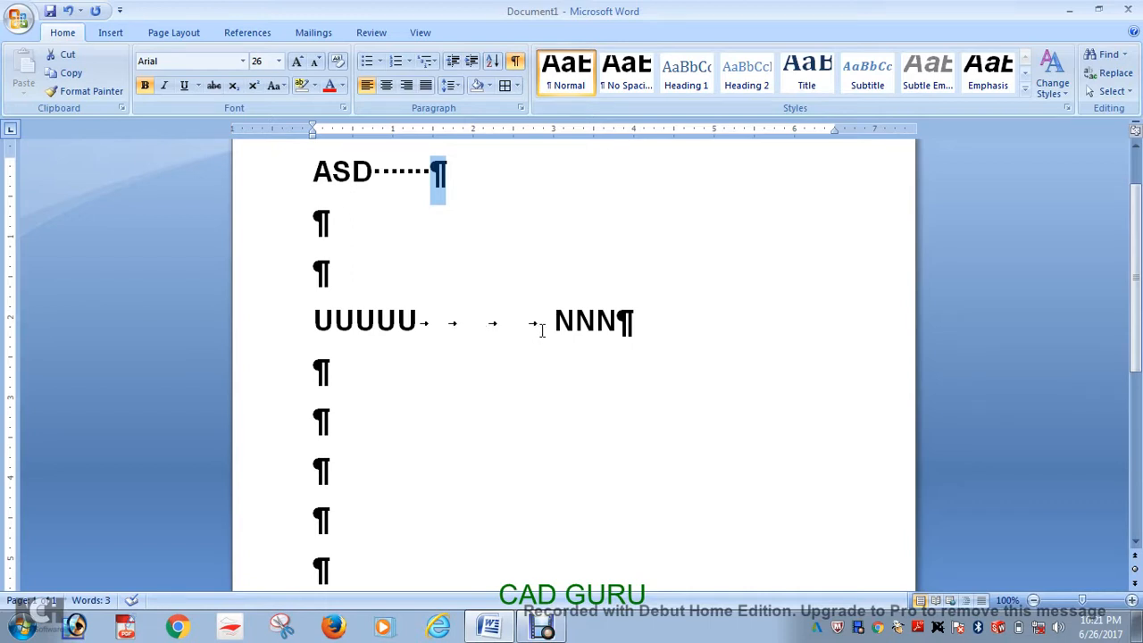
scroll(547, 326, down, 1)
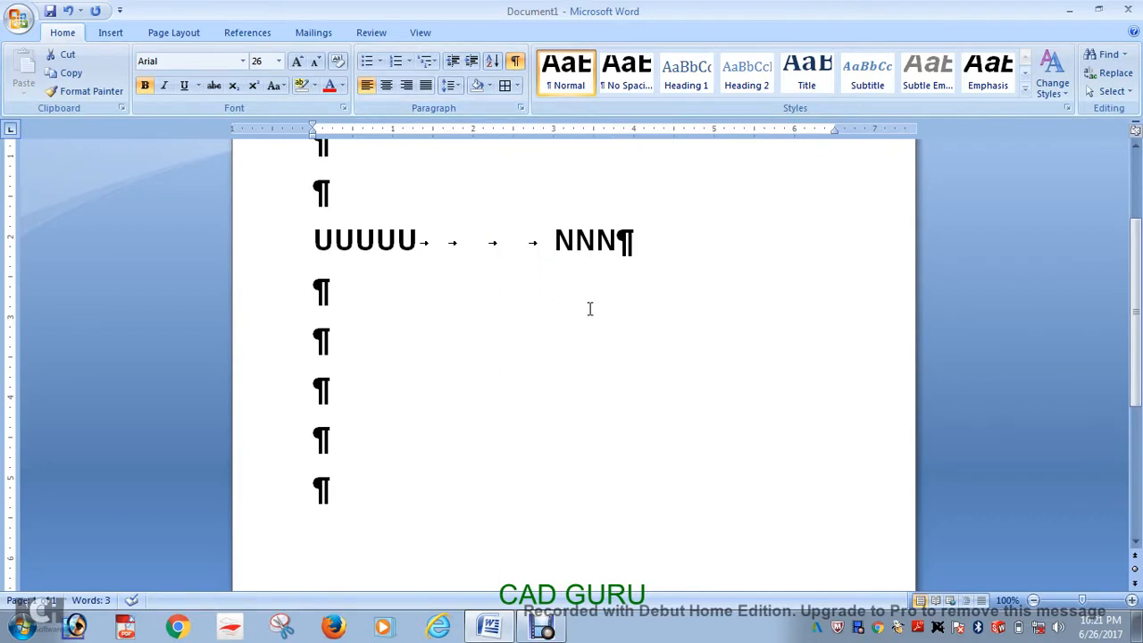
Delete the first line, ASD, including its trailing spaces and paragraph mark.
key(BackSpace)
key(BackSpace)
key(BackSpace)
key(BackSpace)
key(BackSpace)
key(BackSpace)
key(BackSpace)
key(BackSpace)
key(BackSpace)
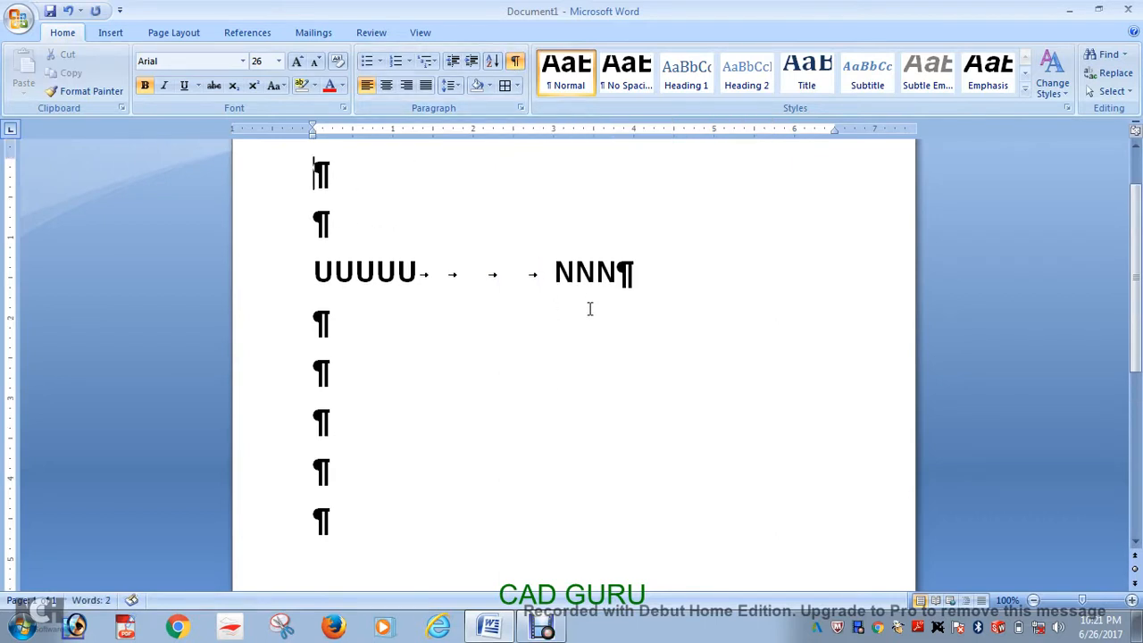
Erase all remaining text, tabs and blank lines from the document, and hide the formatting marks.
click(348, 526)
key(BackSpace)
key(BackSpace)
key(BackSpace)
key(BackSpace)
key(BackSpace)
key(BackSpace)
key(BackSpace)
key(BackSpace)
key(BackSpace)
key(BackSpace)
key(BackSpace)
key(BackSpace)
key(BackSpace)
key(BackSpace)
key(BackSpace)
key(BackSpace)
key(BackSpace)
key(BackSpace)
key(BackSpace)
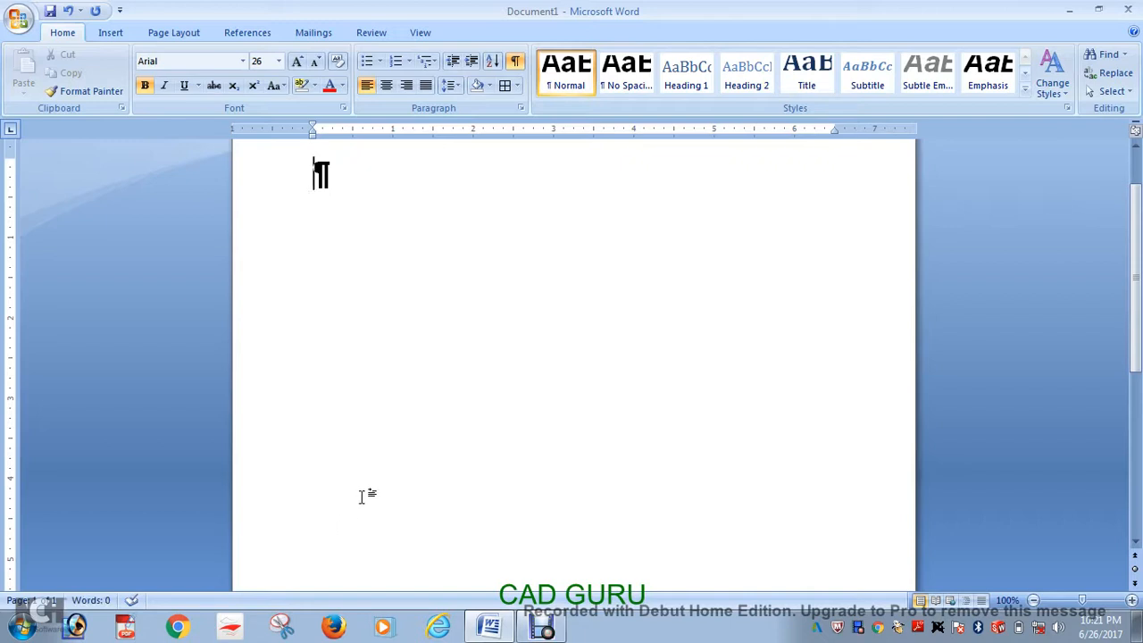
click(516, 62)
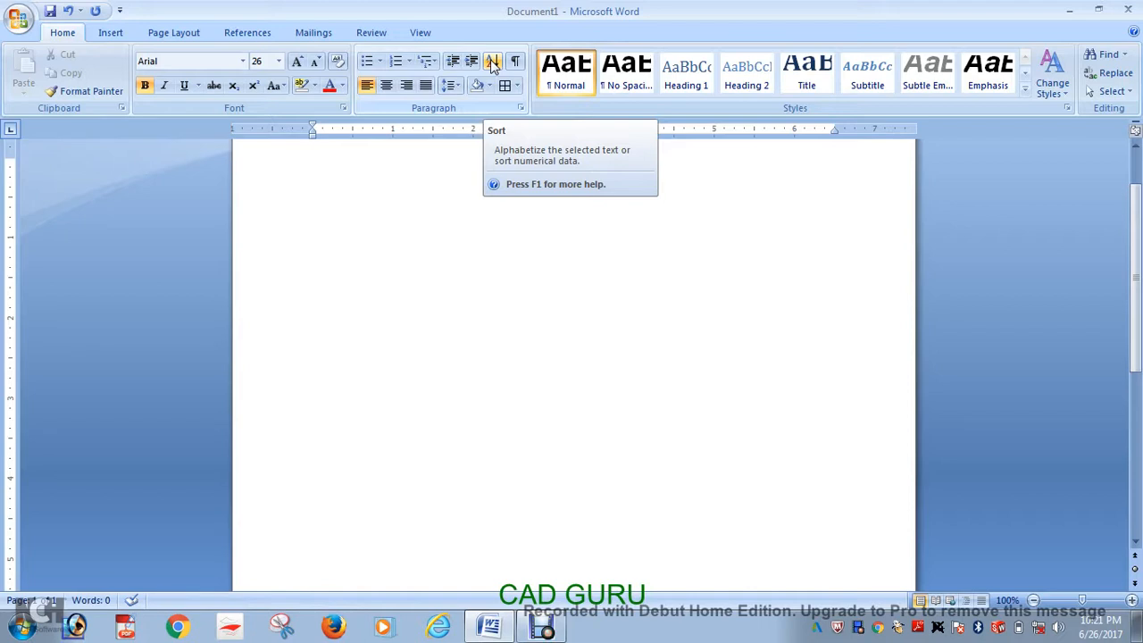
Enter a list of unsorted words on separate lines: ASDDSD, MJKHJH, YJHJHJ, CHGHGH, YKHKH and TJHJHBJHJH.
text(ASDDSD)
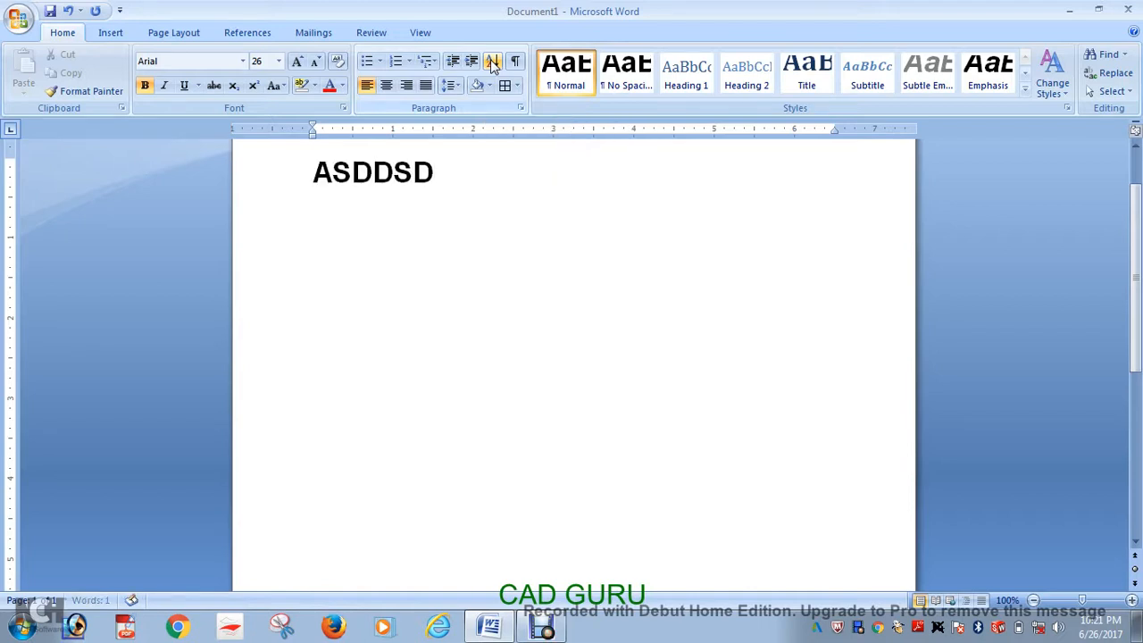
key(Return)
text(MJKHJH)
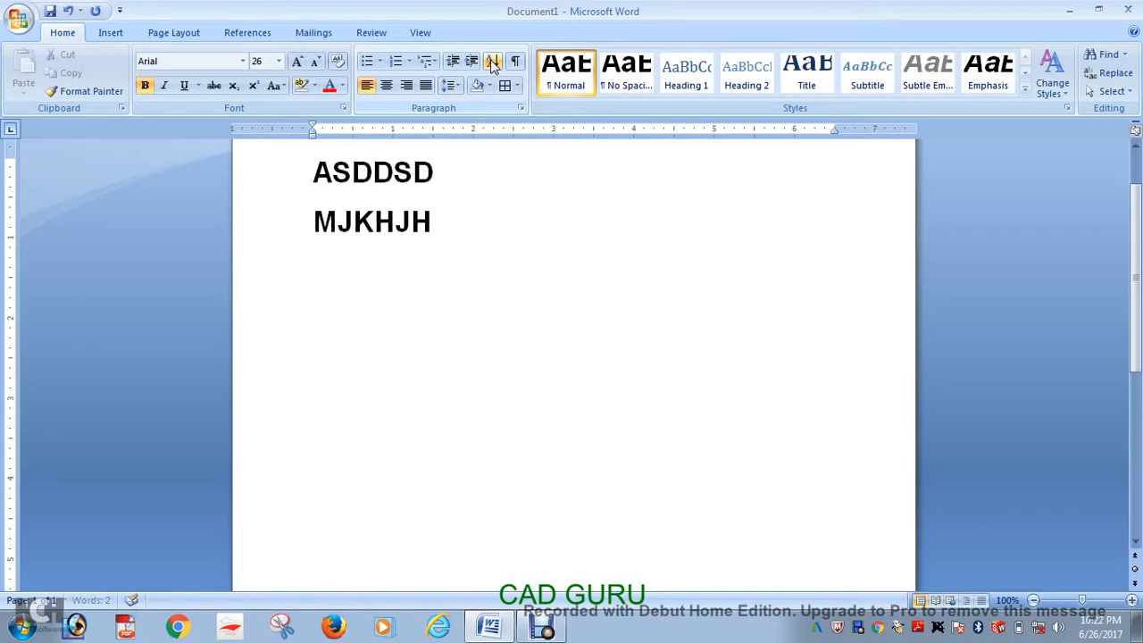
key(Return)
text(YJHJHJ)
key(Return)
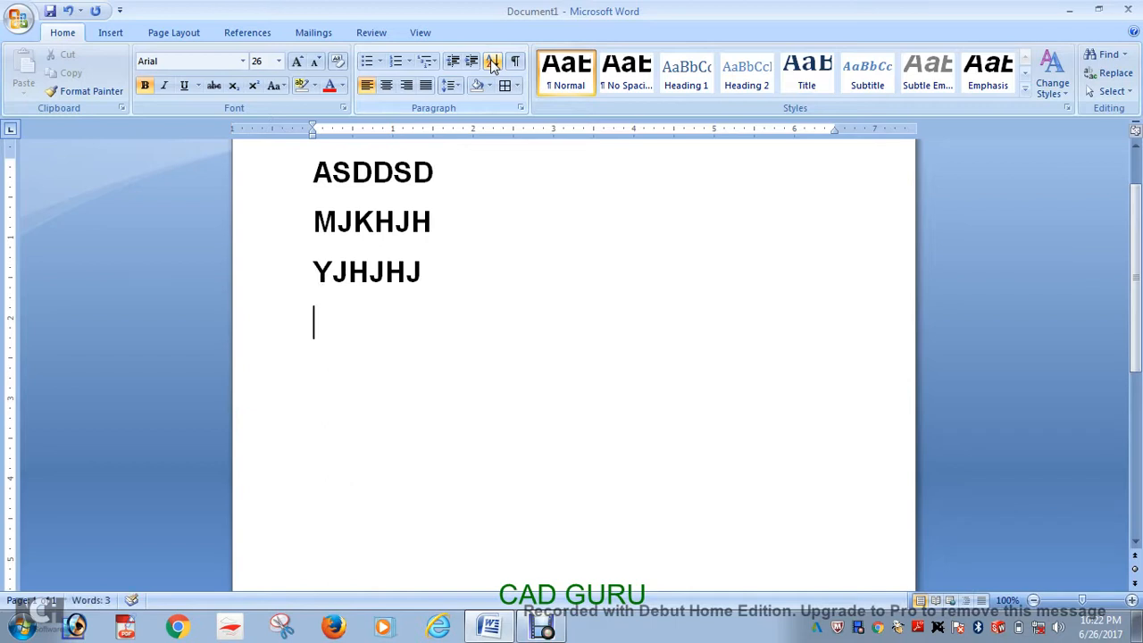
text(CHGHGH)
key(Return)
text(YKHKH)
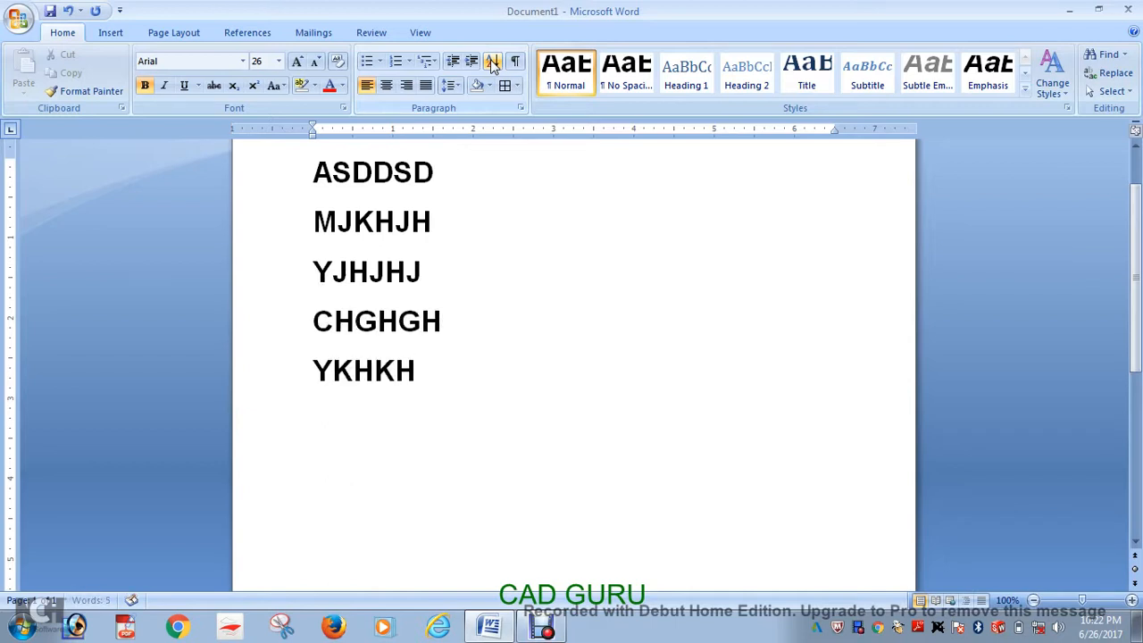
key(Return)
text(TJHJHBJHJH)
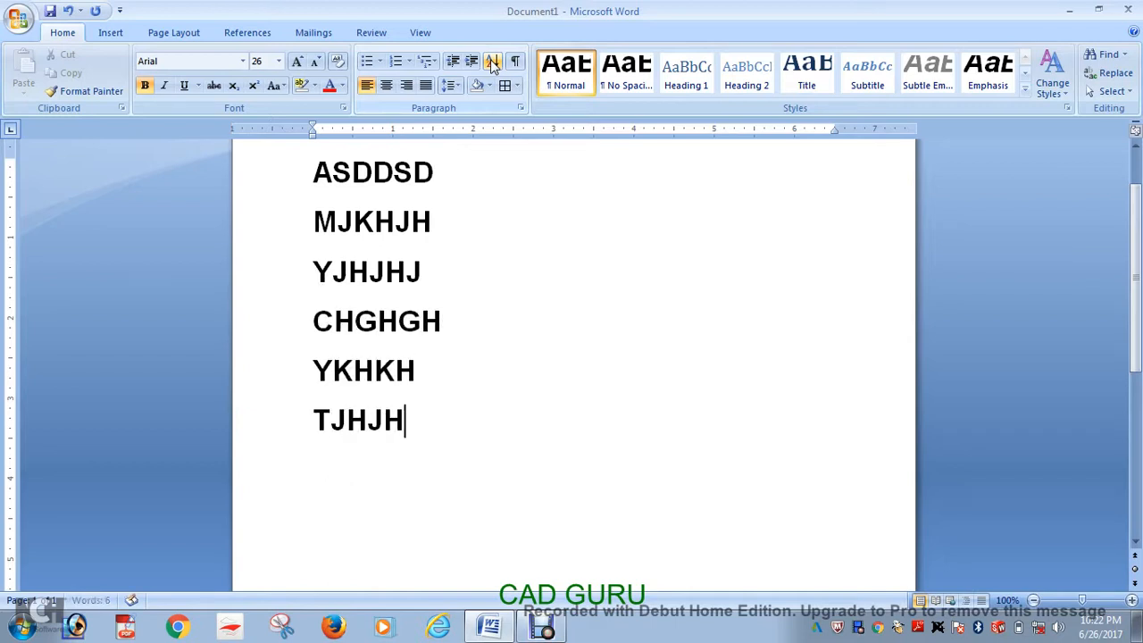
Shorten the last word of the list to TJHJHB and add BHHKKH on a new line below it.
key(BackSpace)
key(BackSpace)
key(BackSpace)
key(BackSpace)
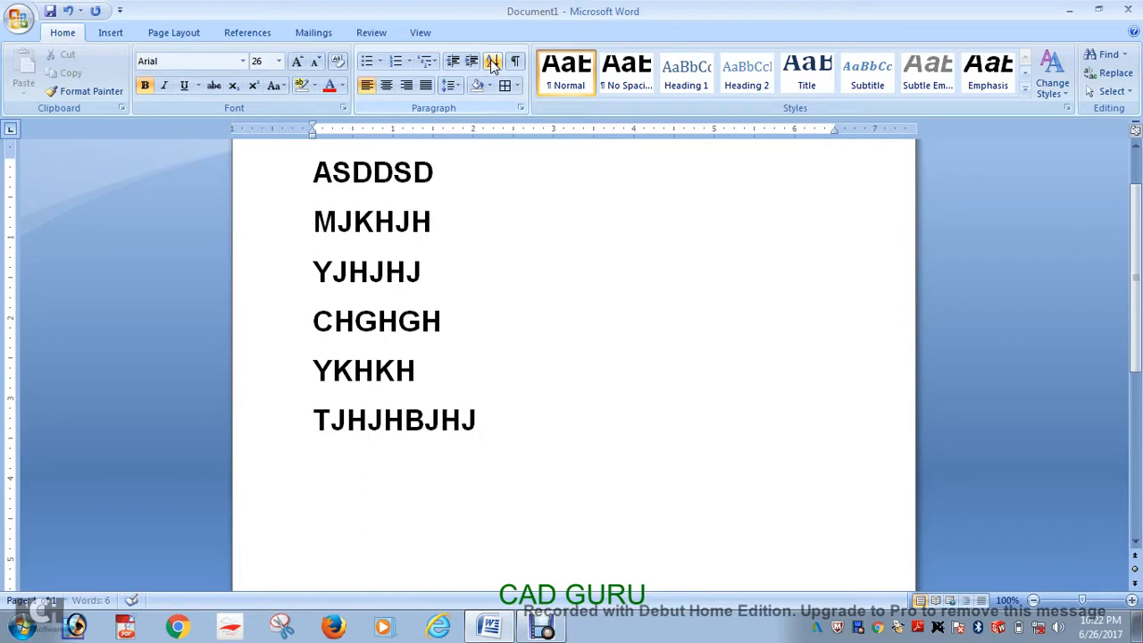
key(Return)
text(BHHKKH)
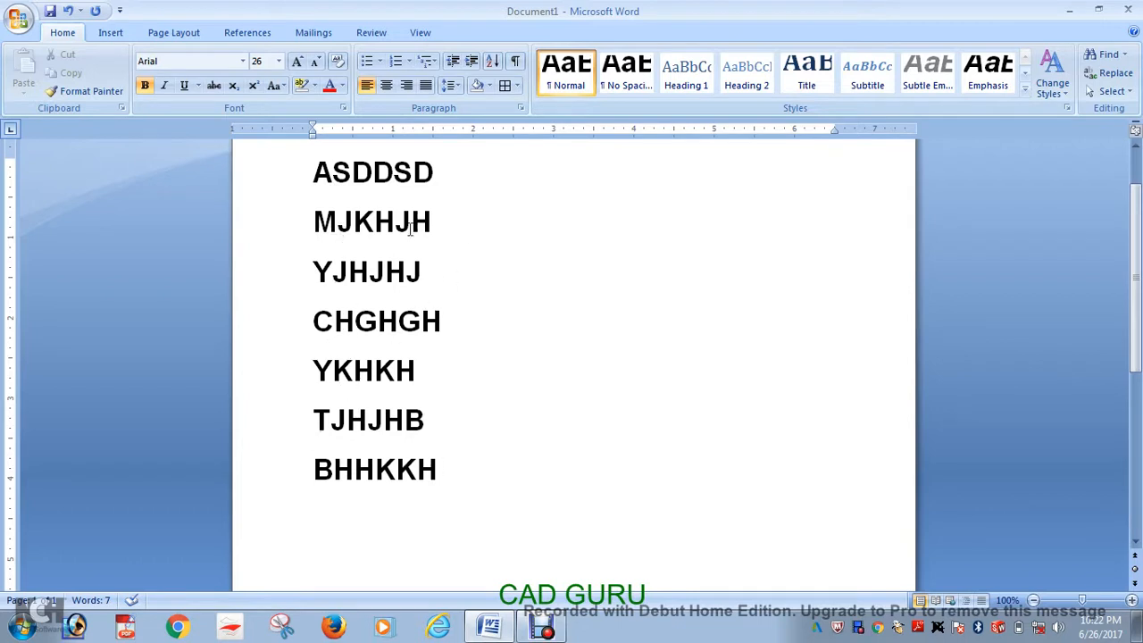
Sort all the words in the list by paragraphs as text in descending order.
drag(313, 172, 437, 486)
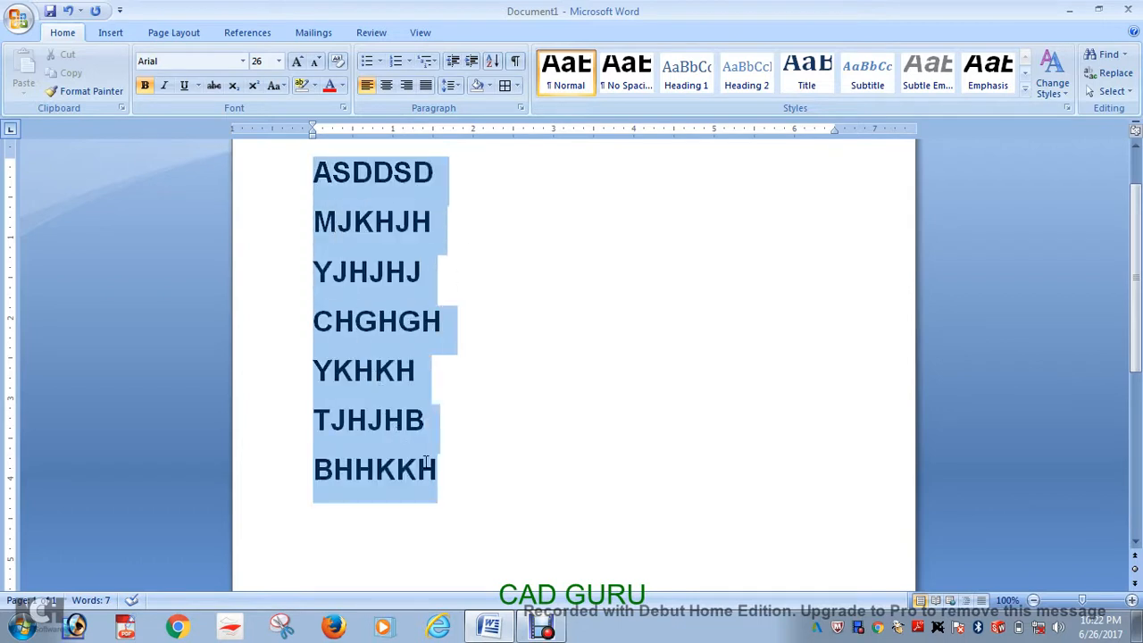
click(492, 61)
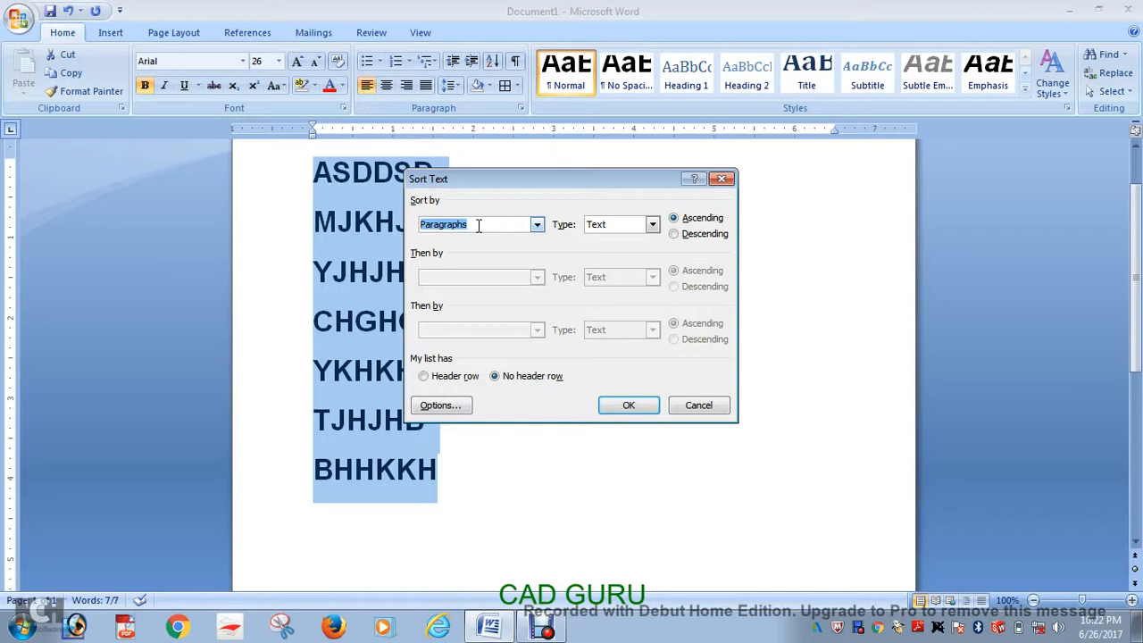
click(677, 235)
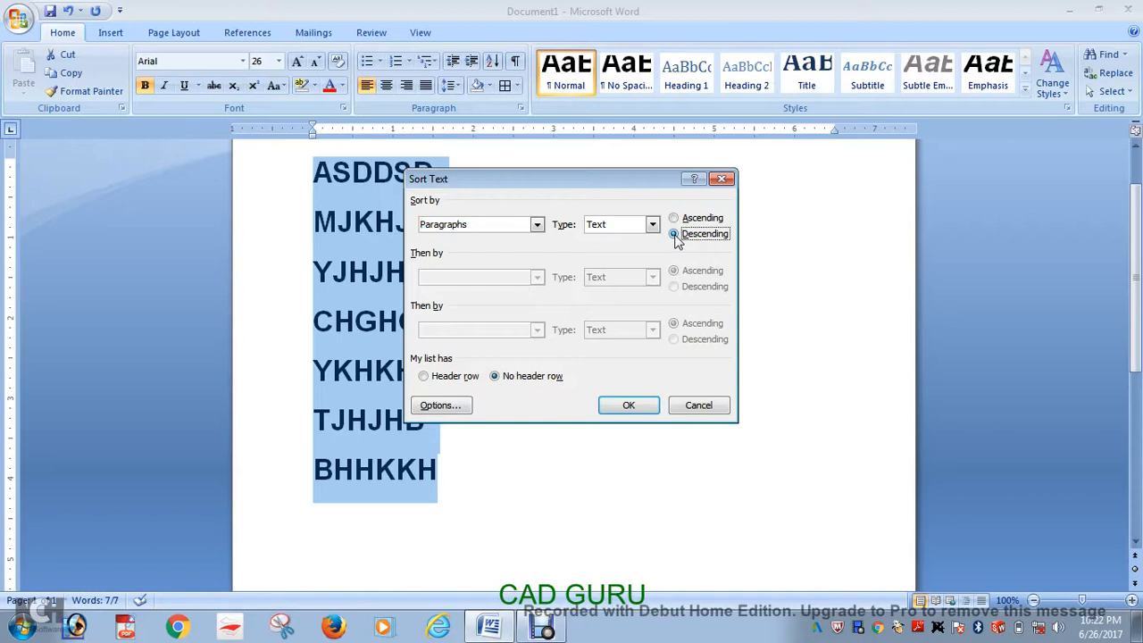
click(629, 405)
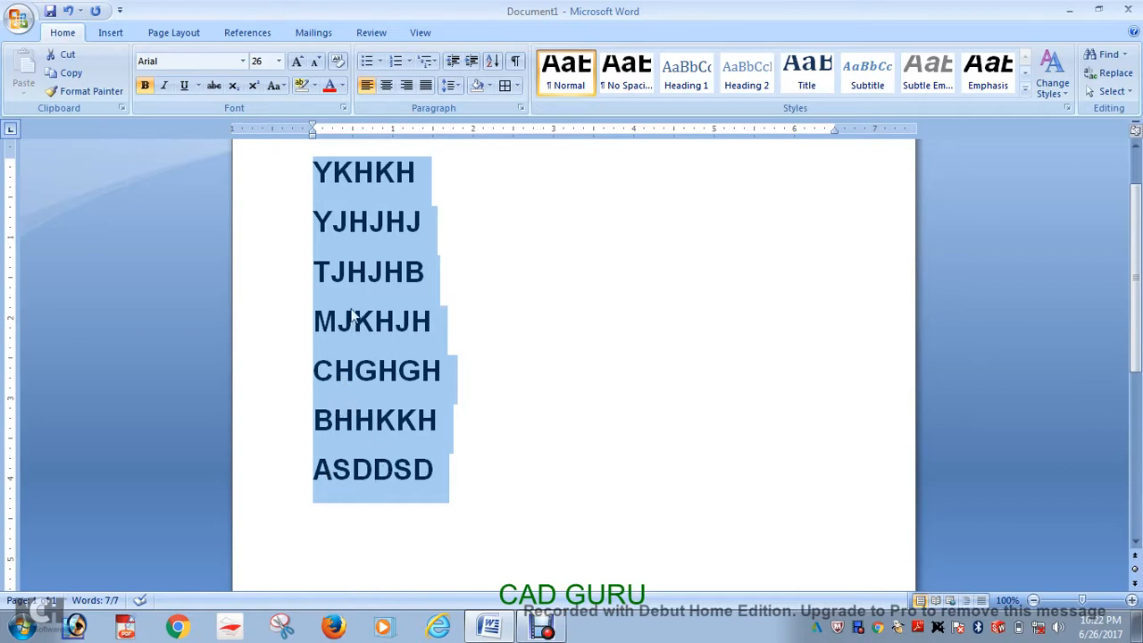
Sort the selected list again by paragraphs as text, in ascending order.
click(493, 61)
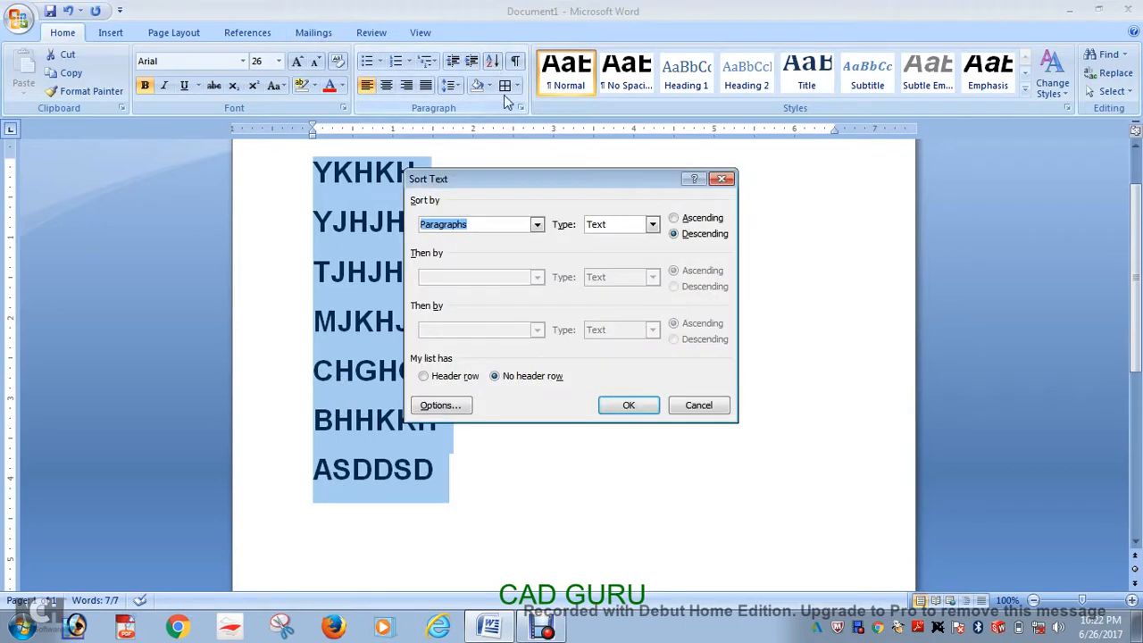
click(682, 219)
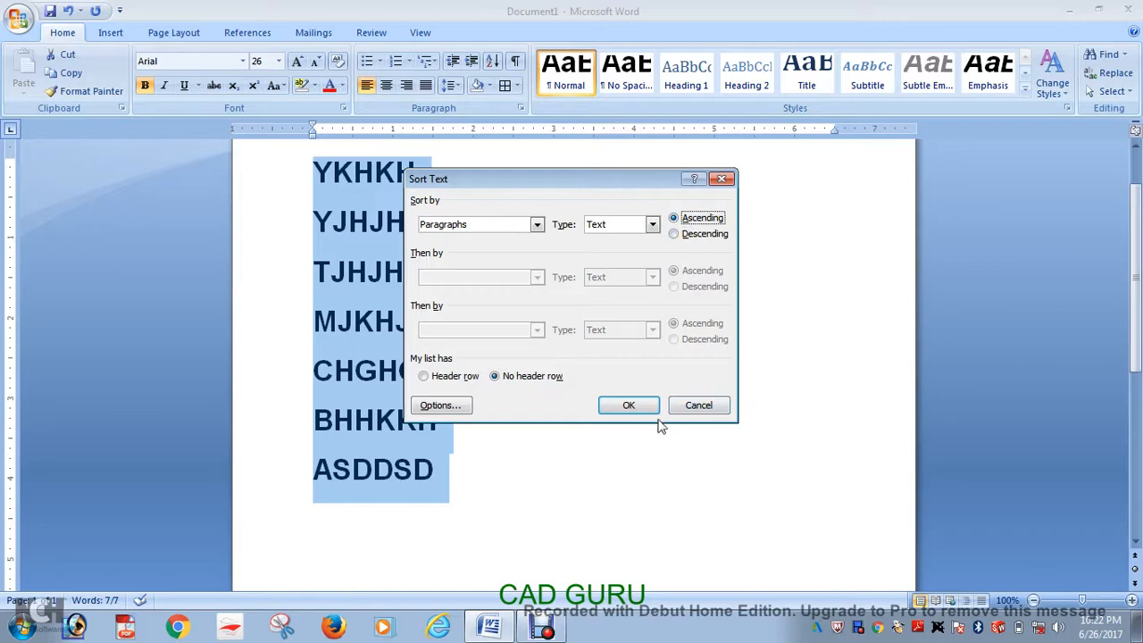
click(634, 406)
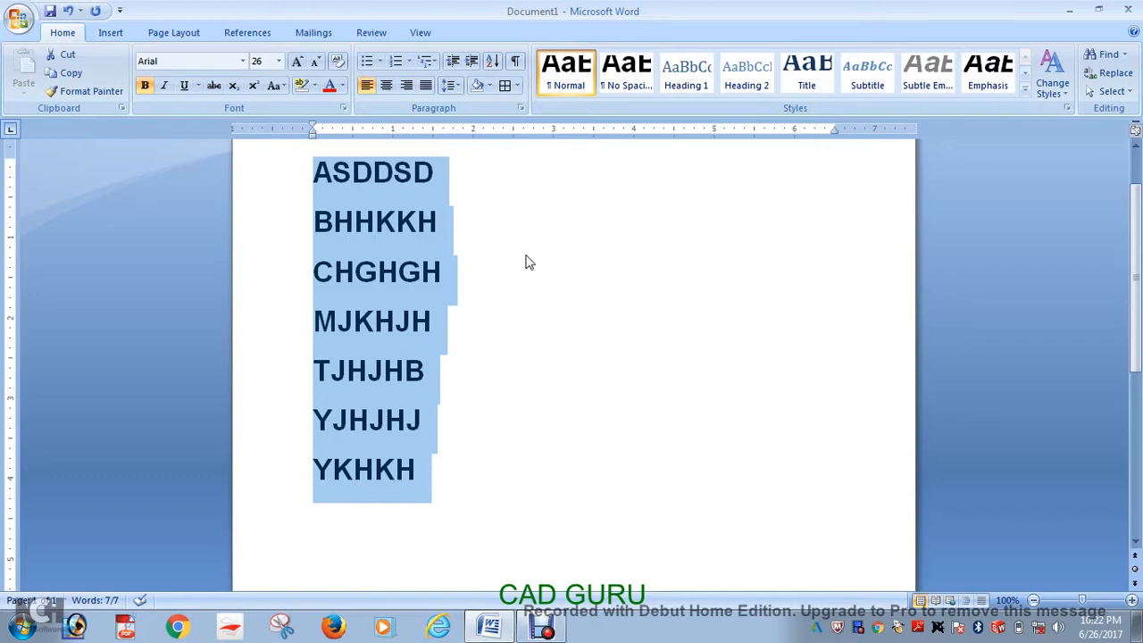
Delete the whole sorted list to leave the page empty.
click(470, 409)
drag(427, 477, 340, 151)
key(Delete)
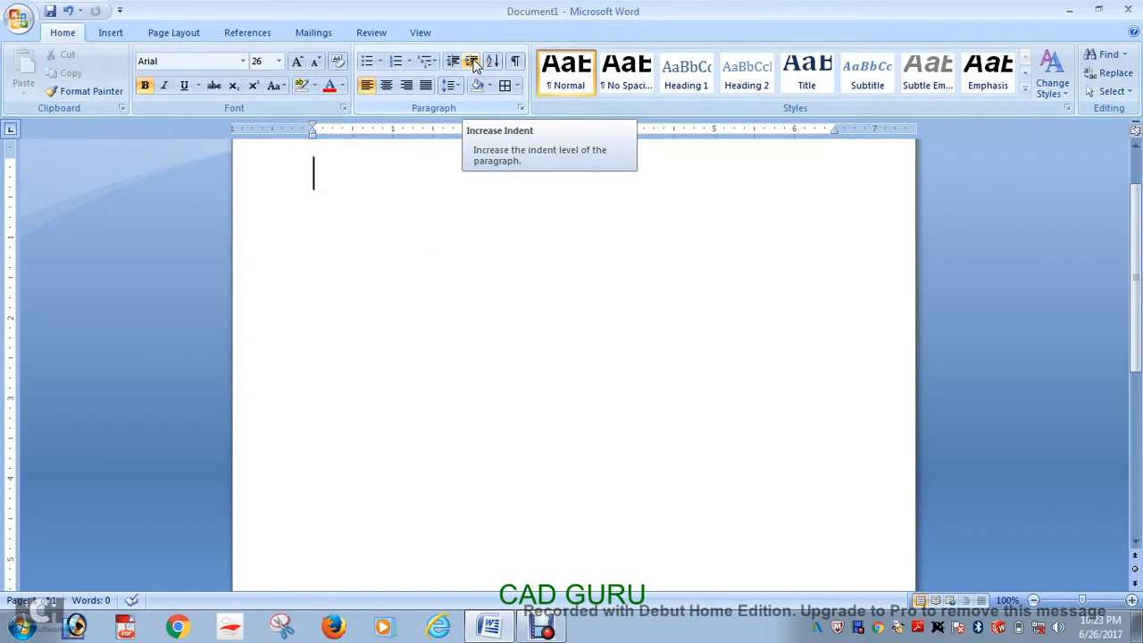
Examine the paragraph's alignment, indentation and spacing settings, and close them without changes.
click(520, 109)
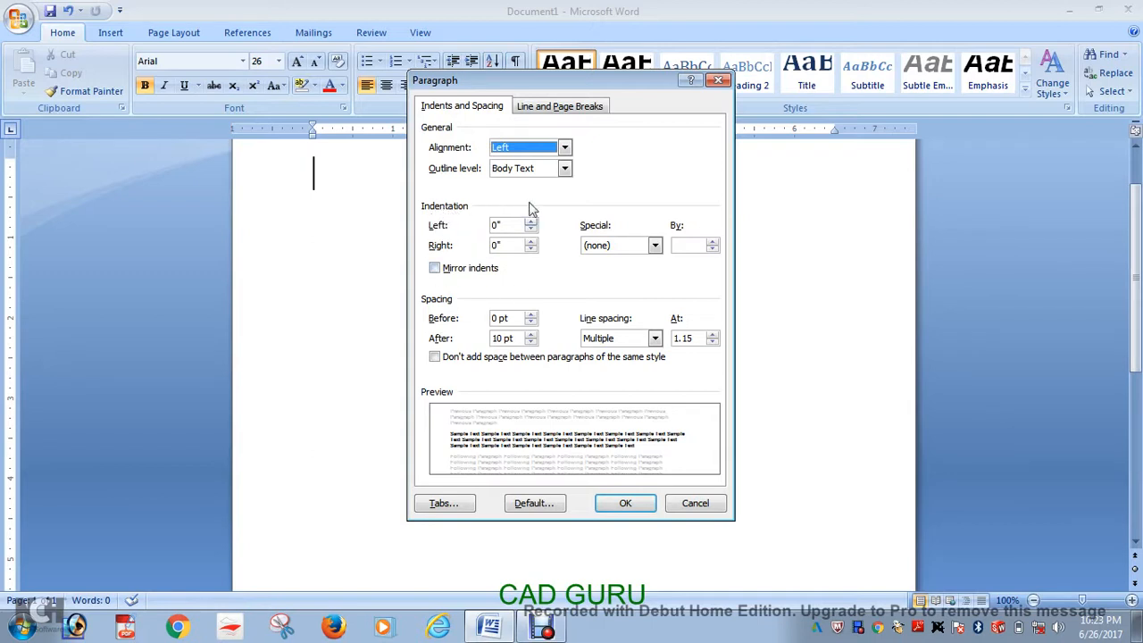
click(717, 80)
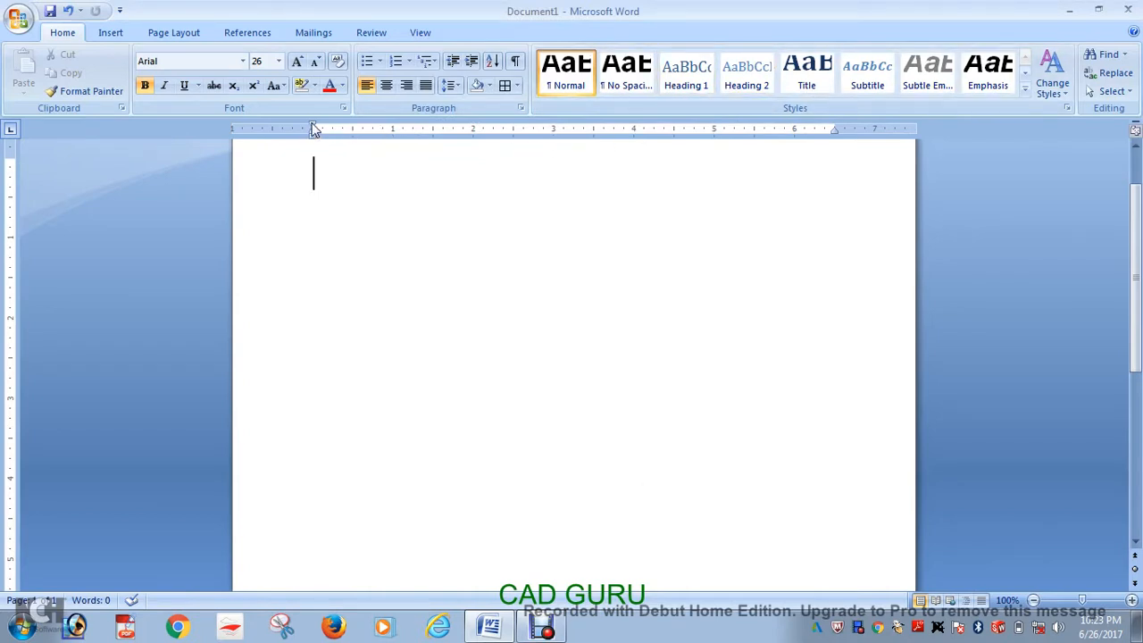
Try moving the left and right indent markers inward on the ruler, and return both to the page margins.
mouse_move(312, 127)
mouse_down()
mouse_move(354, 127)
mouse_move(327, 137)
mouse_move(353, 147)
mouse_up()
drag(832, 135, 800, 145)
mouse_move(394, 129)
mouse_down()
mouse_move(312, 129)
mouse_move(344, 140)
mouse_move(313, 145)
mouse_move(275, 129)
mouse_move(312, 129)
mouse_up()
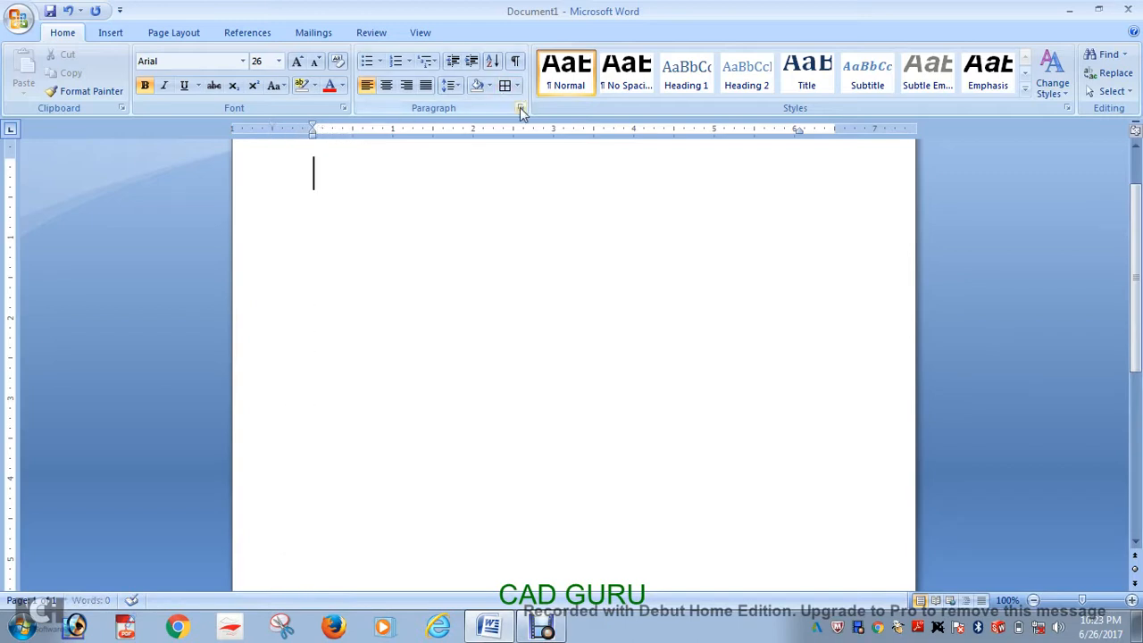
drag(800, 132, 833, 139)
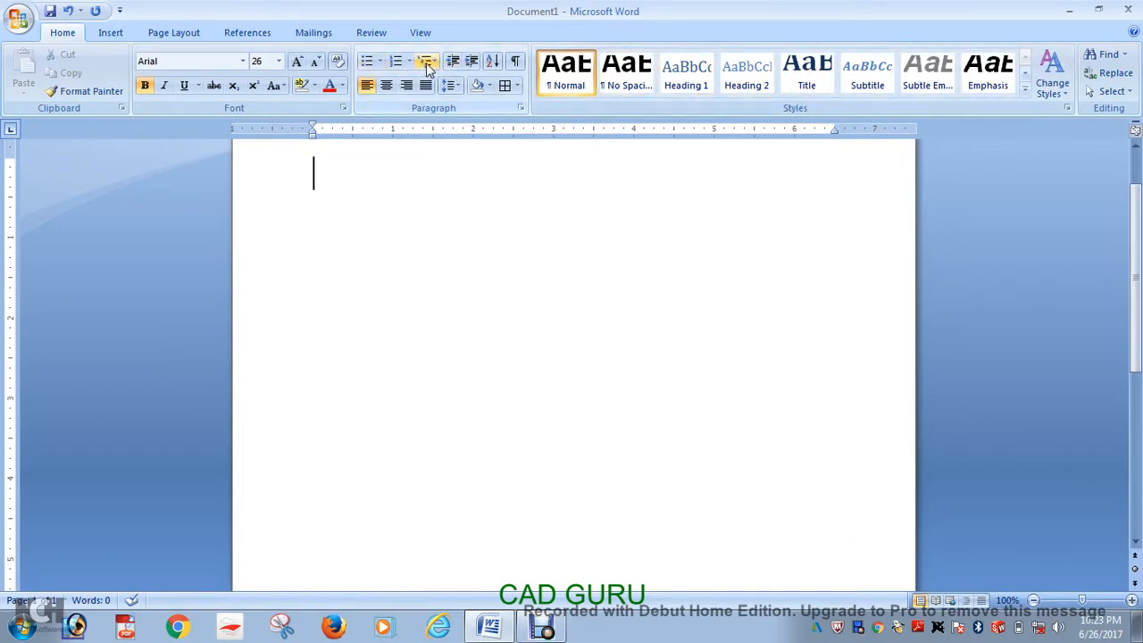
Start a bulleted list and enter five items: HJHJHJHJ, HJHJHJH, JHJHJHJHJ, JHJHJHJ and JKJKJ.
click(367, 61)
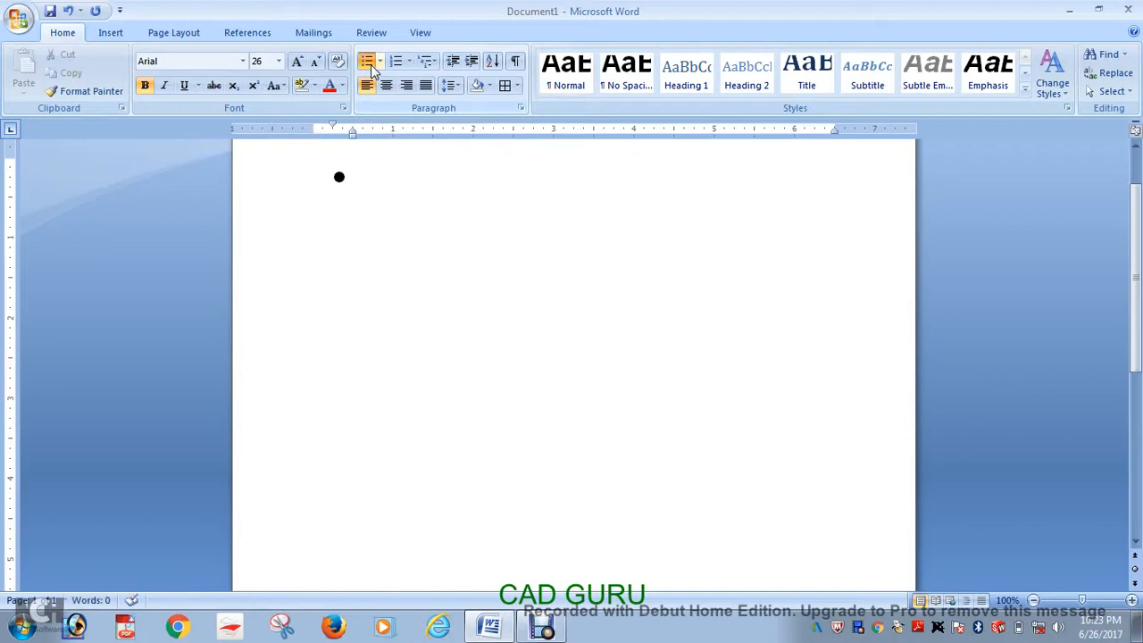
text(HJHJHJHJ)
key(Return)
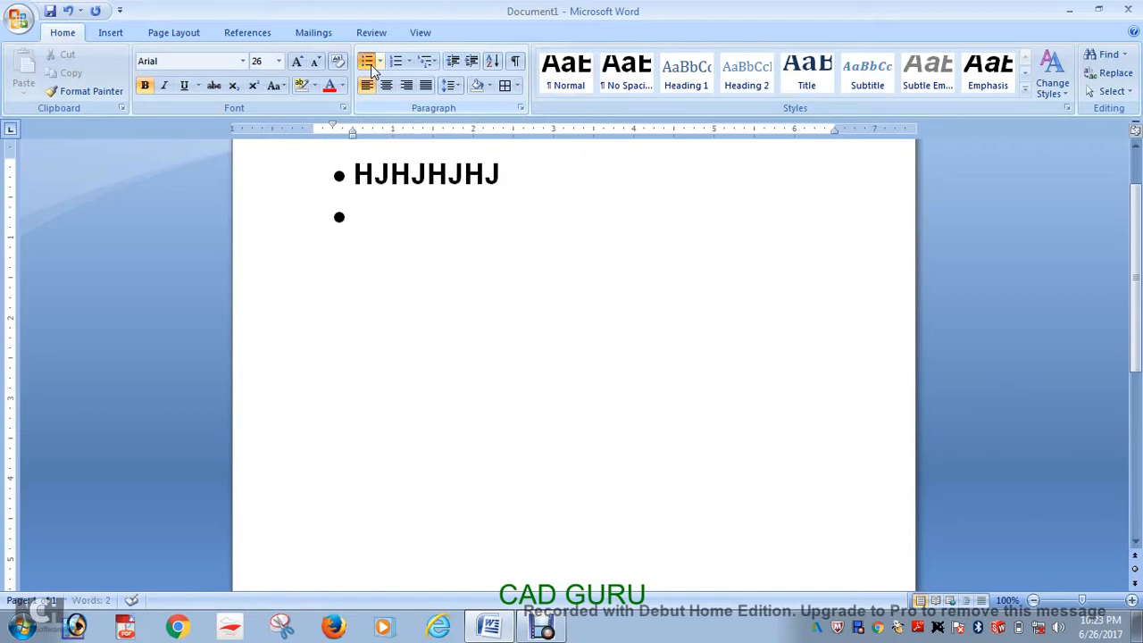
text(HJHJHJH)
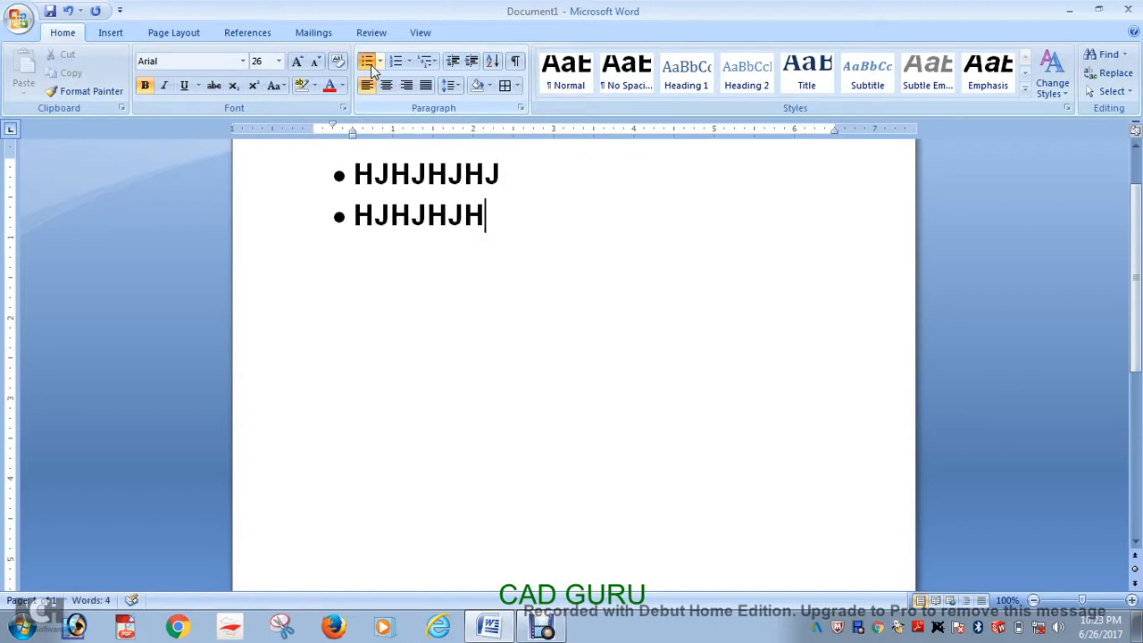
key(Return)
text(JHJHJHJHJ)
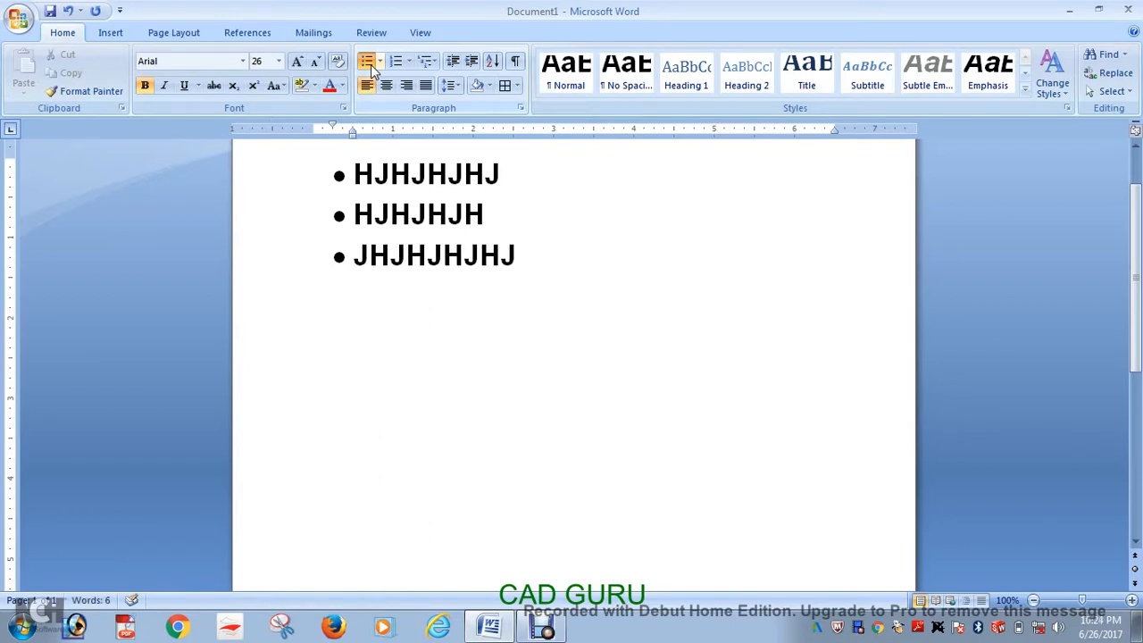
key(Return)
text(JHJHJHJ)
key(Return)
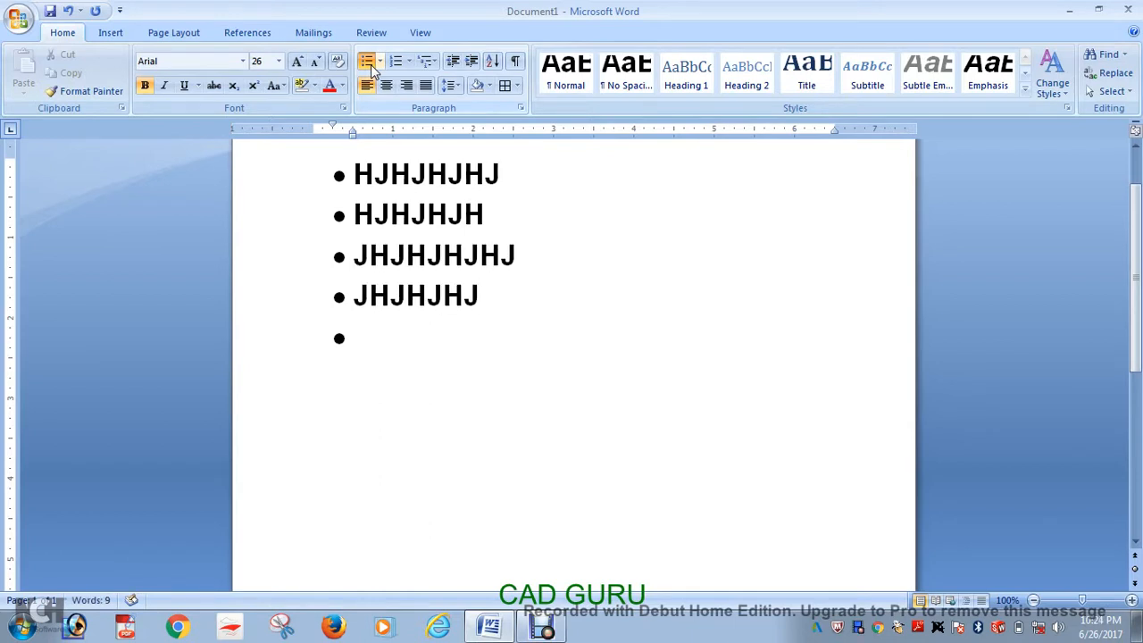
text(JKJKJ)
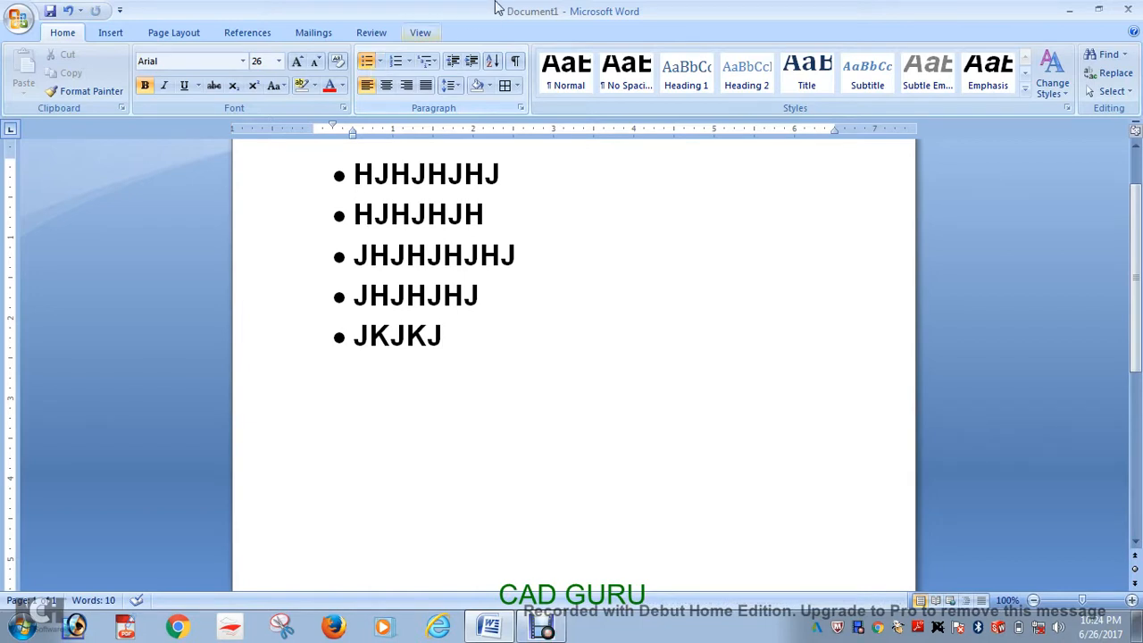
Define a new bullet for the list from the hollow rectangle symbol, Symbol font character code 255.
click(380, 62)
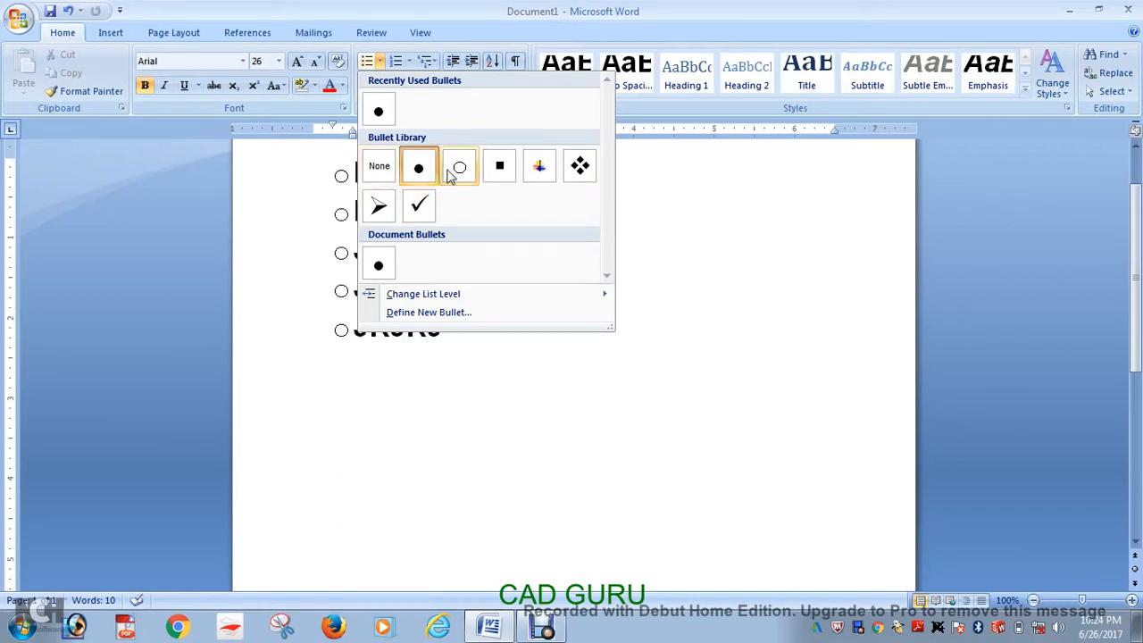
click(446, 317)
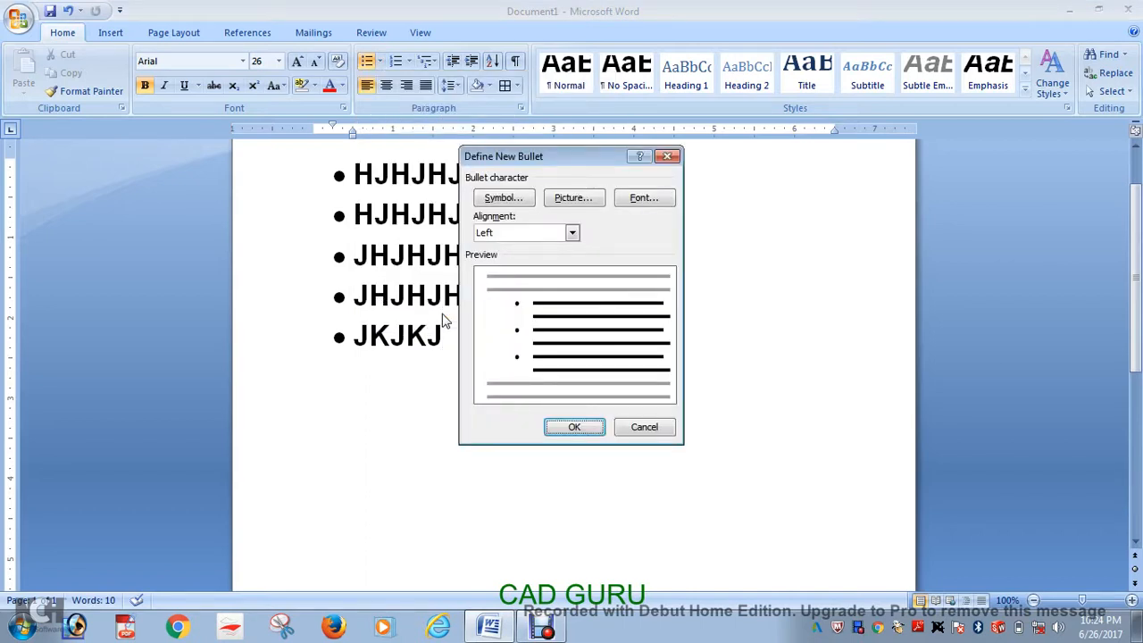
click(497, 198)
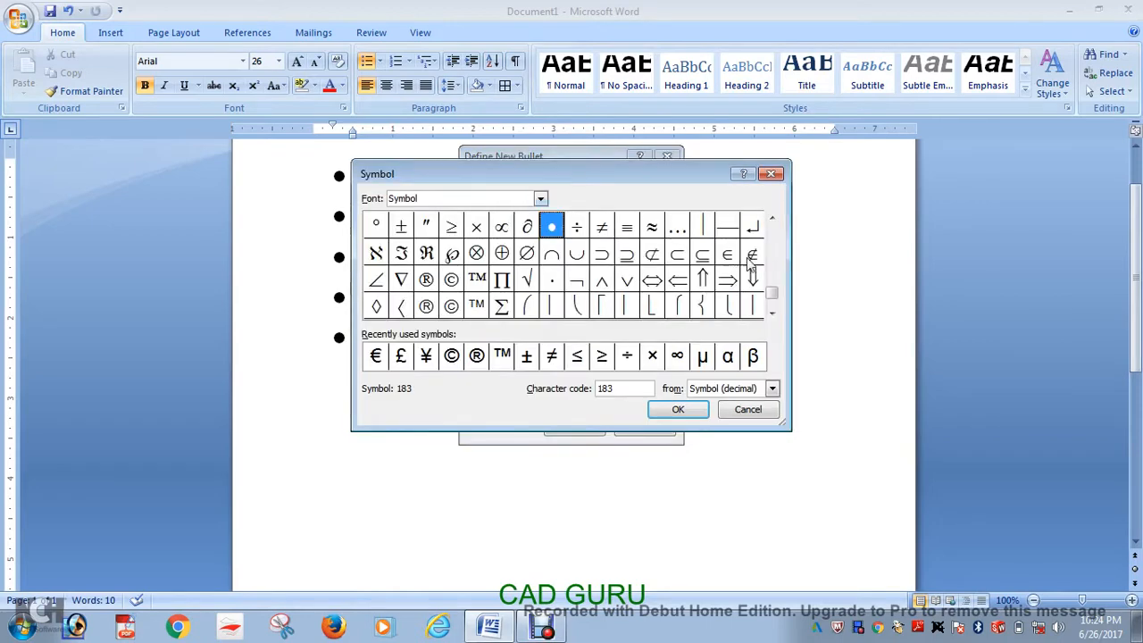
drag(773, 295, 773, 319)
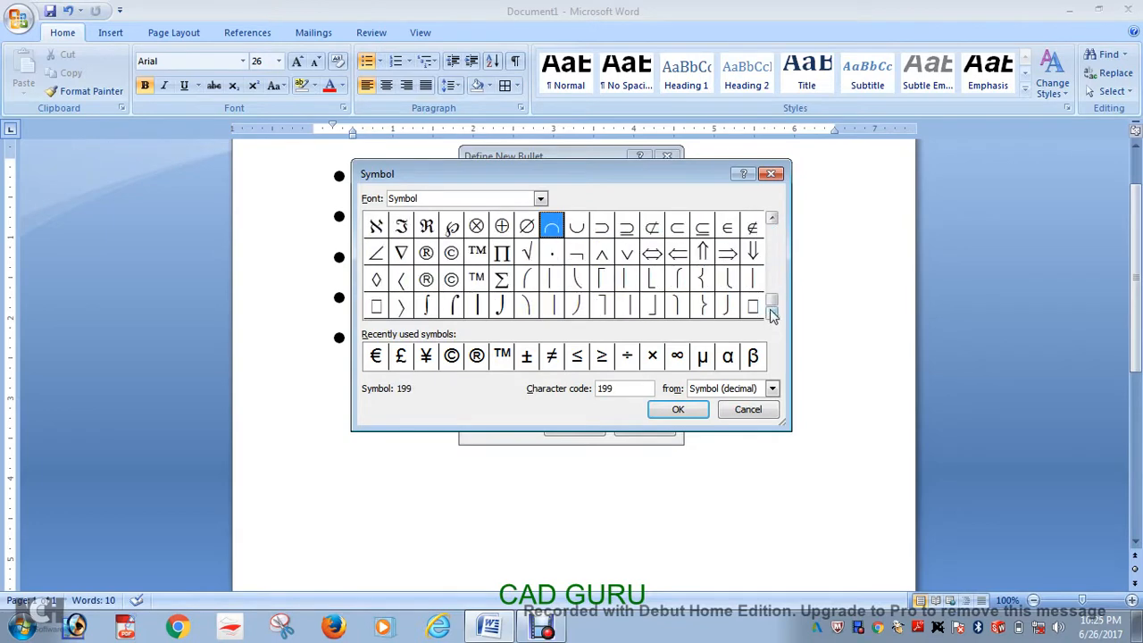
click(753, 357)
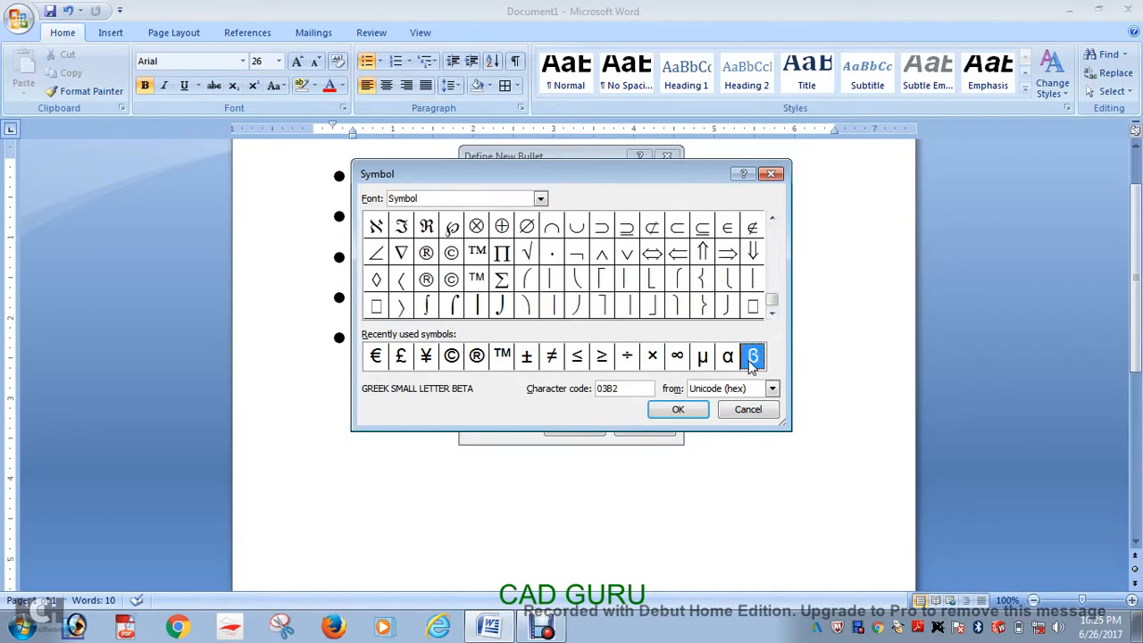
click(752, 307)
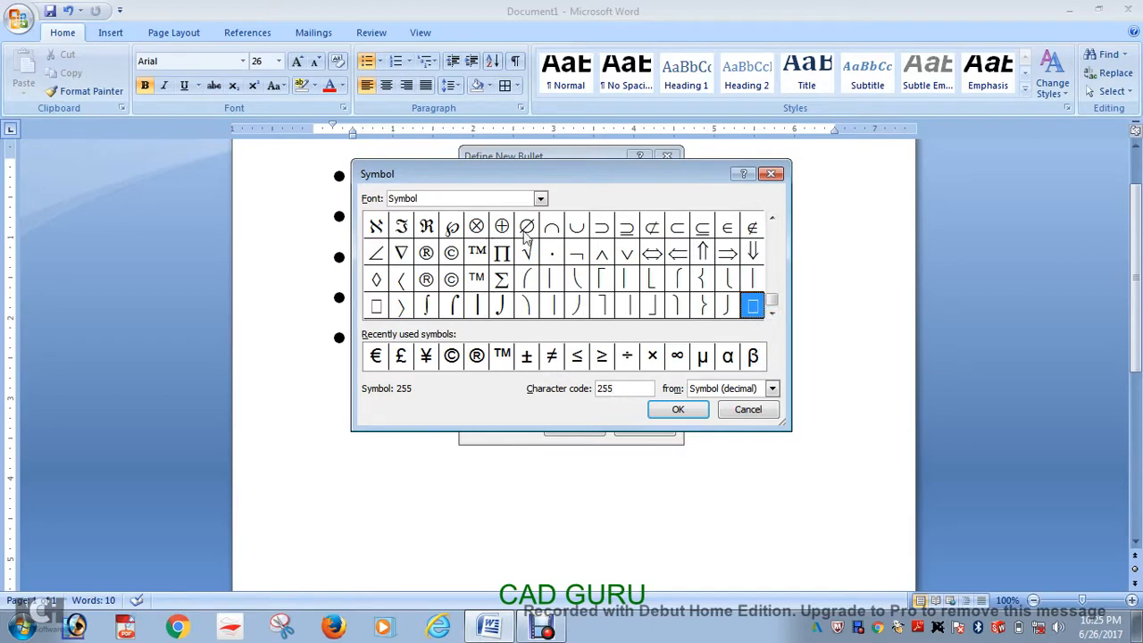
click(680, 409)
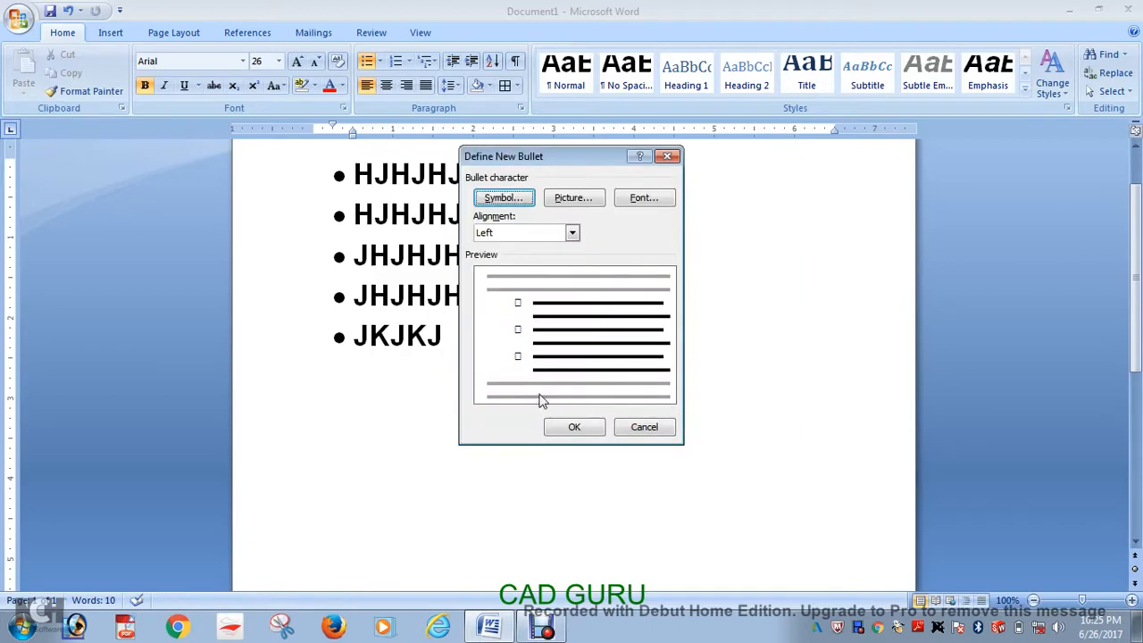
click(576, 427)
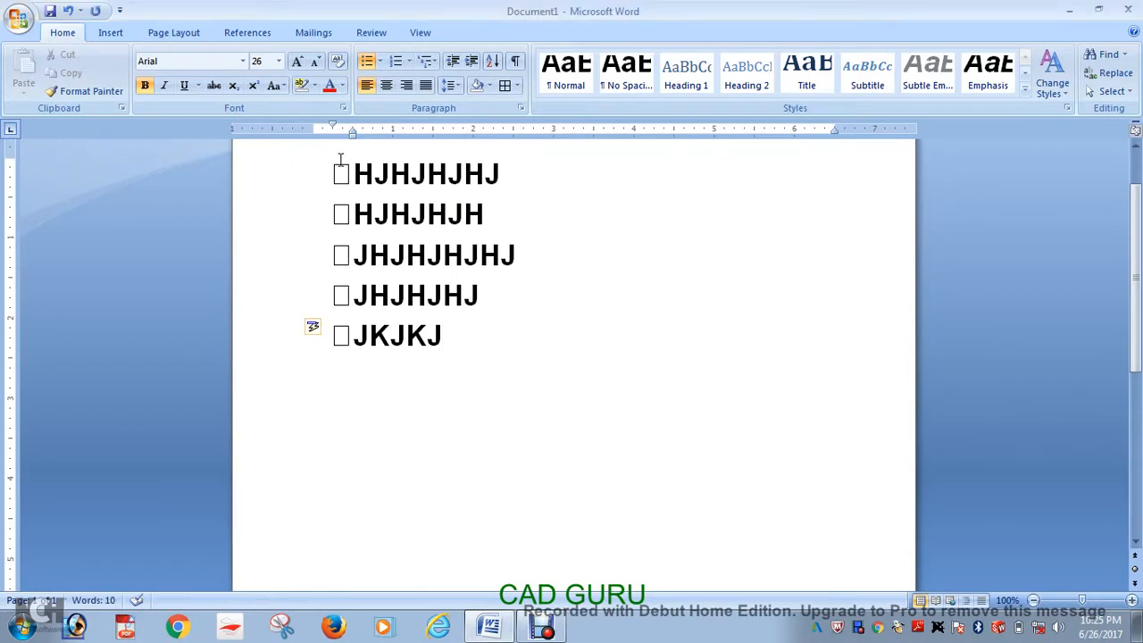
Define a new picture bullet for the list from the large dark blue square near the end of the picture collection.
click(380, 60)
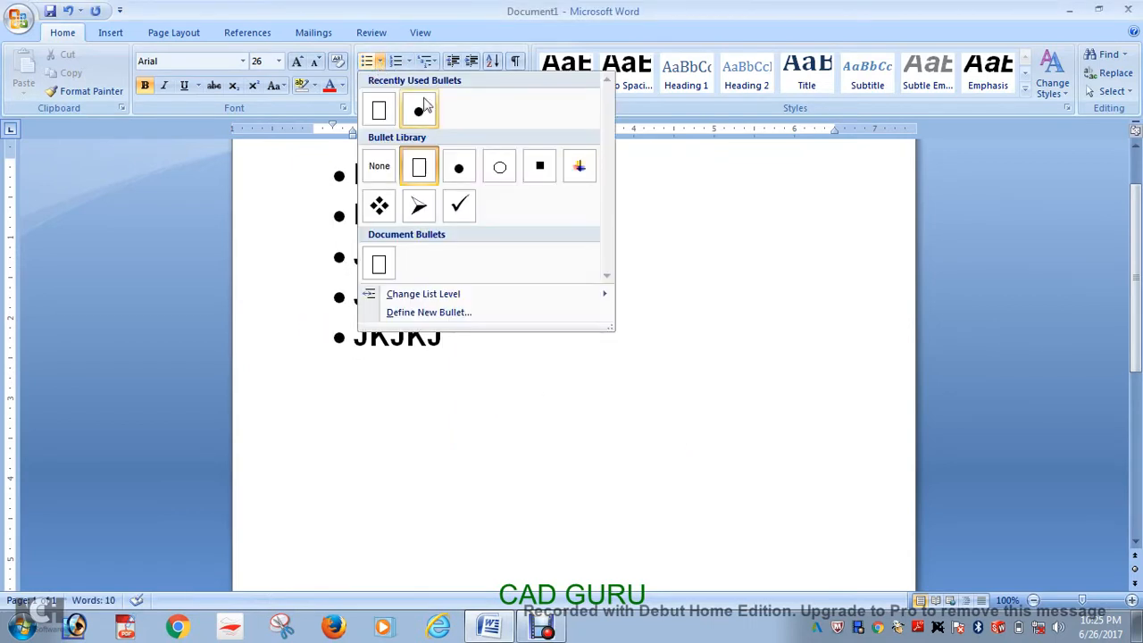
click(482, 314)
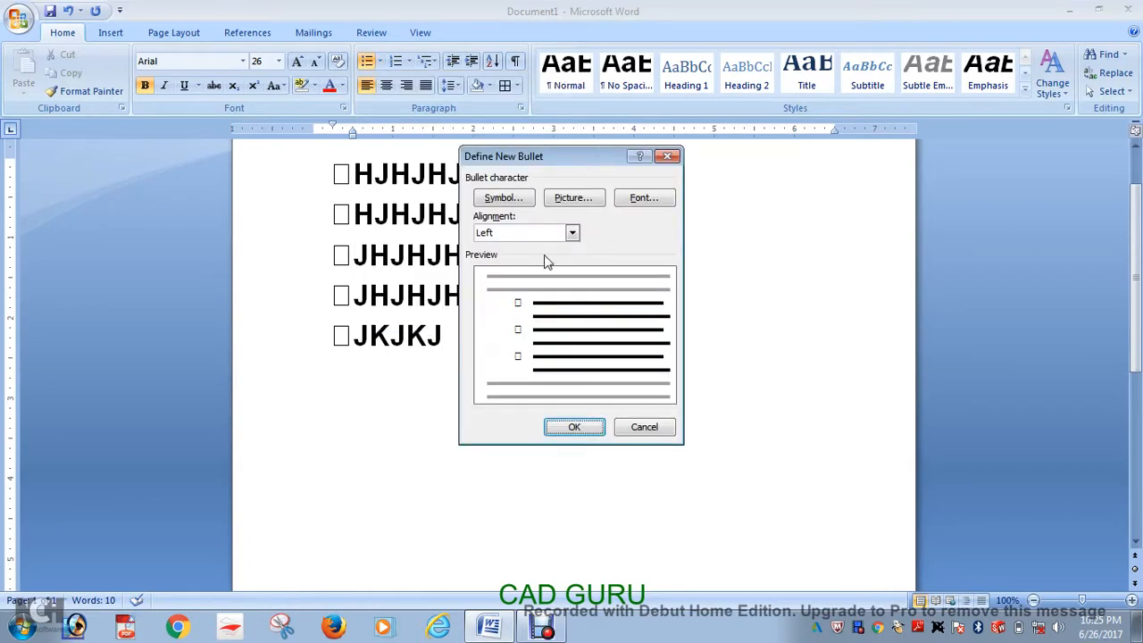
click(500, 197)
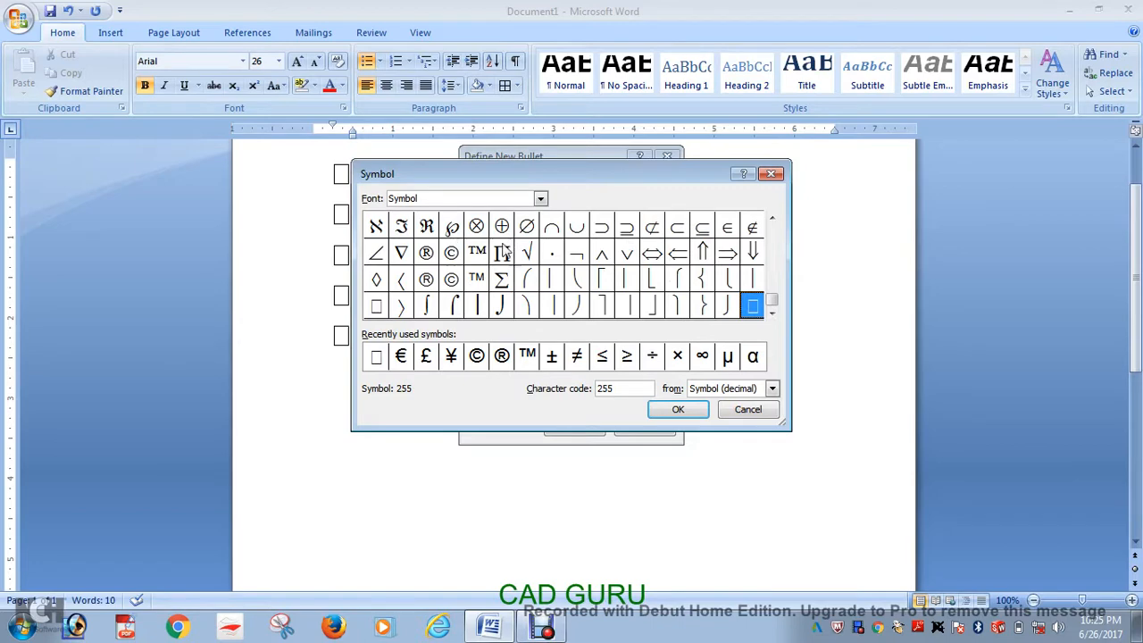
click(750, 413)
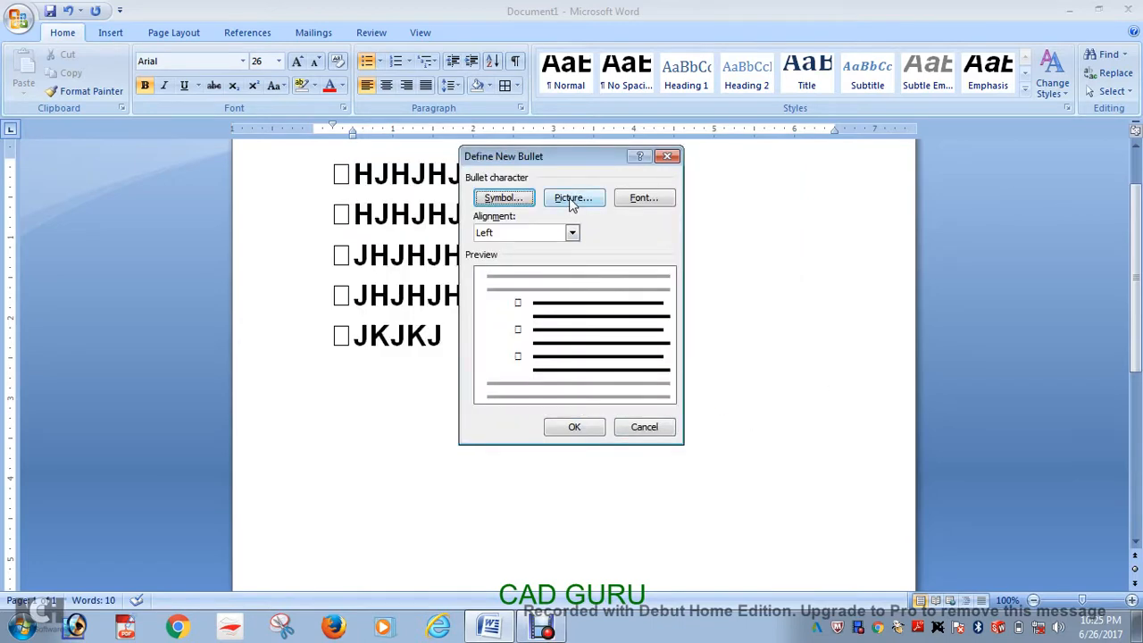
click(572, 200)
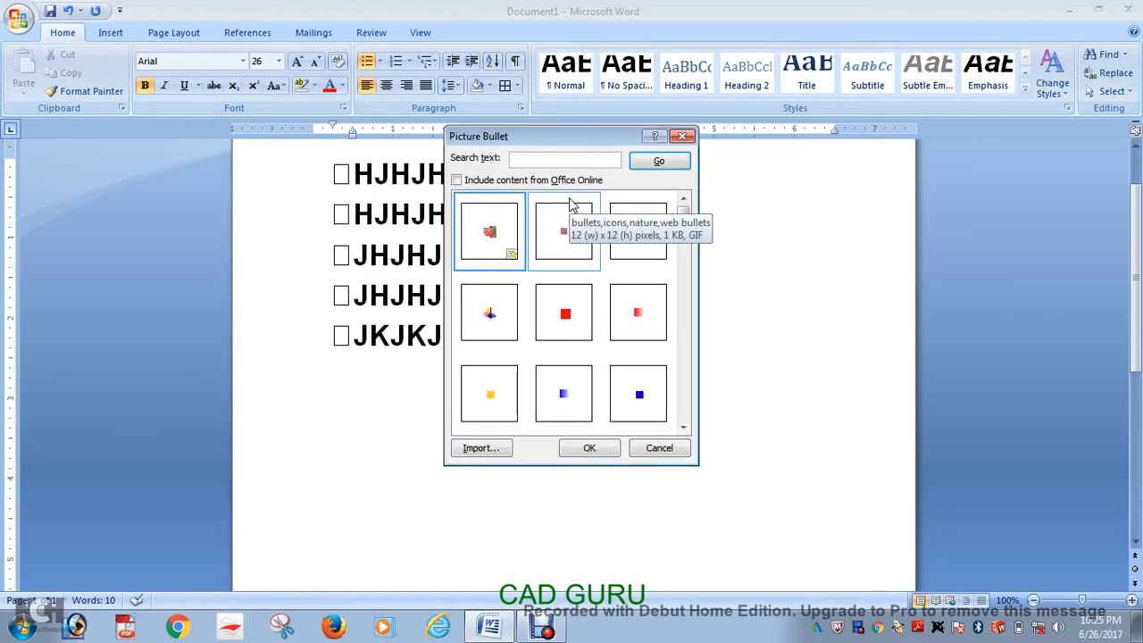
drag(684, 209, 704, 419)
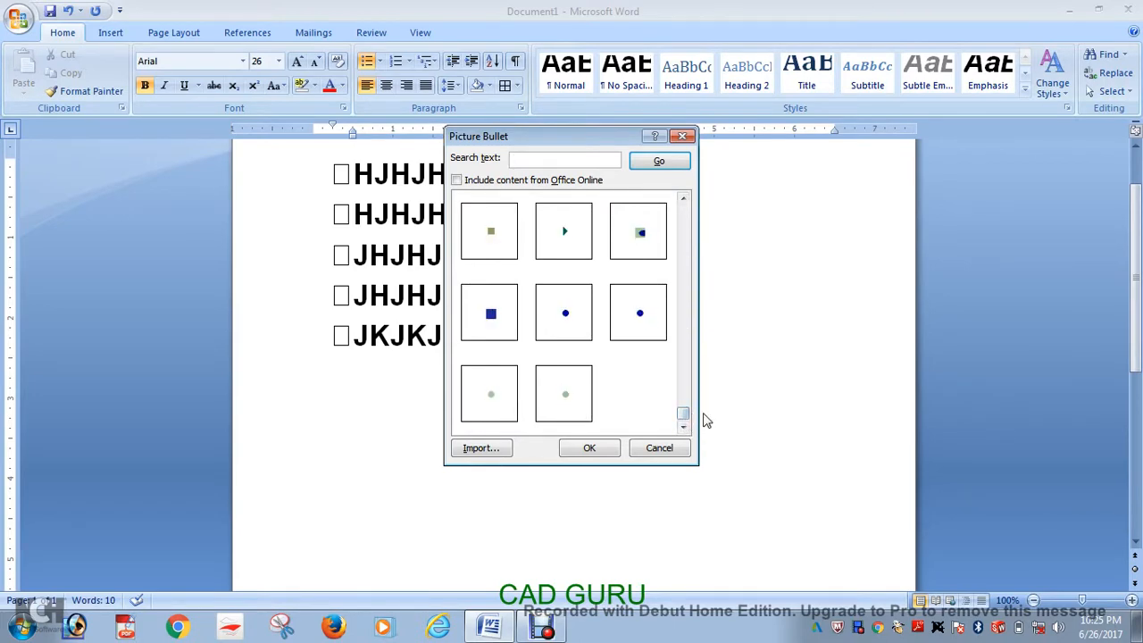
click(500, 333)
click(590, 449)
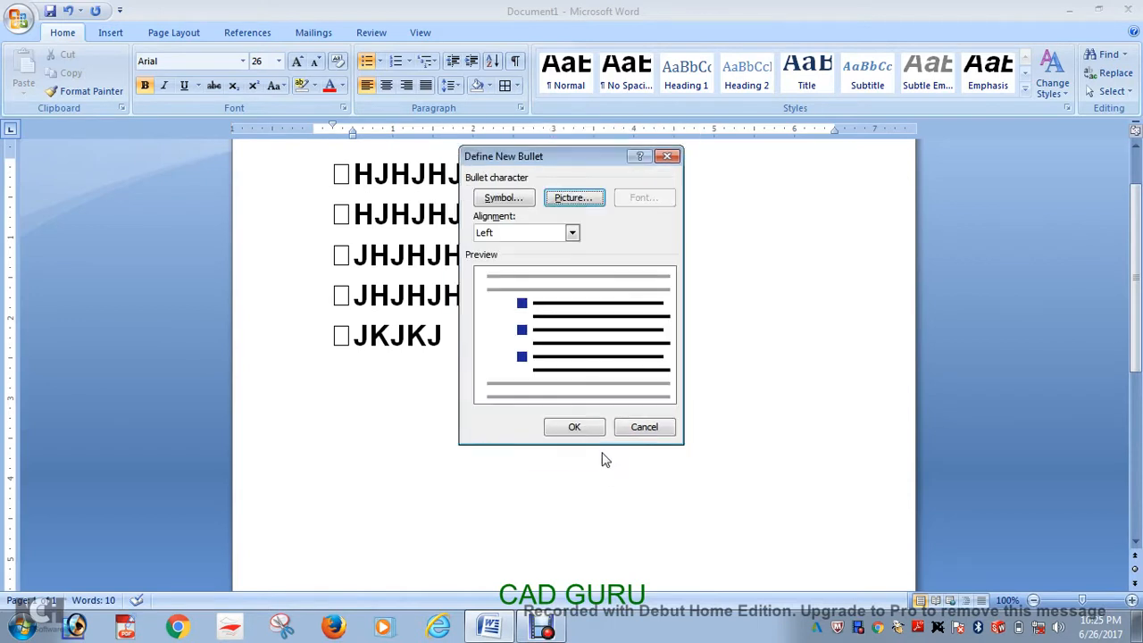
click(584, 429)
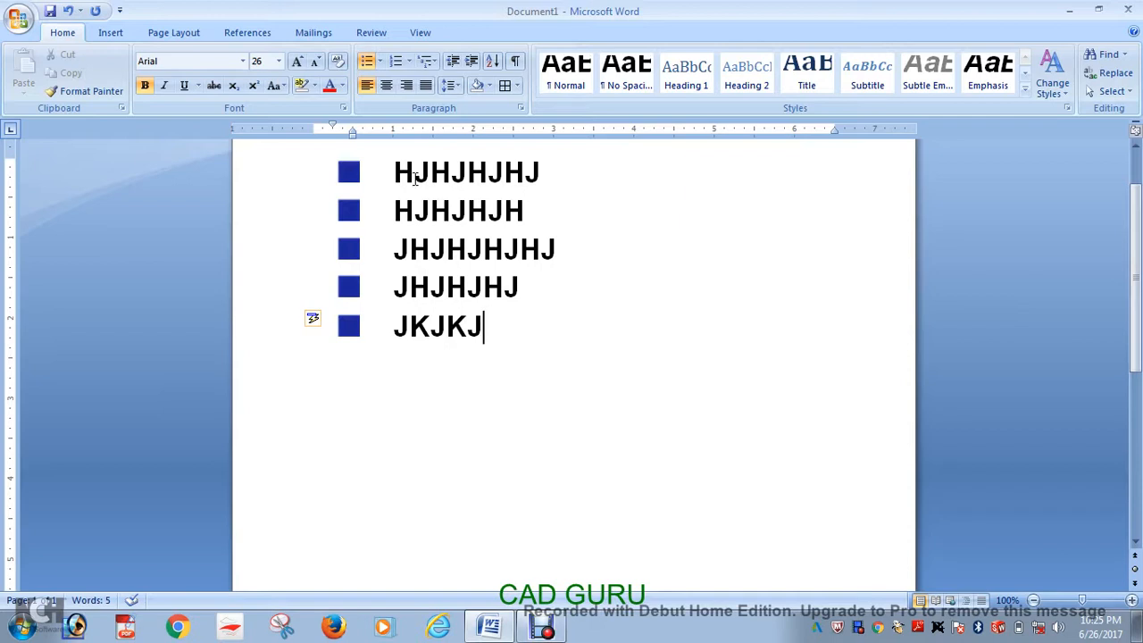
Define a new picture bullet for the list by importing Penguins.jpg from the Sample Pictures folder.
click(379, 63)
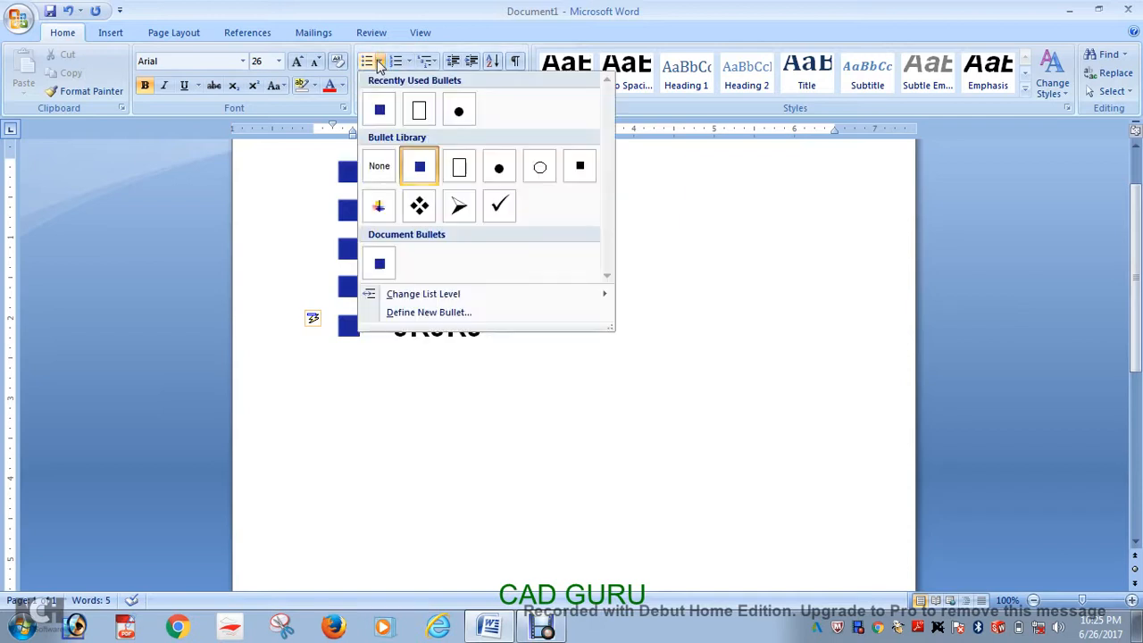
click(481, 314)
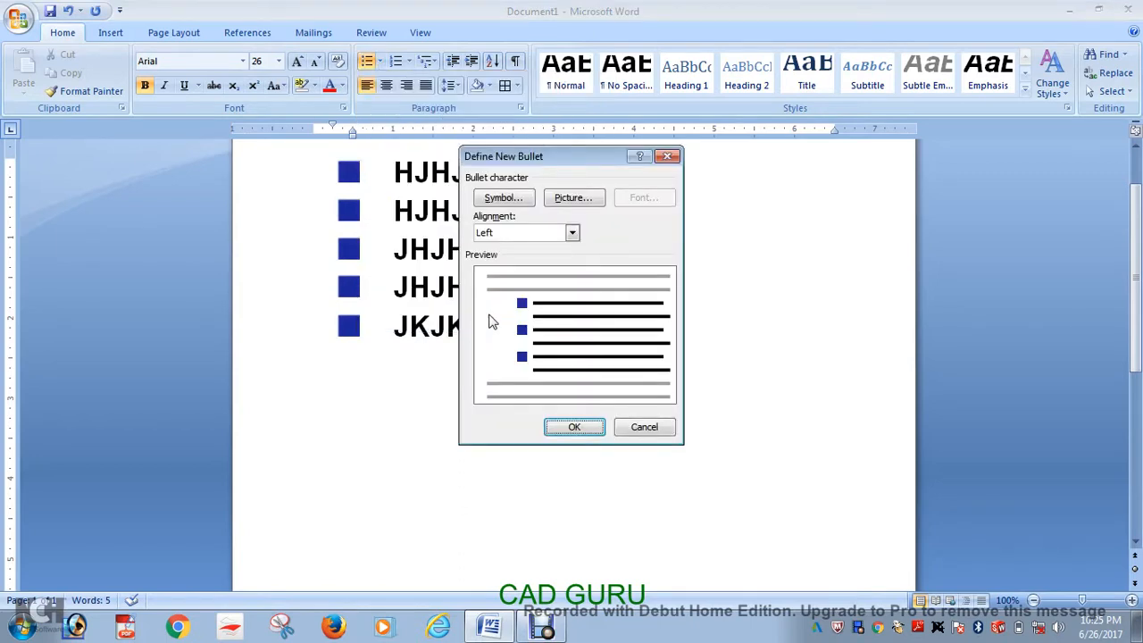
click(563, 202)
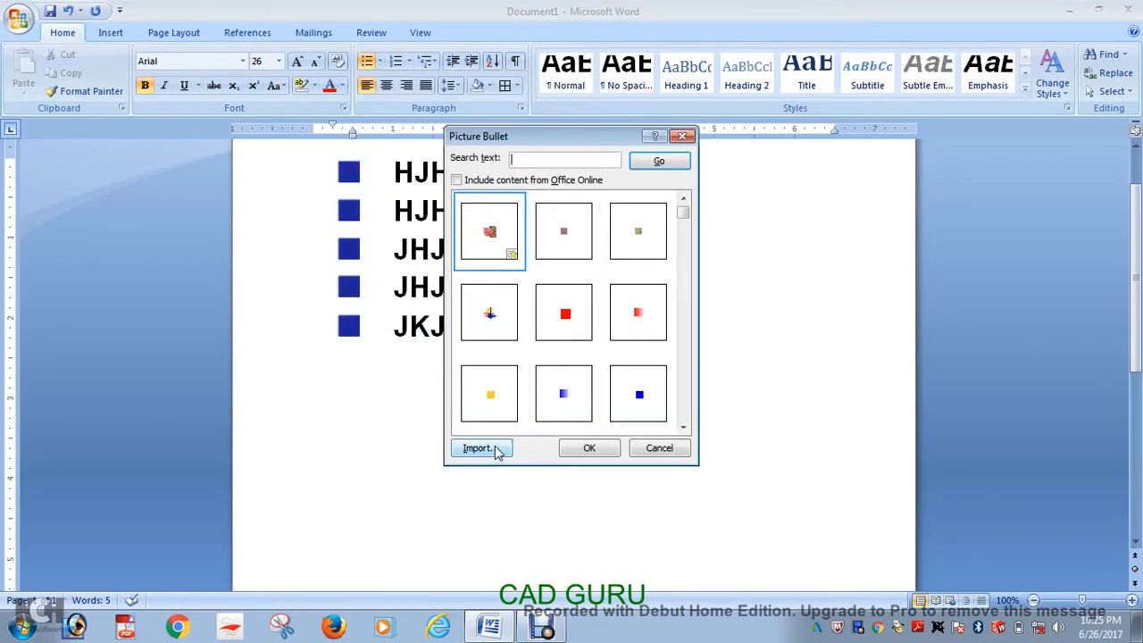
click(498, 451)
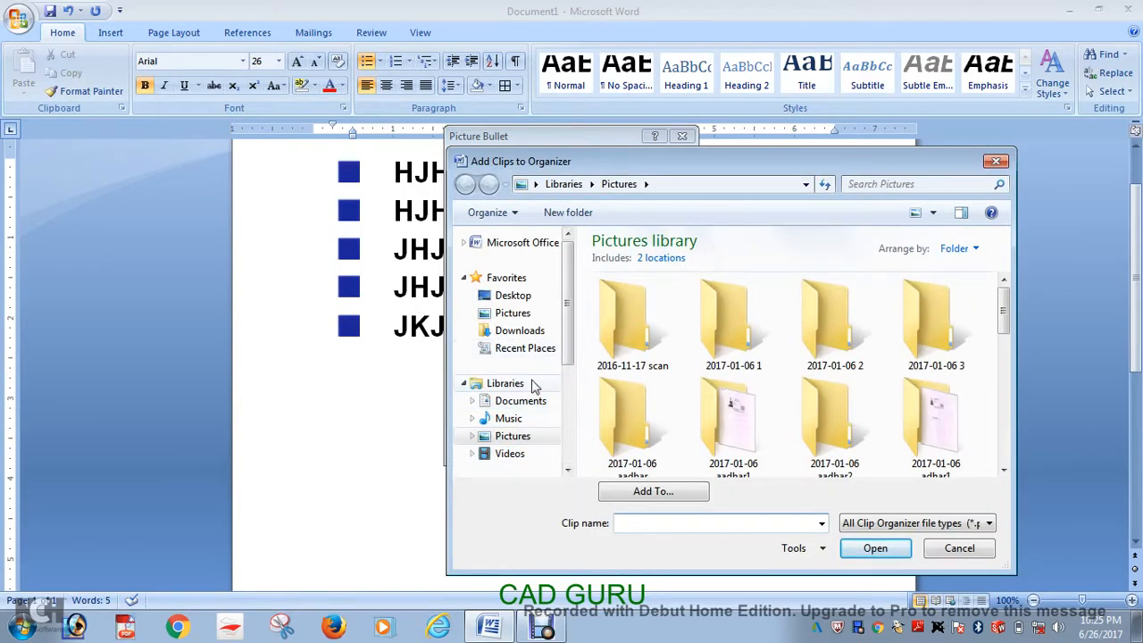
click(527, 443)
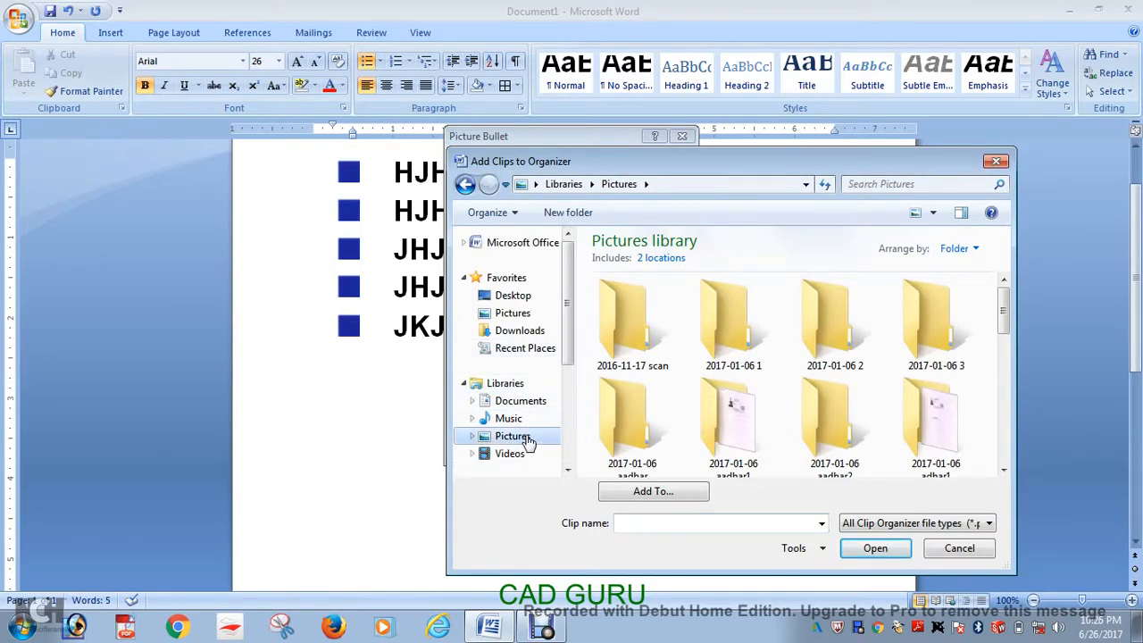
drag(998, 320, 1004, 435)
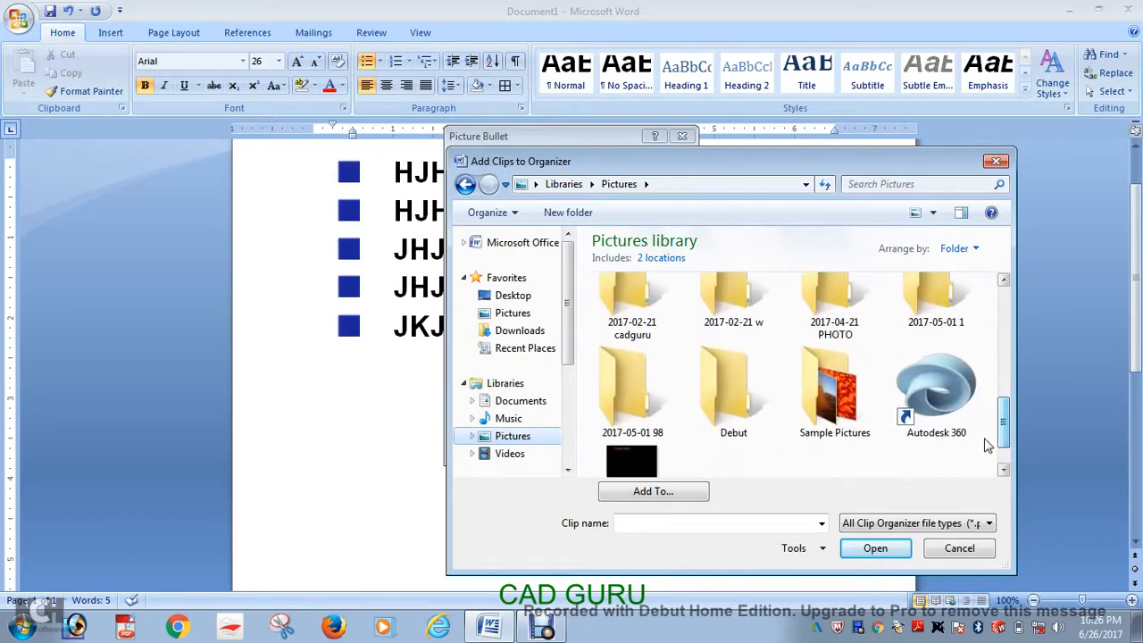
click(875, 548)
click(840, 402)
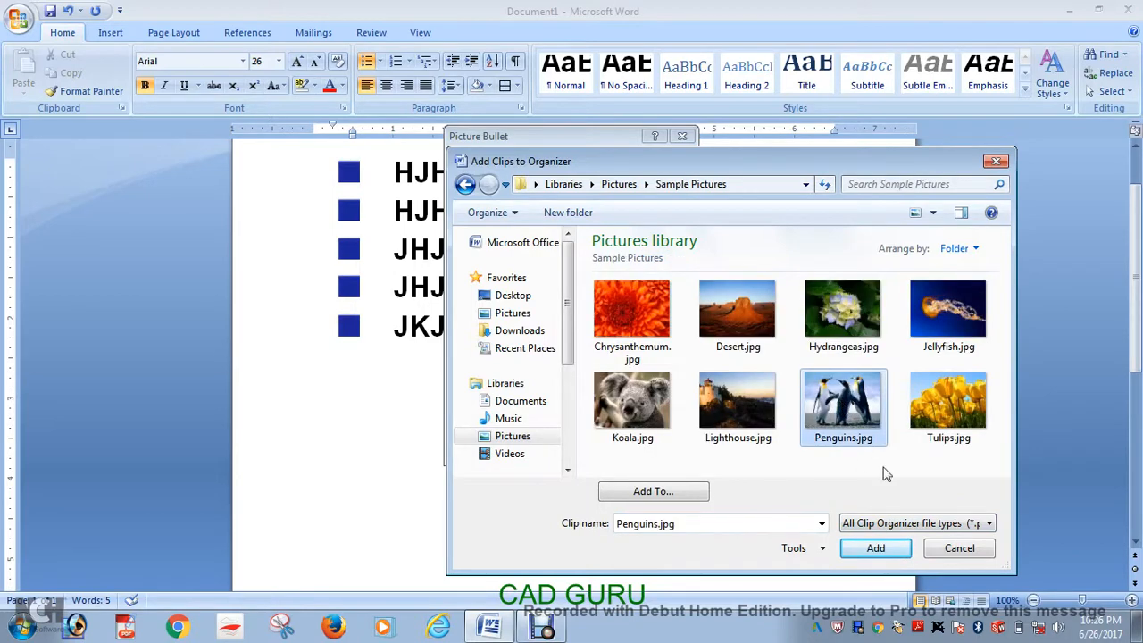
click(874, 548)
click(580, 449)
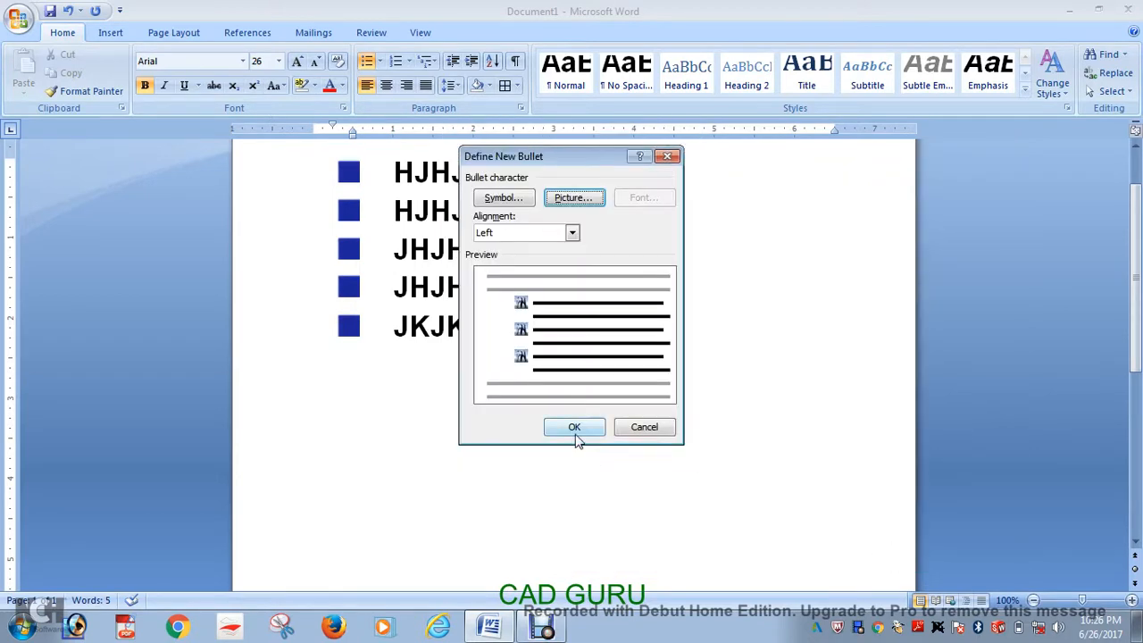
click(574, 428)
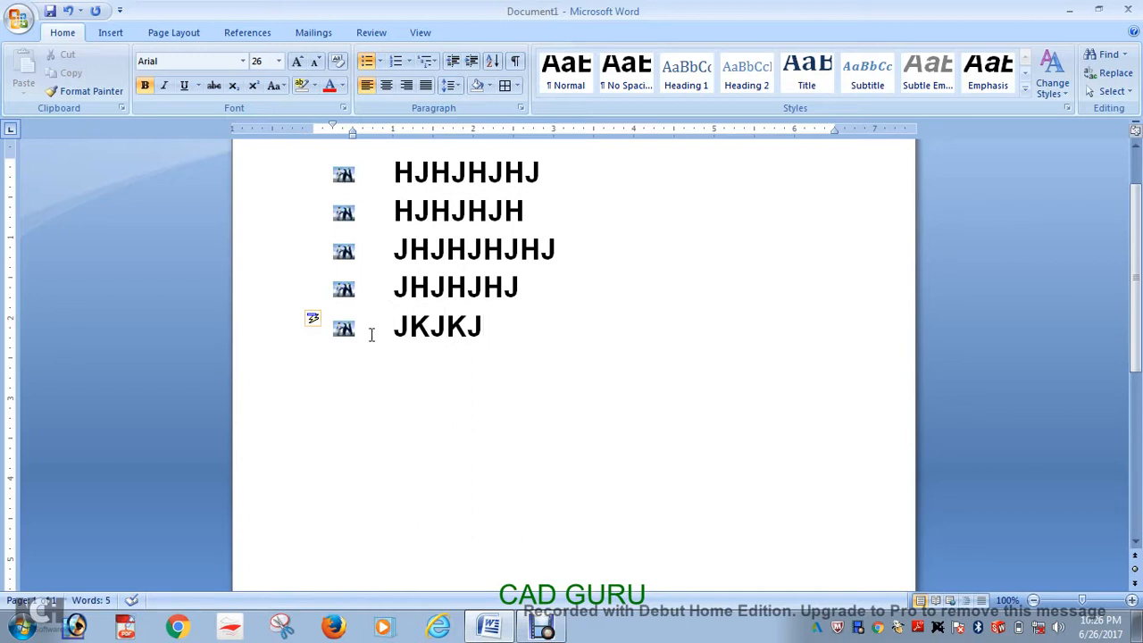
Begin defining another new bullet and choose the Π symbol, Symbol font character code 213, as its character.
click(380, 62)
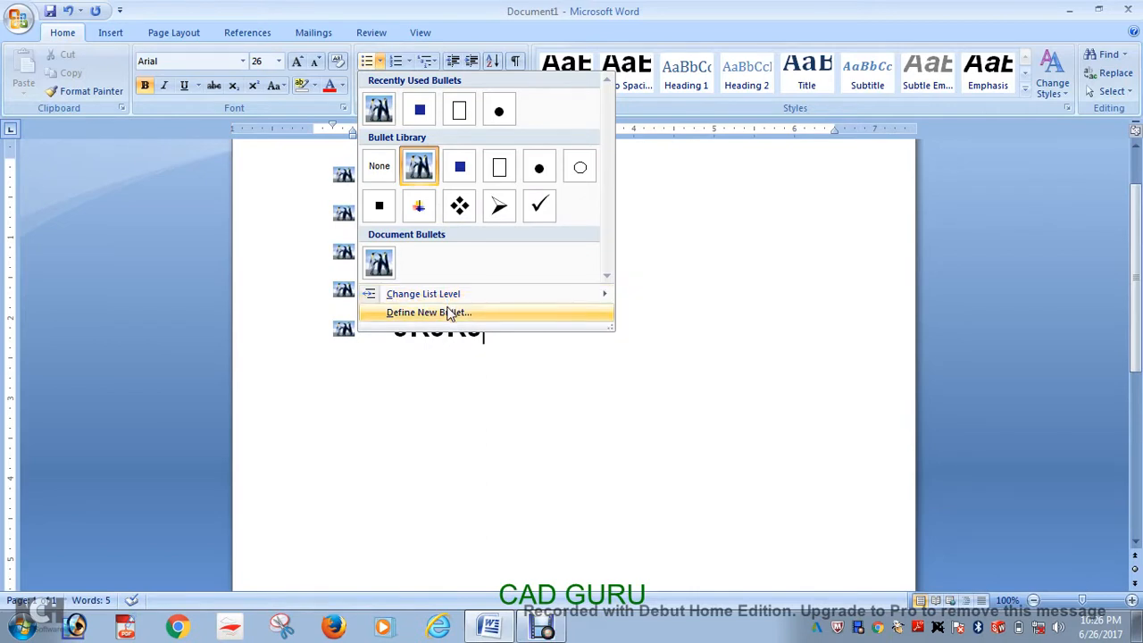
click(451, 313)
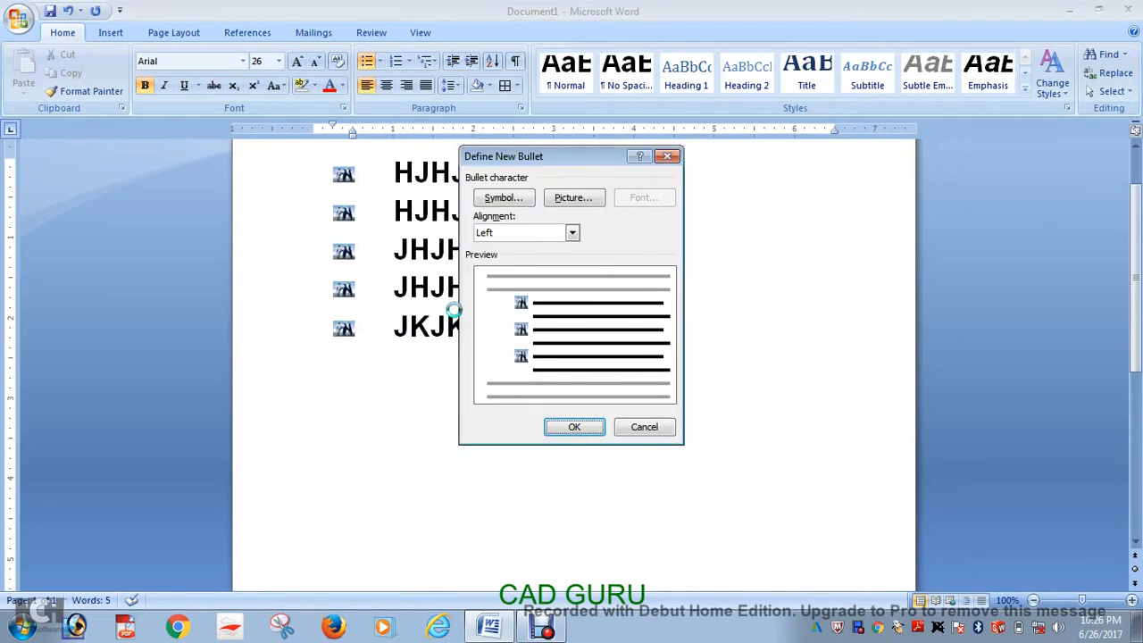
click(564, 198)
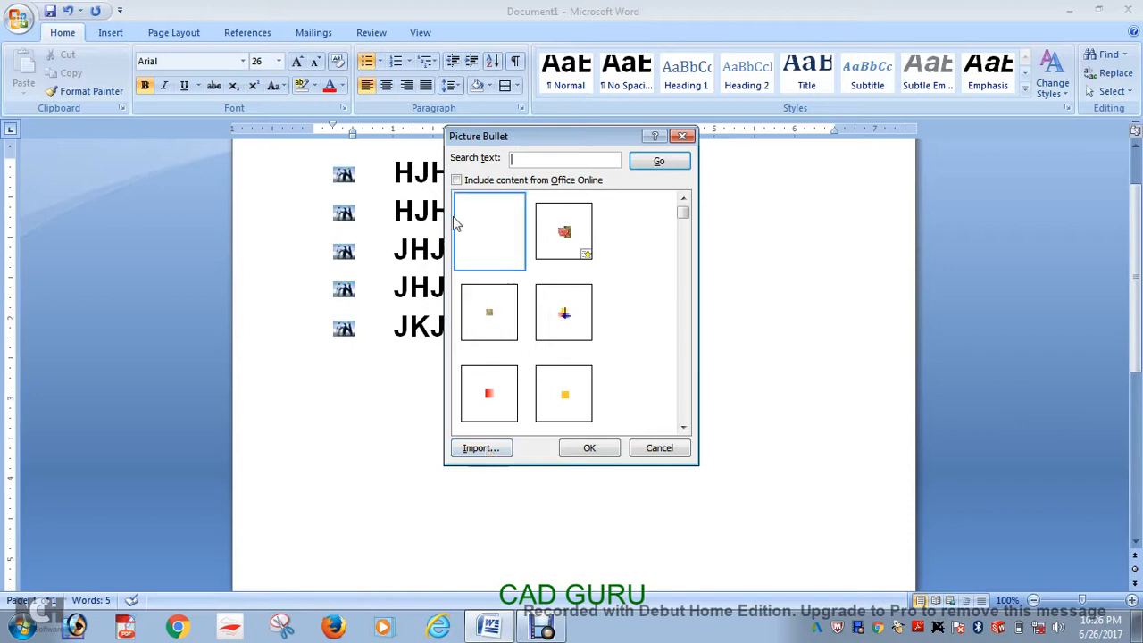
click(679, 140)
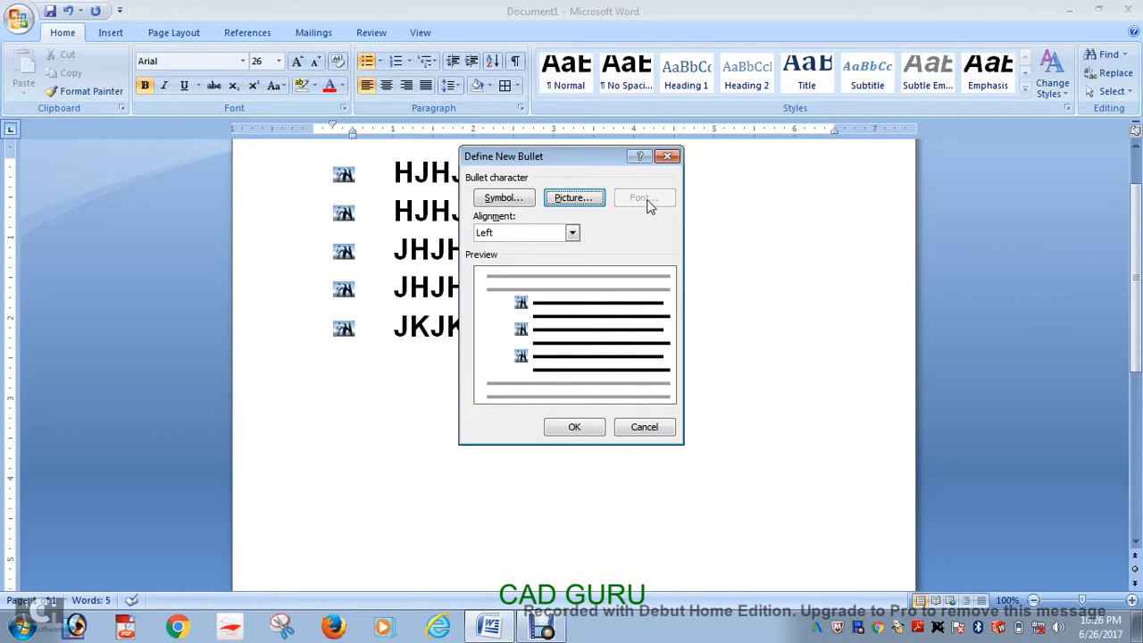
click(515, 205)
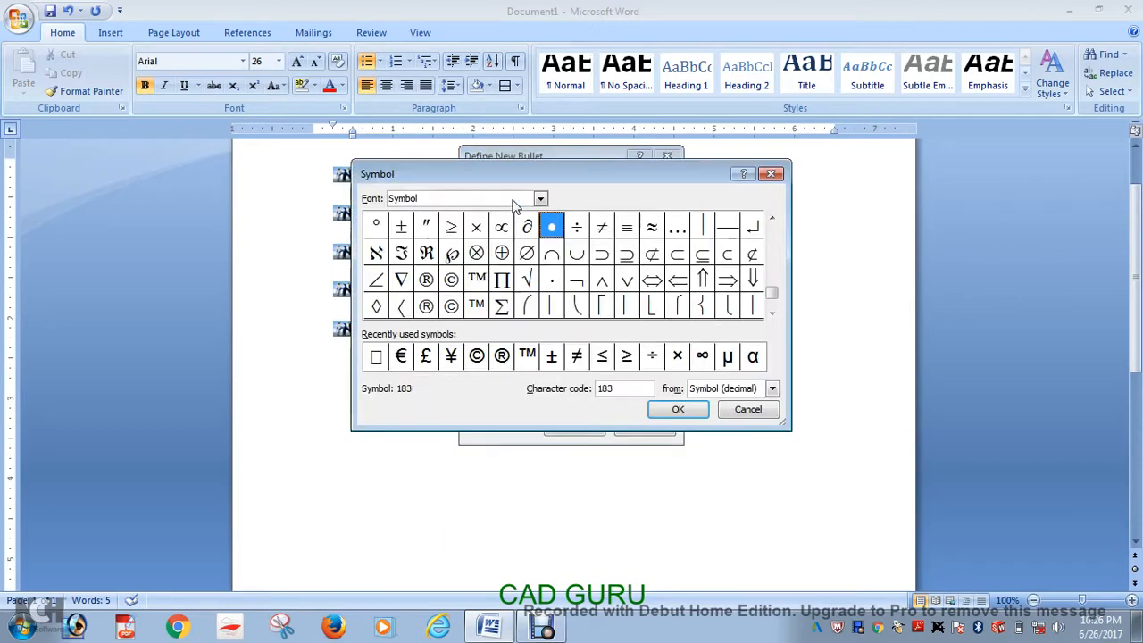
click(506, 288)
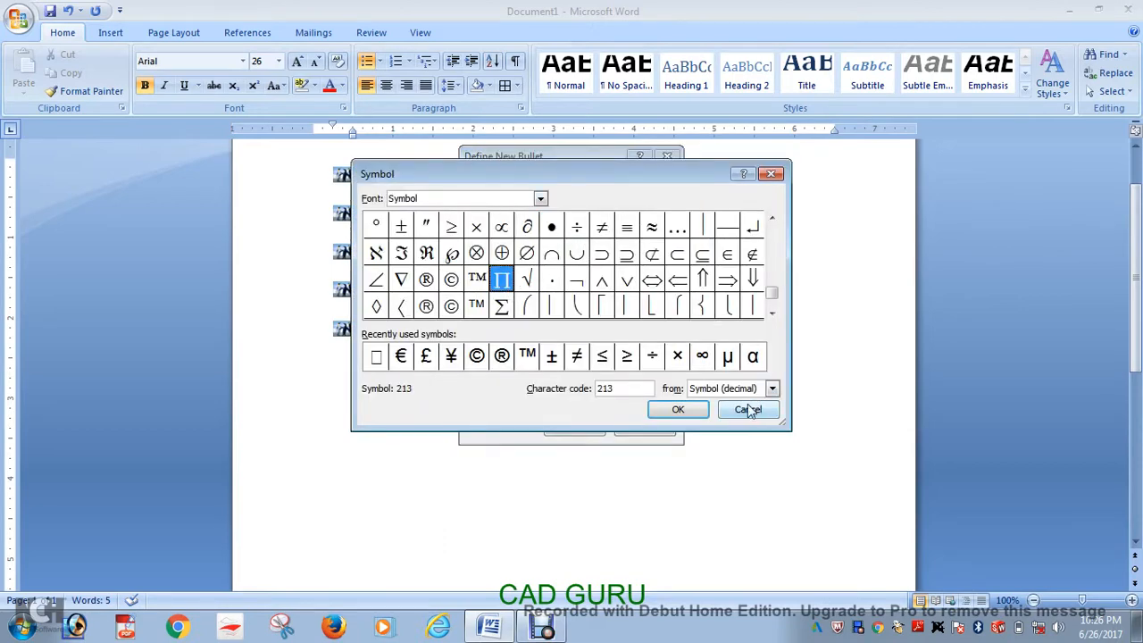
click(689, 411)
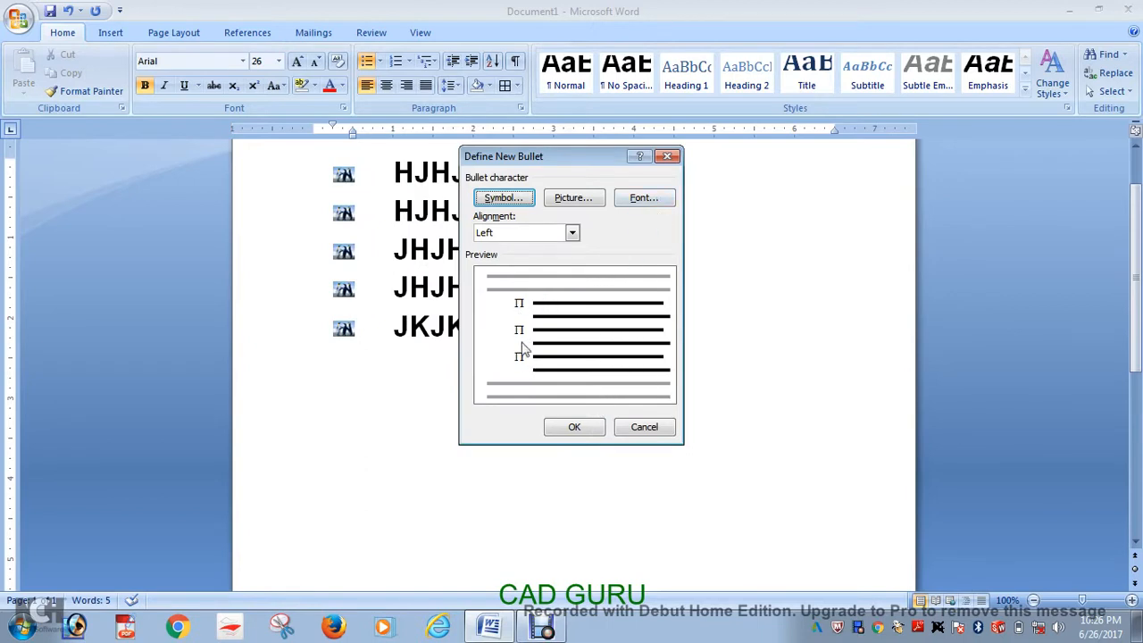
Format the Π bullet character in the Symbol font as Bold Italic, size 22.
click(655, 203)
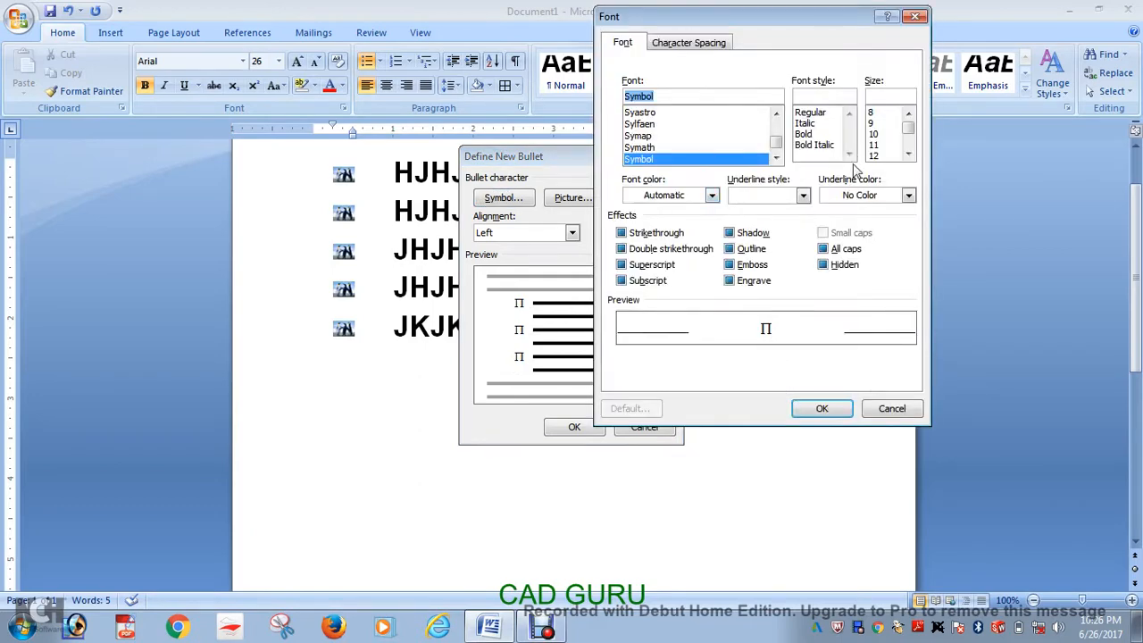
click(825, 116)
click(804, 124)
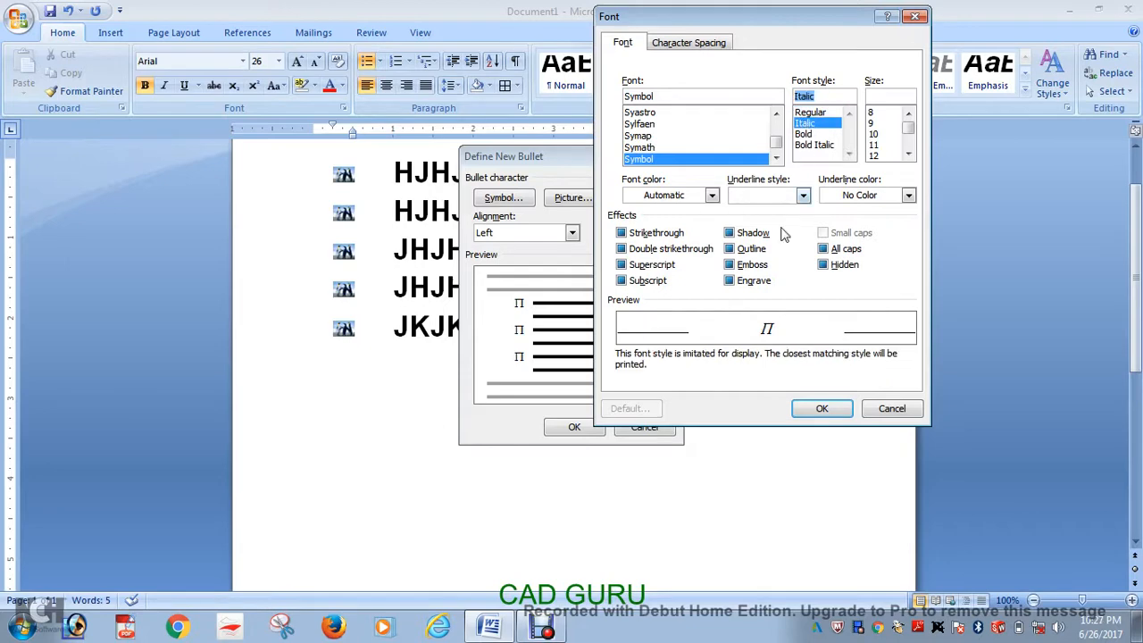
click(808, 136)
click(809, 144)
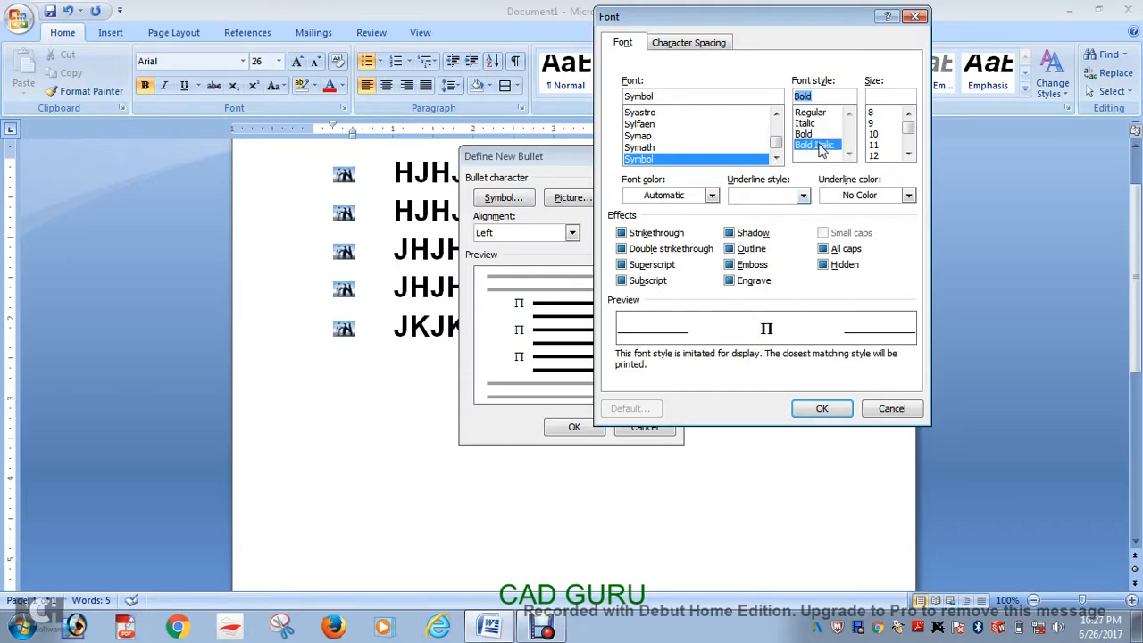
click(883, 156)
click(908, 154)
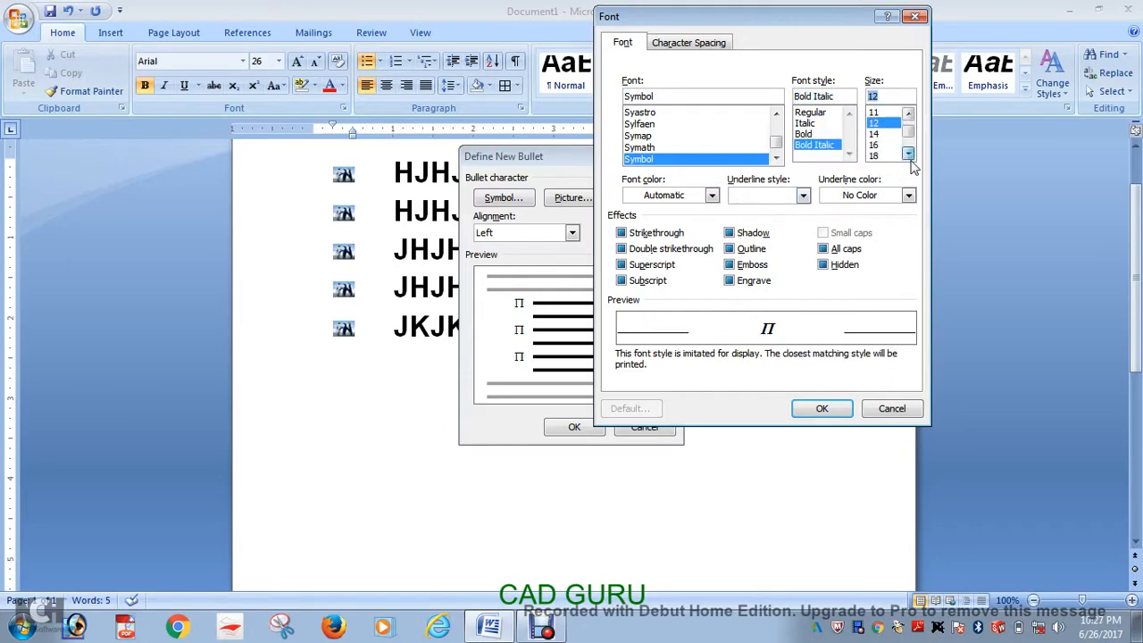
click(907, 155)
click(908, 155)
click(908, 154)
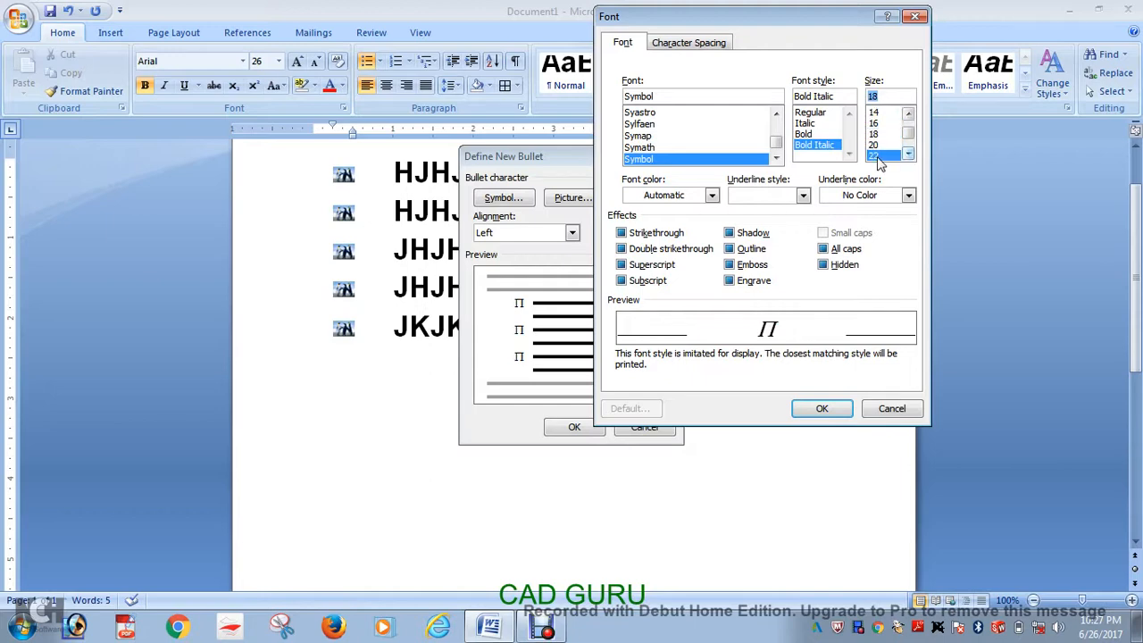
click(908, 154)
Give the Π bullet character double strikethrough and outline effects and apply the new bullet to the list.
click(627, 233)
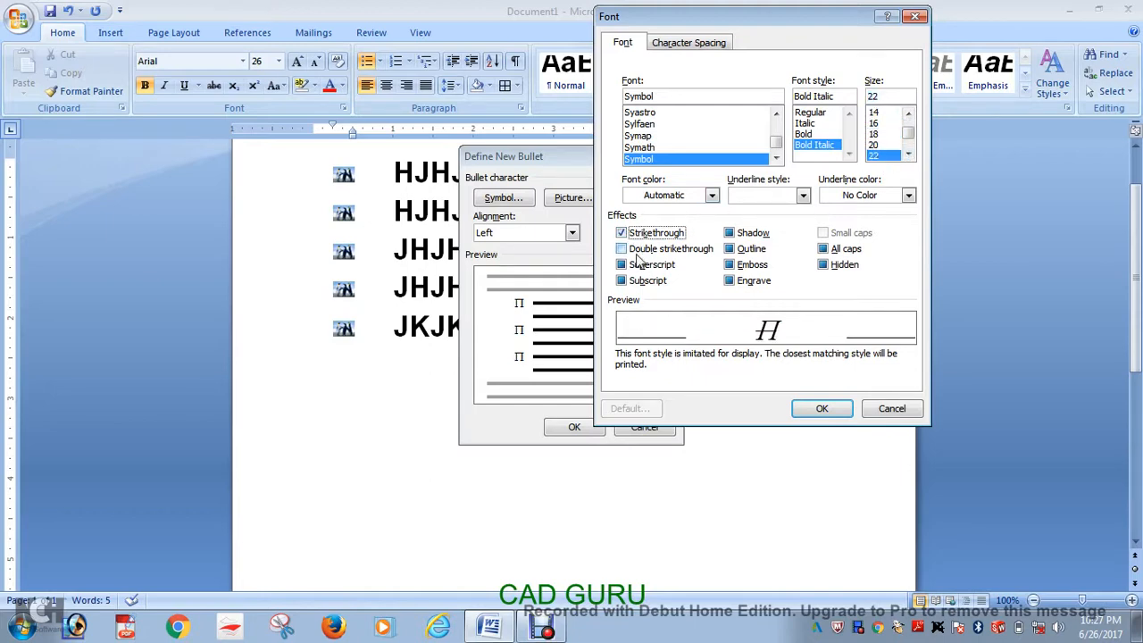
click(627, 250)
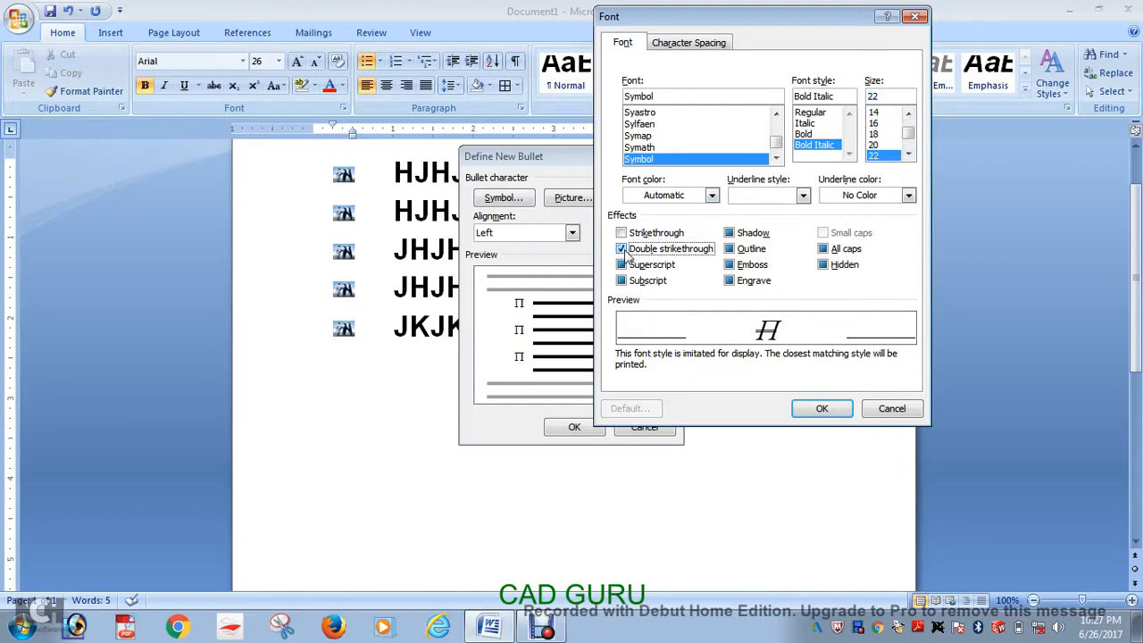
click(734, 234)
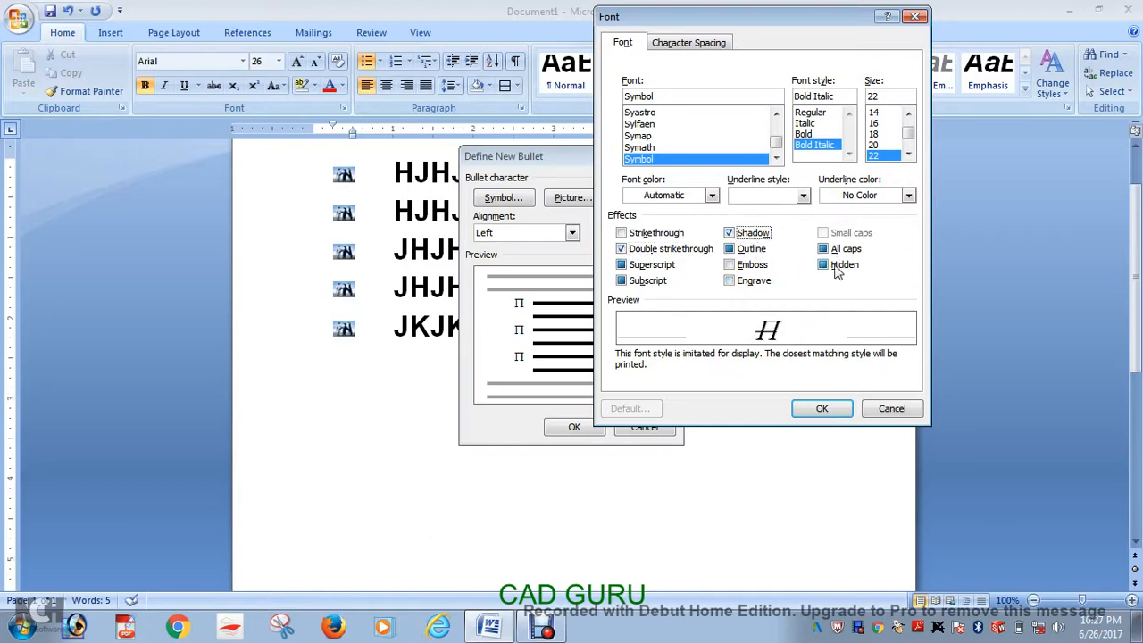
click(731, 249)
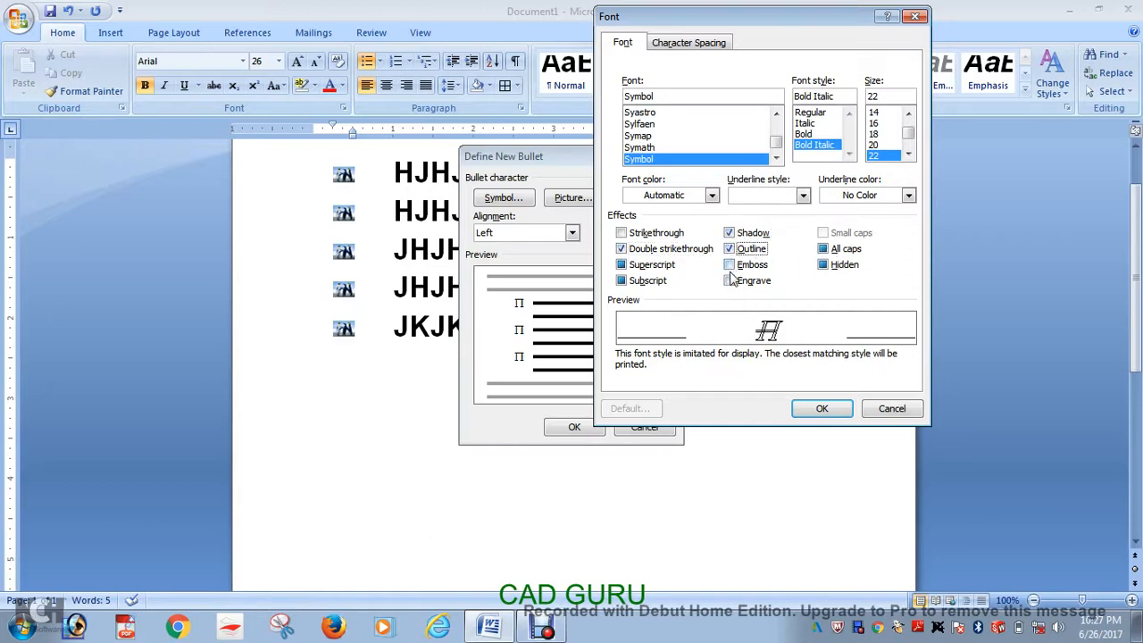
click(730, 265)
click(730, 281)
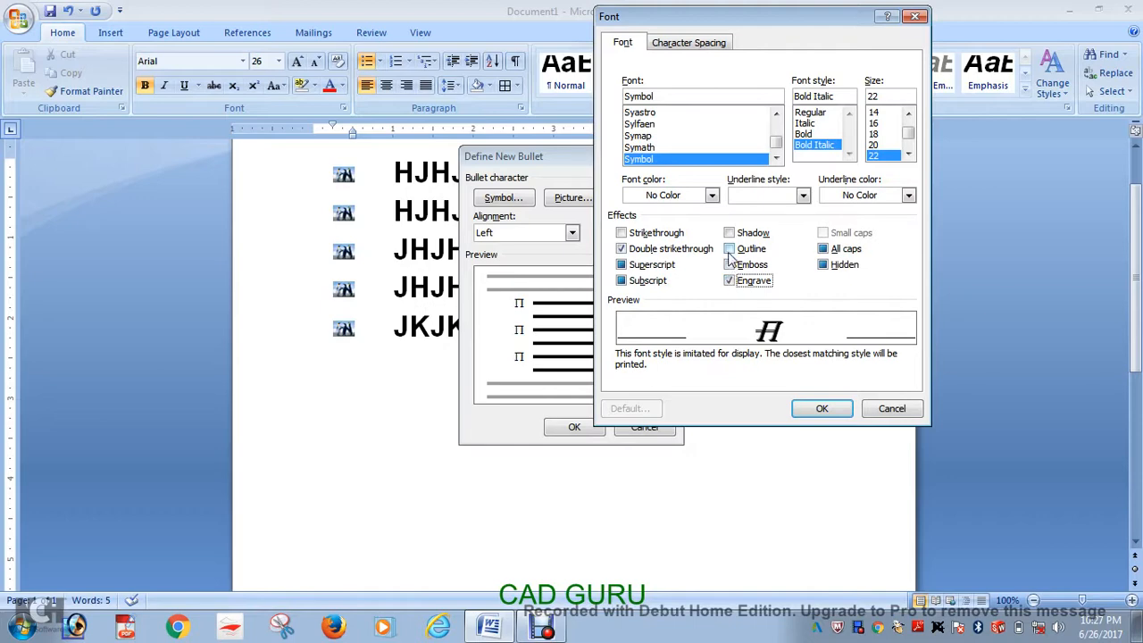
click(730, 250)
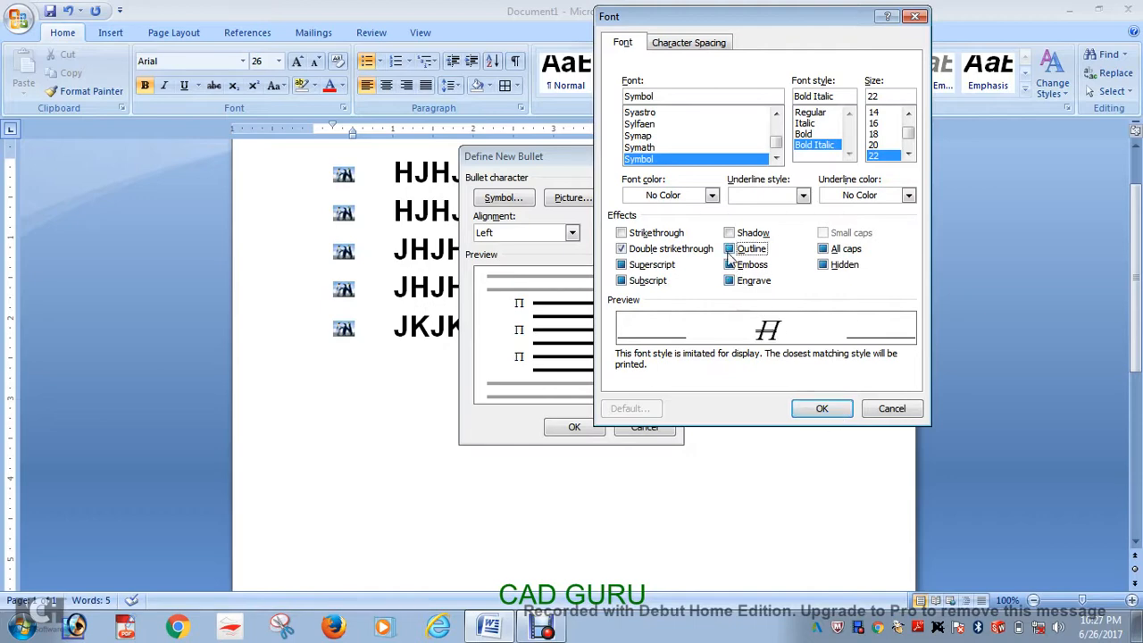
click(730, 249)
click(822, 408)
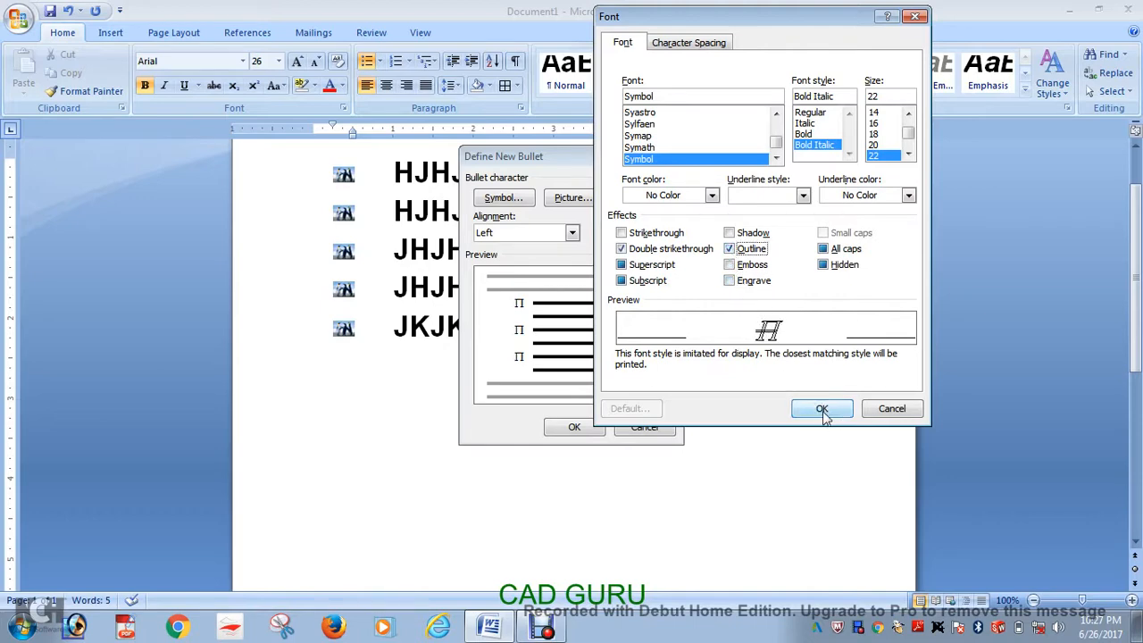
click(574, 427)
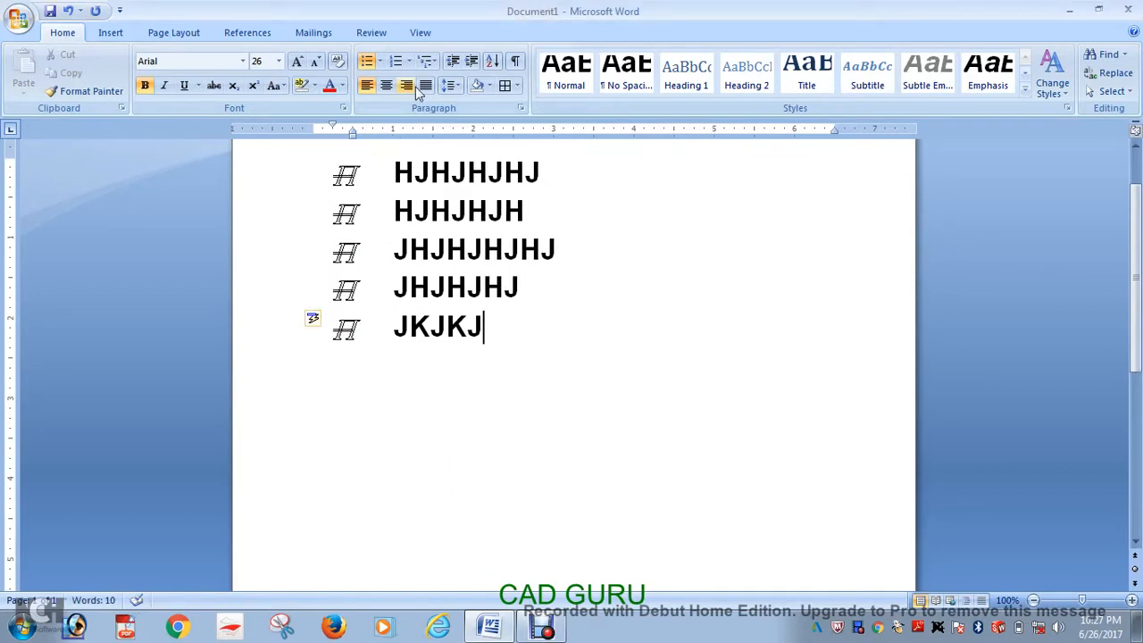
click(379, 62)
click(379, 63)
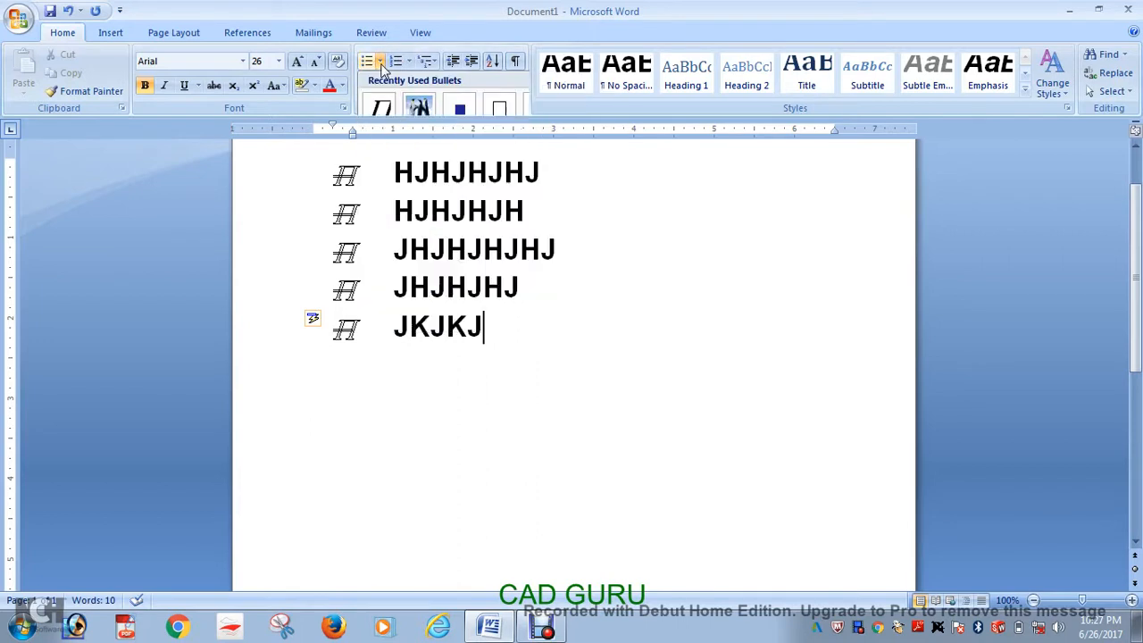
click(344, 108)
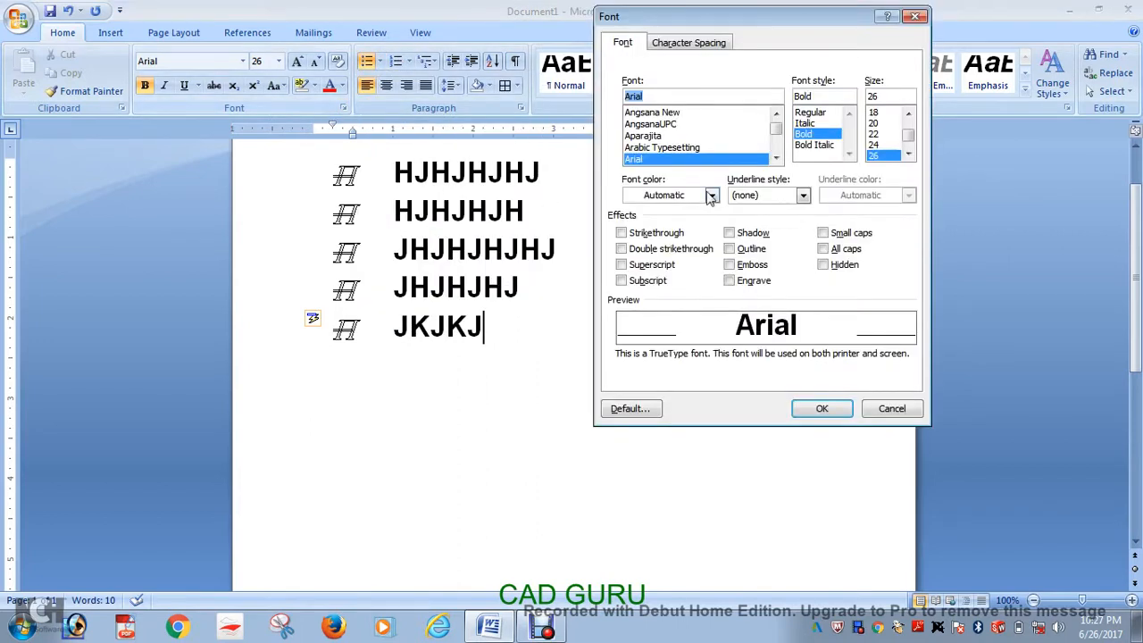
click(915, 16)
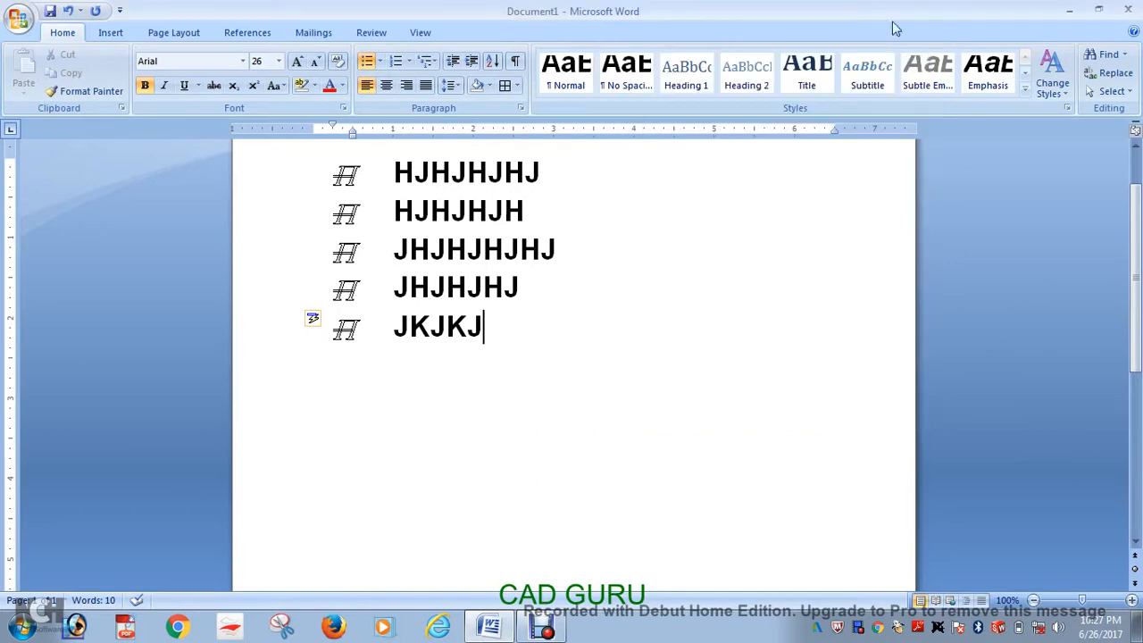
Examine the font settings in the Π bullet's definition and leave without changing them.
click(382, 62)
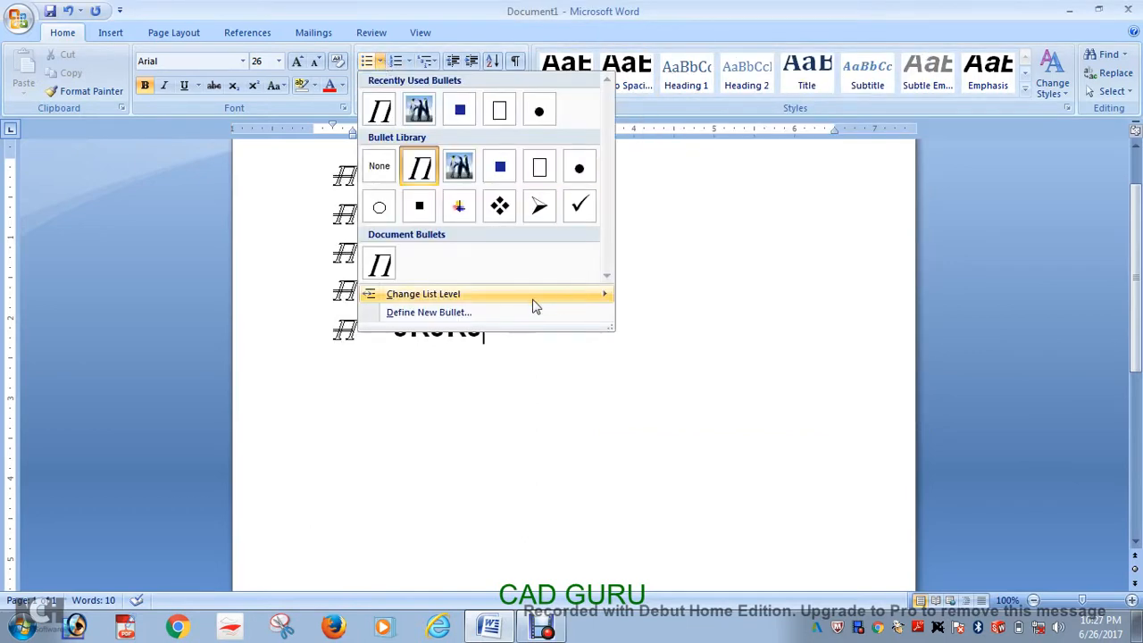
click(498, 314)
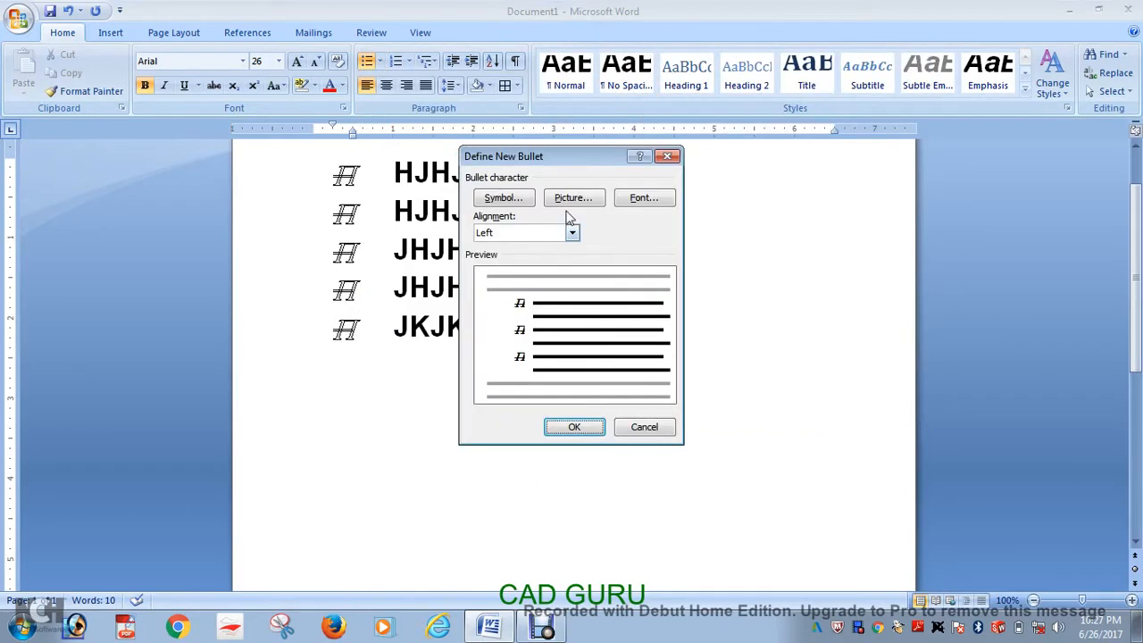
click(644, 198)
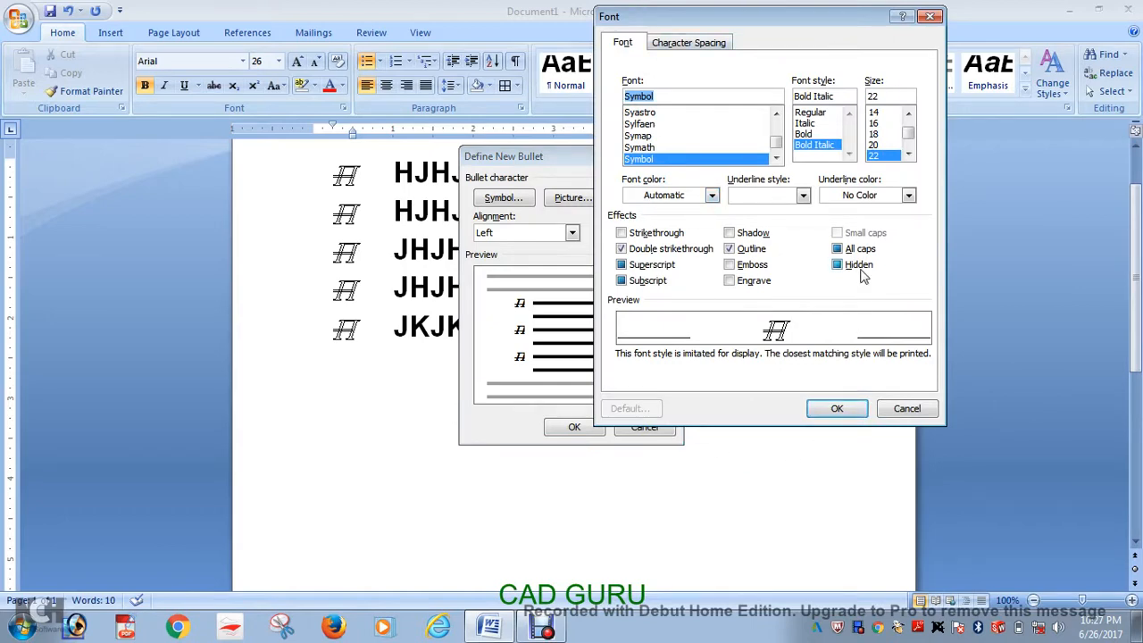
click(932, 16)
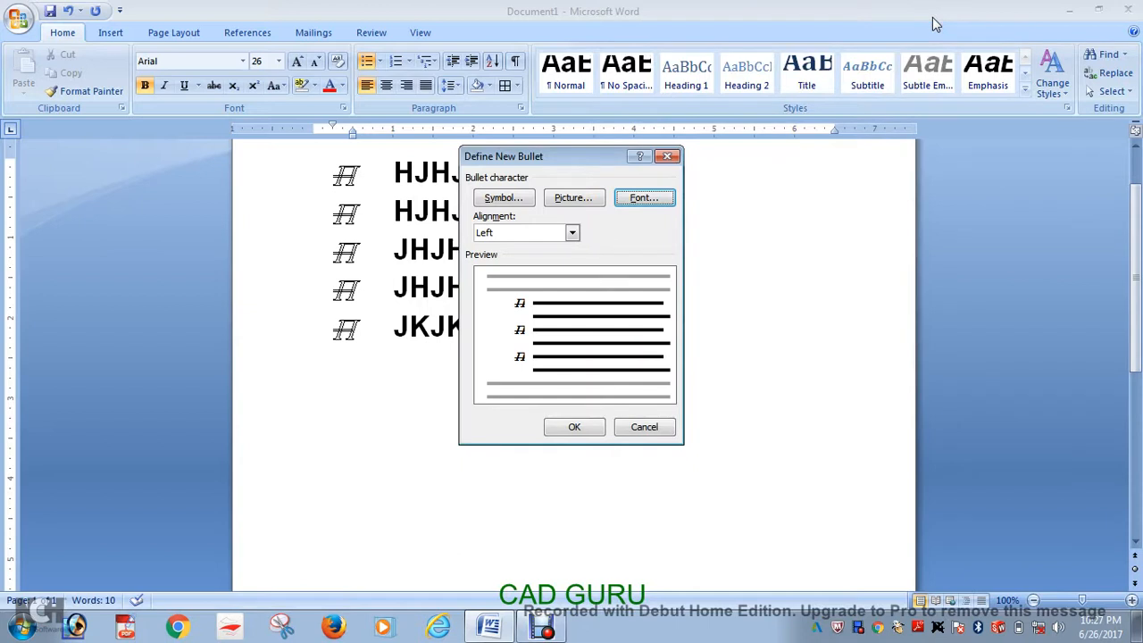
click(665, 157)
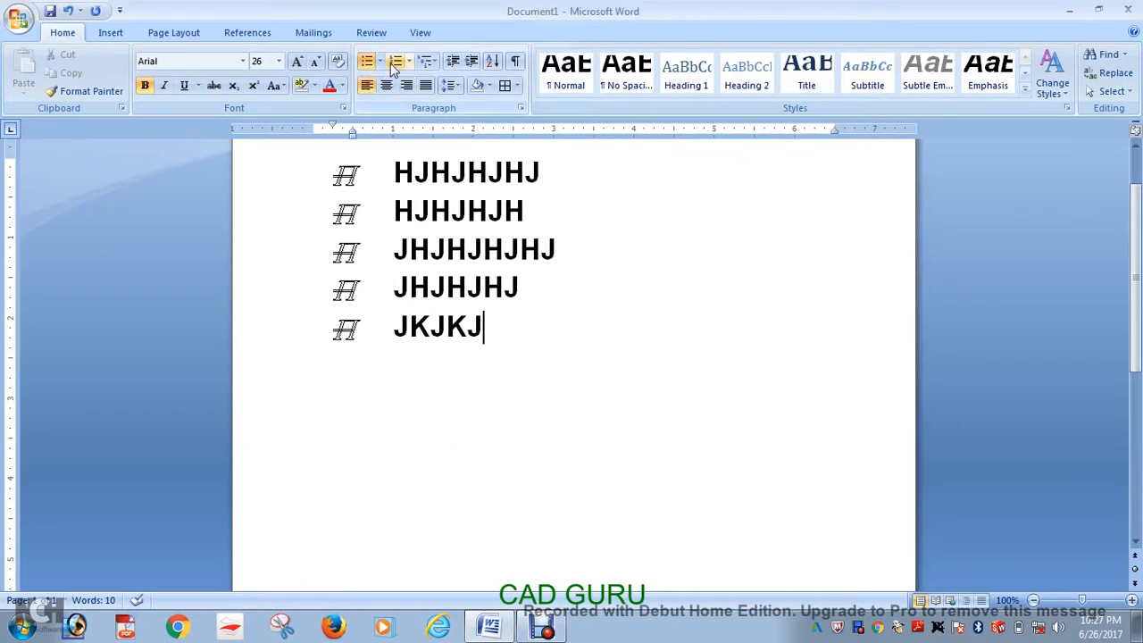
Delete all five list items and remove the remaining bullet so the page is empty.
drag(505, 334, 340, 179)
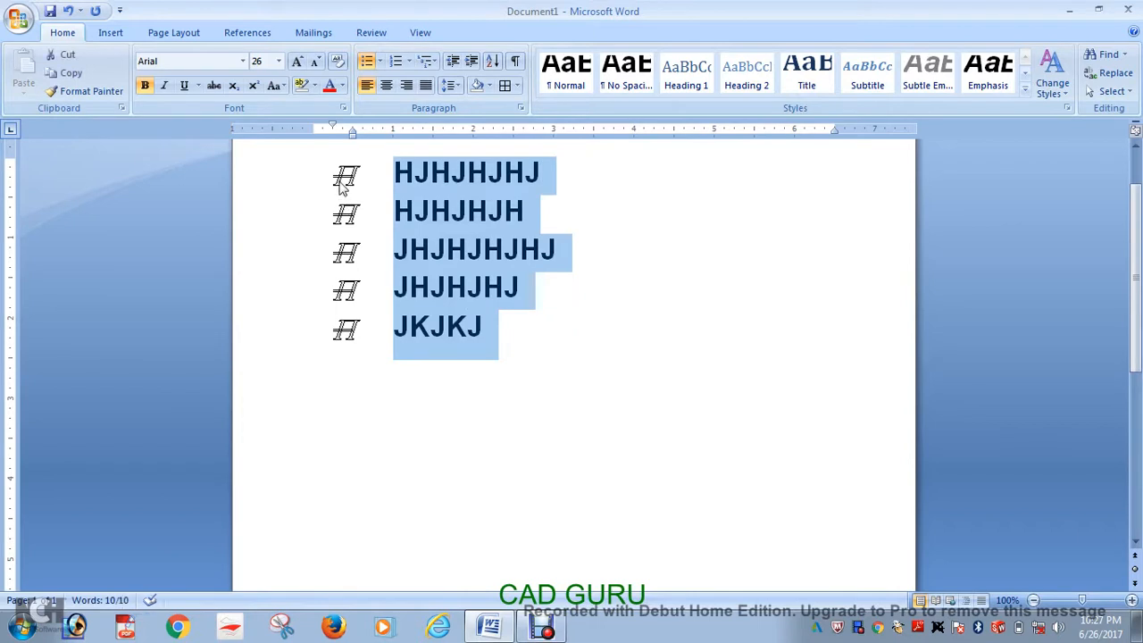
key(BackSpace)
key(BackSpace)
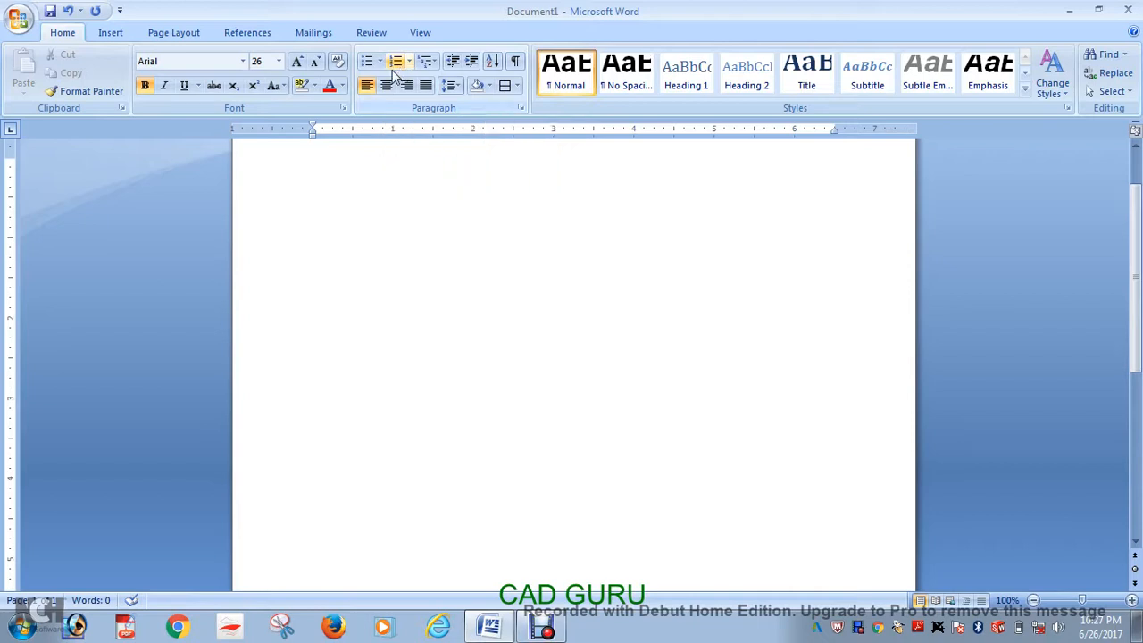
Start a bulleted list with the current Π bullet and enter the items HHJHJ, HJHJHJ and HJHJHJ.
click(367, 63)
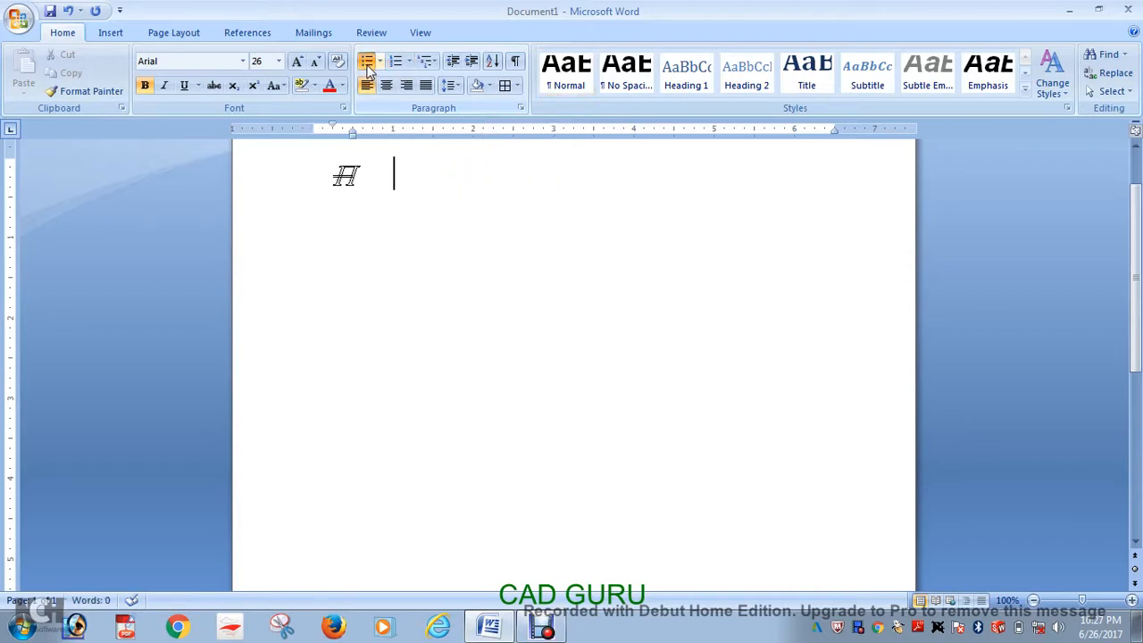
text(HHJHJ)
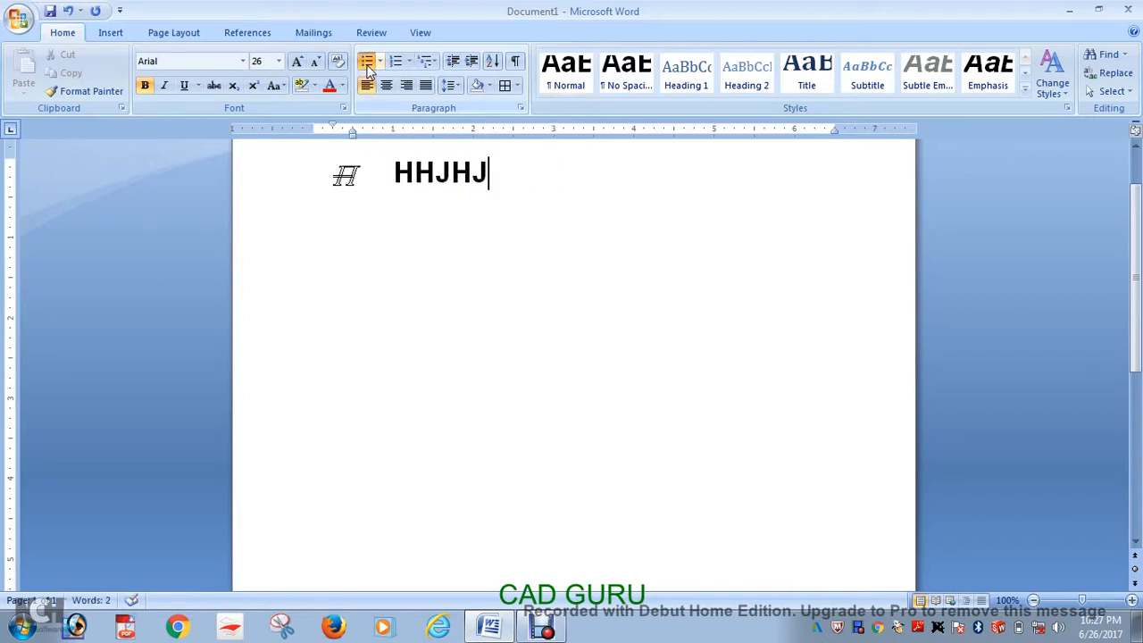
key(Return)
text(HJHJHJ)
key(Return)
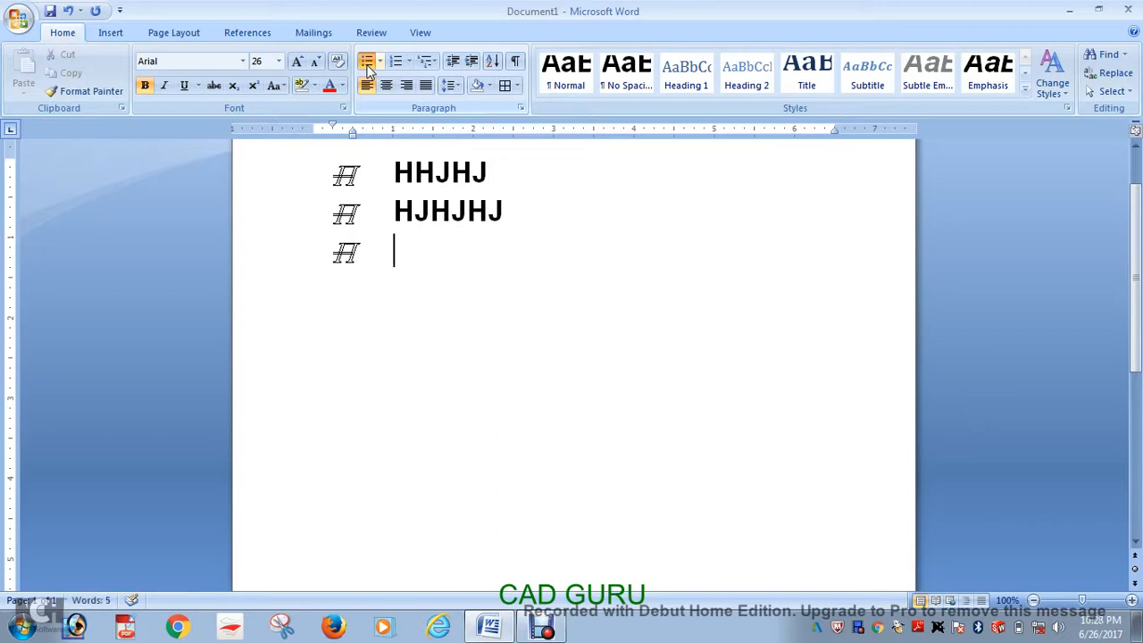
text(HJHJHJ)
Erase the three bulleted sample items together with their bullets.
key(BackSpace)
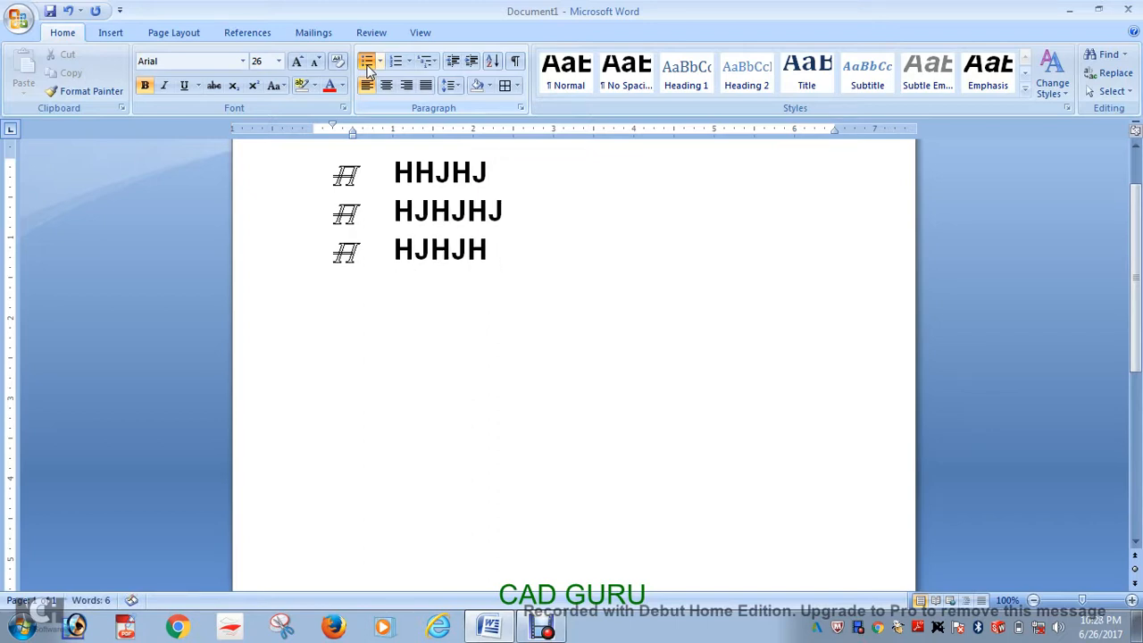
key(BackSpace)
key(BackSpace)
key(BackSpace)
key(BackSpace)
key(BackSpace)
key(BackSpace)
key(BackSpace)
key(BackSpace)
key(BackSpace)
key(BackSpace)
key(BackSpace)
key(BackSpace)
key(BackSpace)
key(BackSpace)
key(BackSpace)
key(BackSpace)
key(BackSpace)
key(BackSpace)
key(BackSpace)
key(BackSpace)
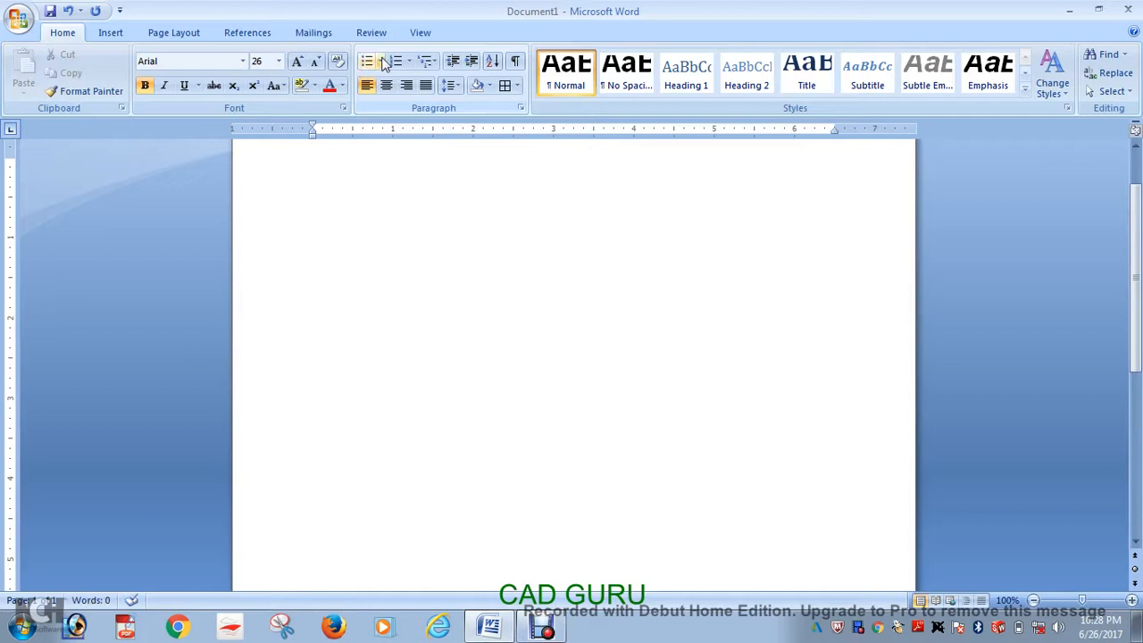
Create a numbered list in the 1., 2., 3. format with the items HJHJH, JKHHJ and KJKJK.
click(396, 65)
text(HJHJH)
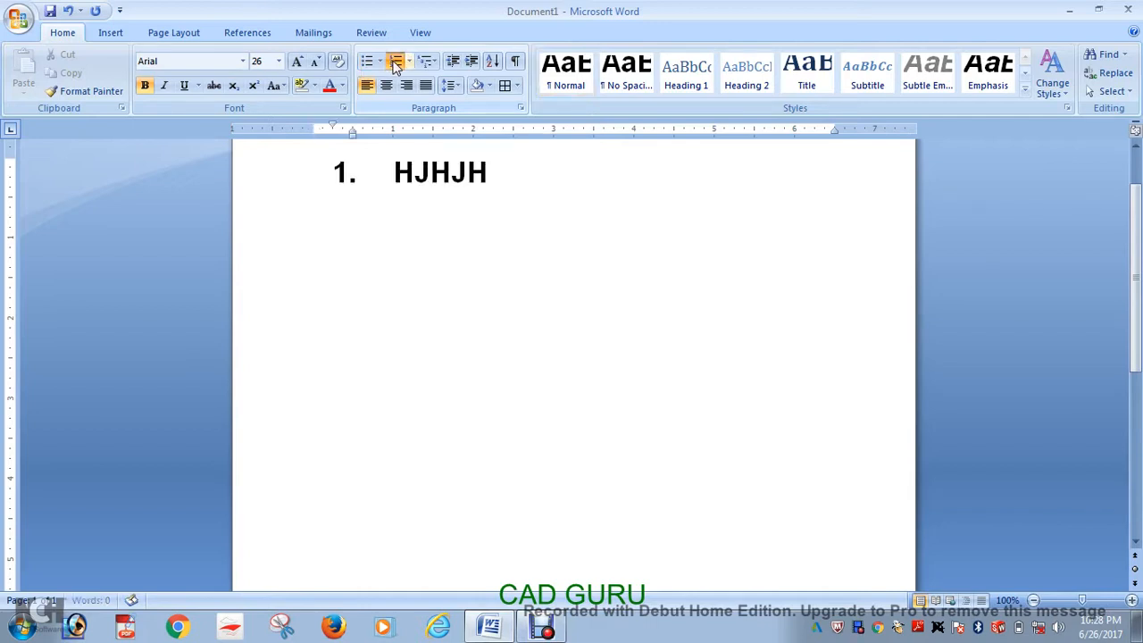
key(Return)
text(JKHHJ)
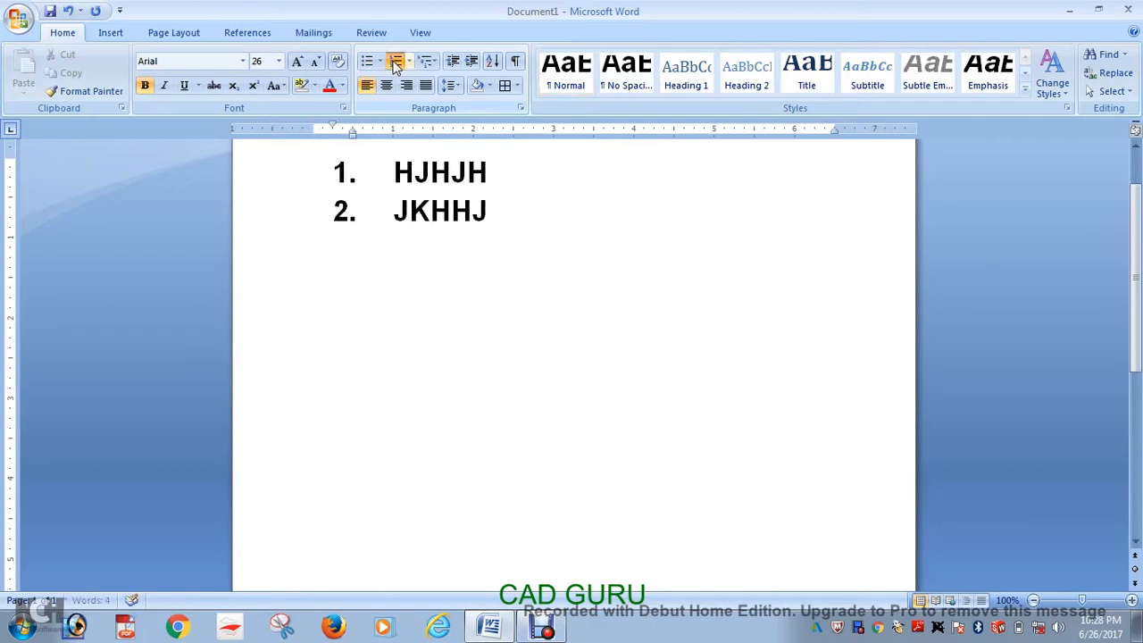
key(Return)
text(KJKJK)
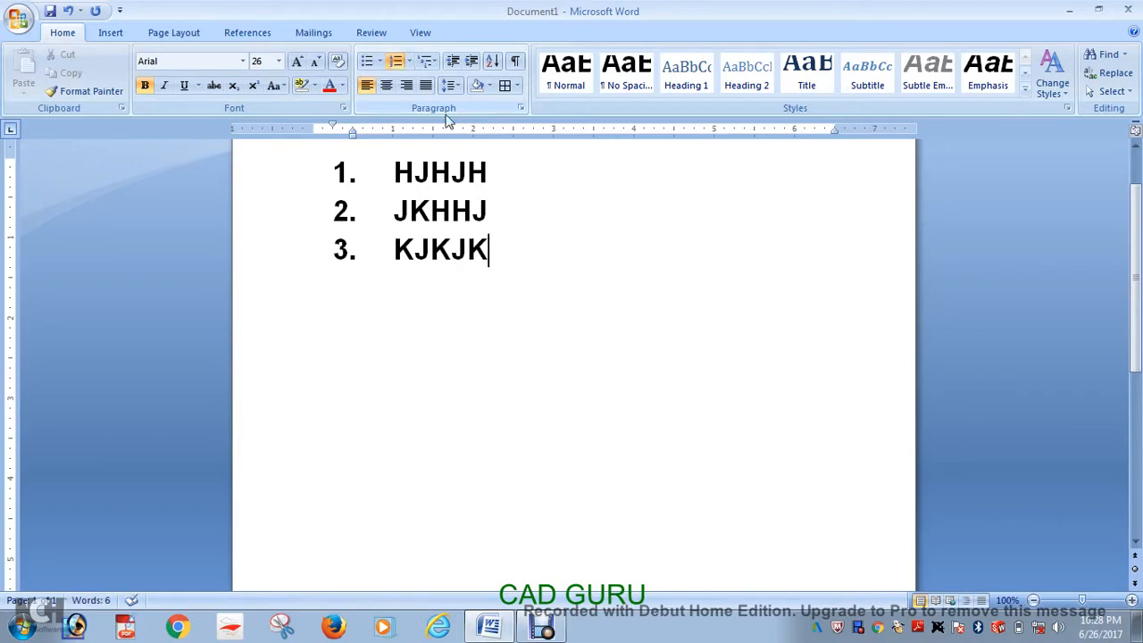
View the available number formats, keep the current one, and extend the list with the items KJKJKJ, KJKJKJ and JHHJH.
click(411, 62)
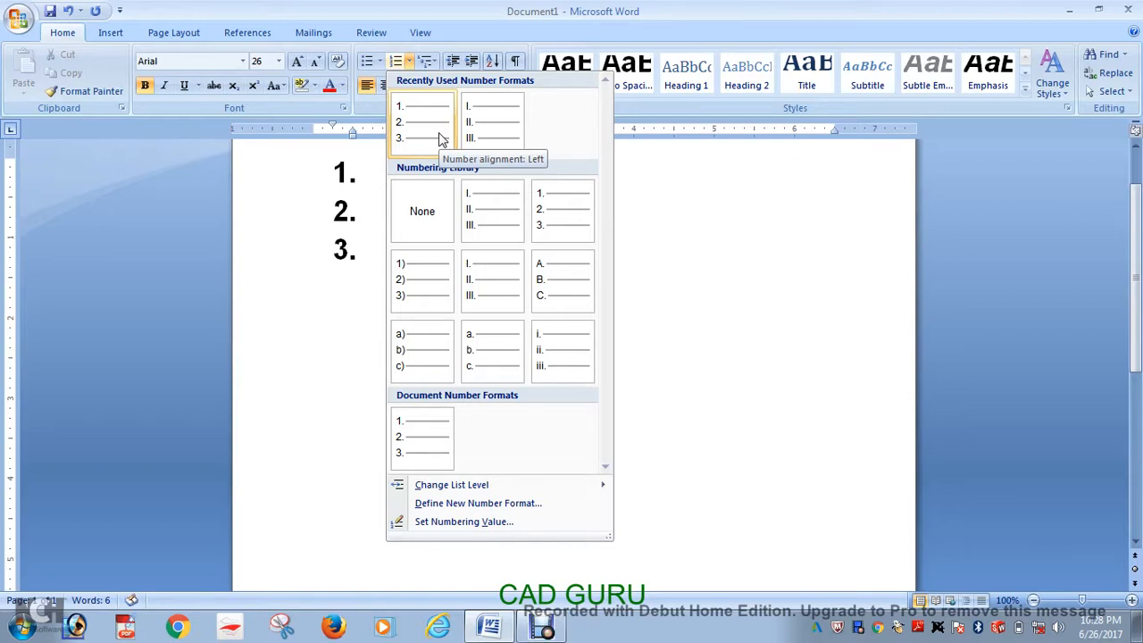
click(708, 208)
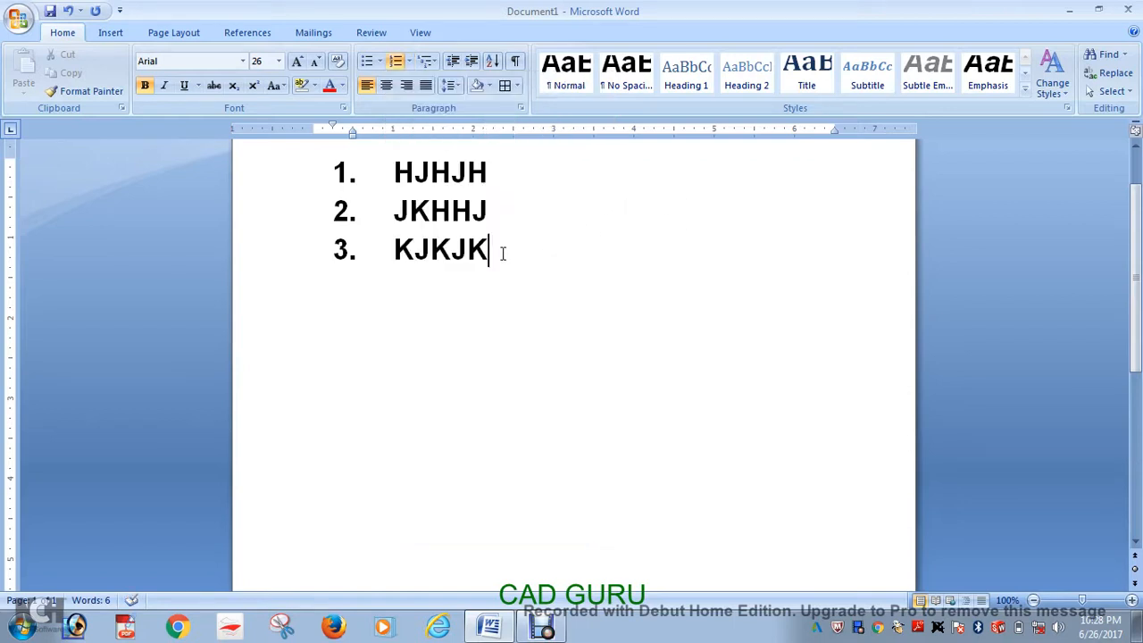
key(Return)
text(KJKJKJ)
key(Return)
text(KJKJKJ)
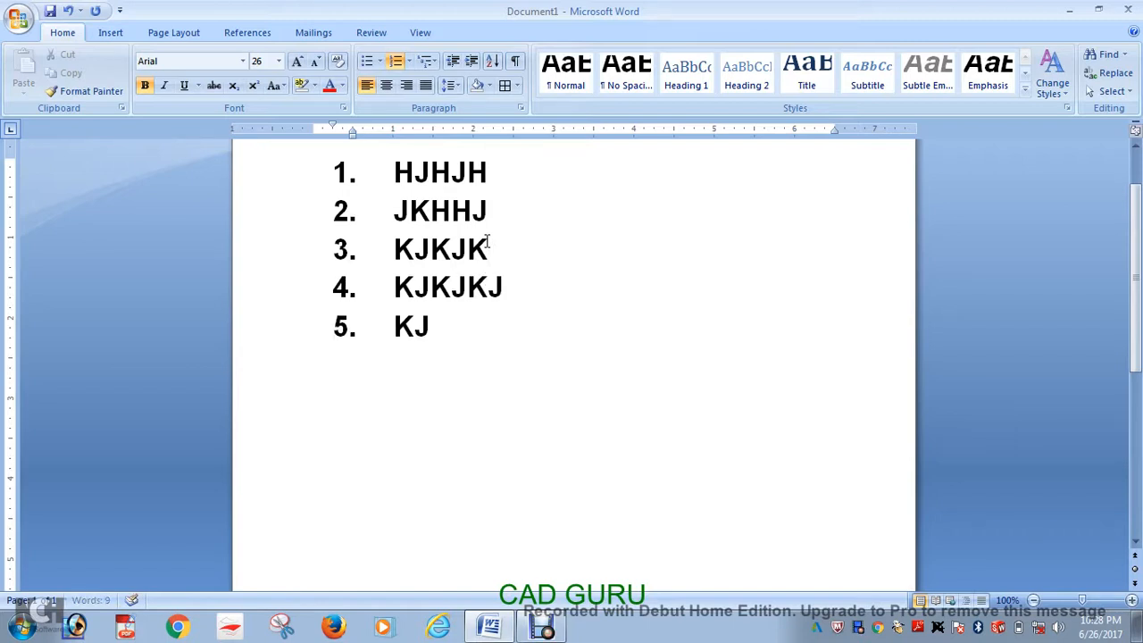
key(Return)
text(JHHJH)
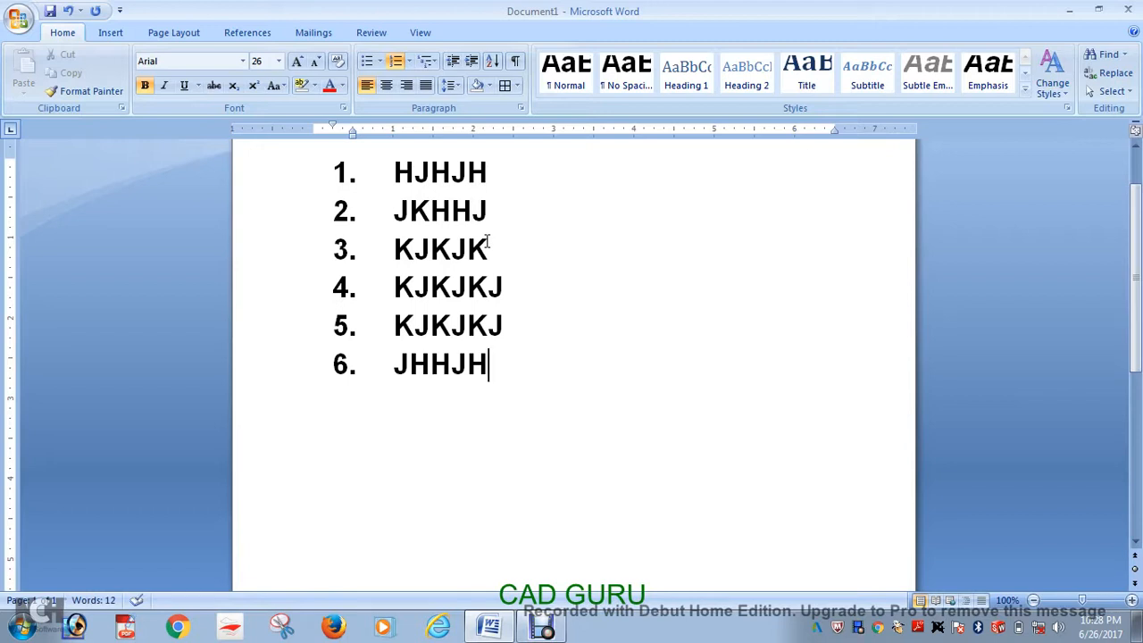
Try numbering a line by hand below item 6 by replacing its automatic number with "10. JKJK".
key(Return)
key(BackSpace)
text(10)
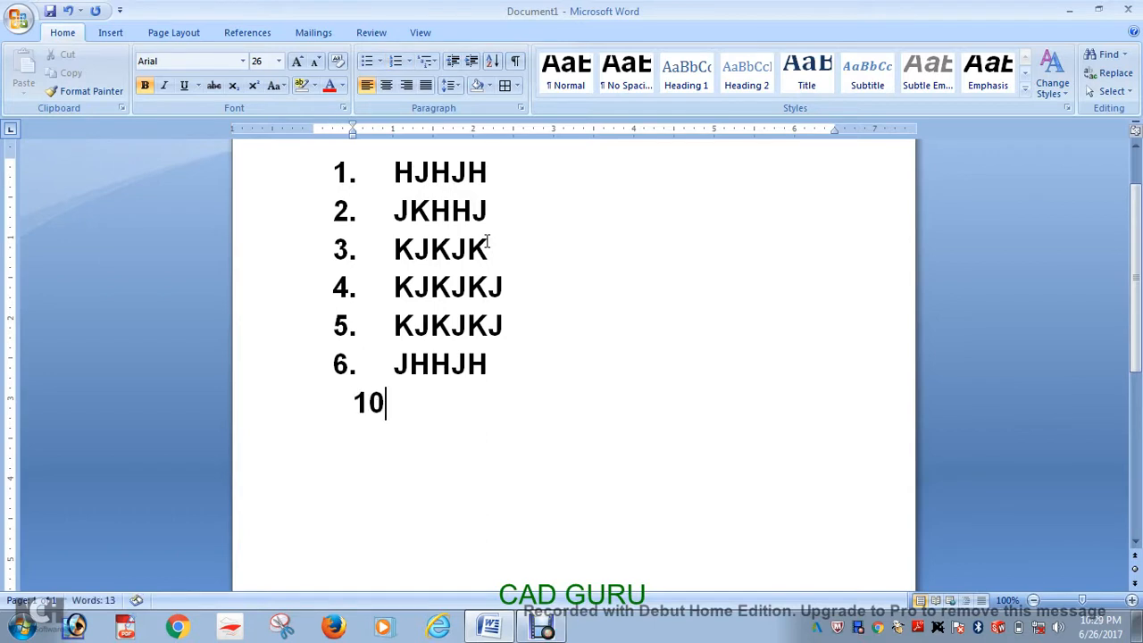
text(. JKJK)
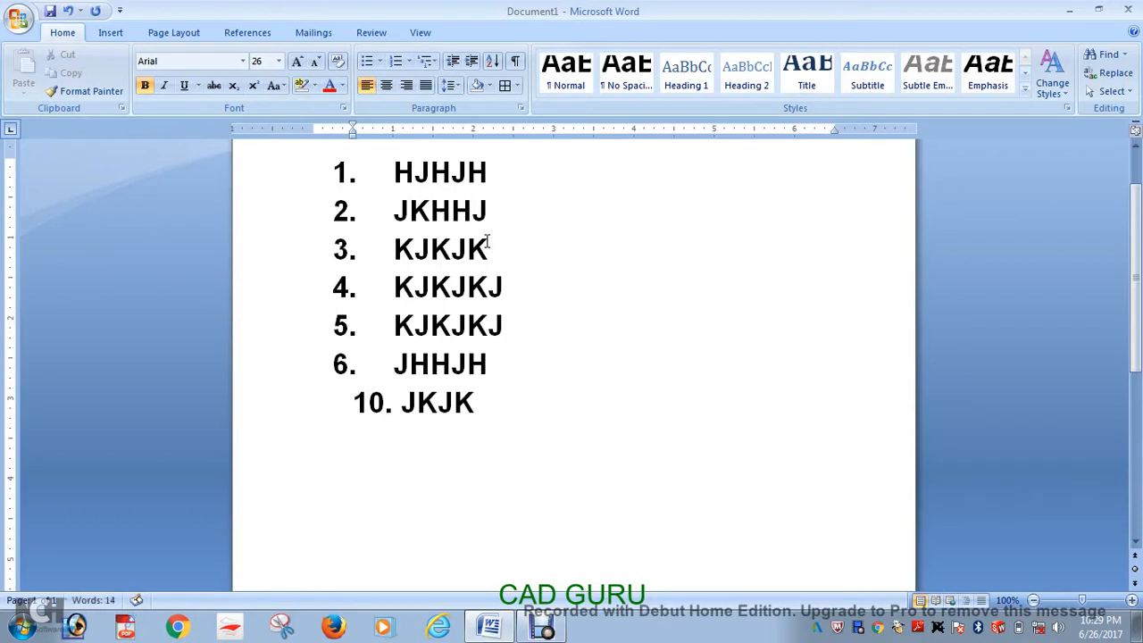
key(Return)
Delete the hand-numbered "10. JKJK" line and start an empty automatically numbered item after JHHJH.
drag(492, 403, 369, 409)
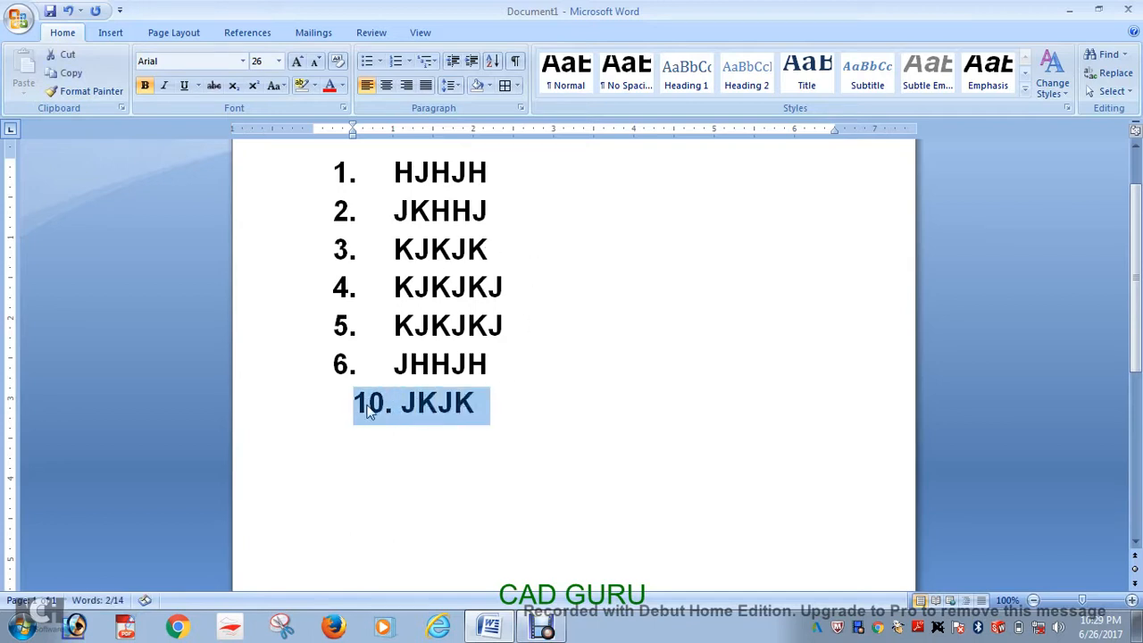
key(BackSpace)
click(503, 364)
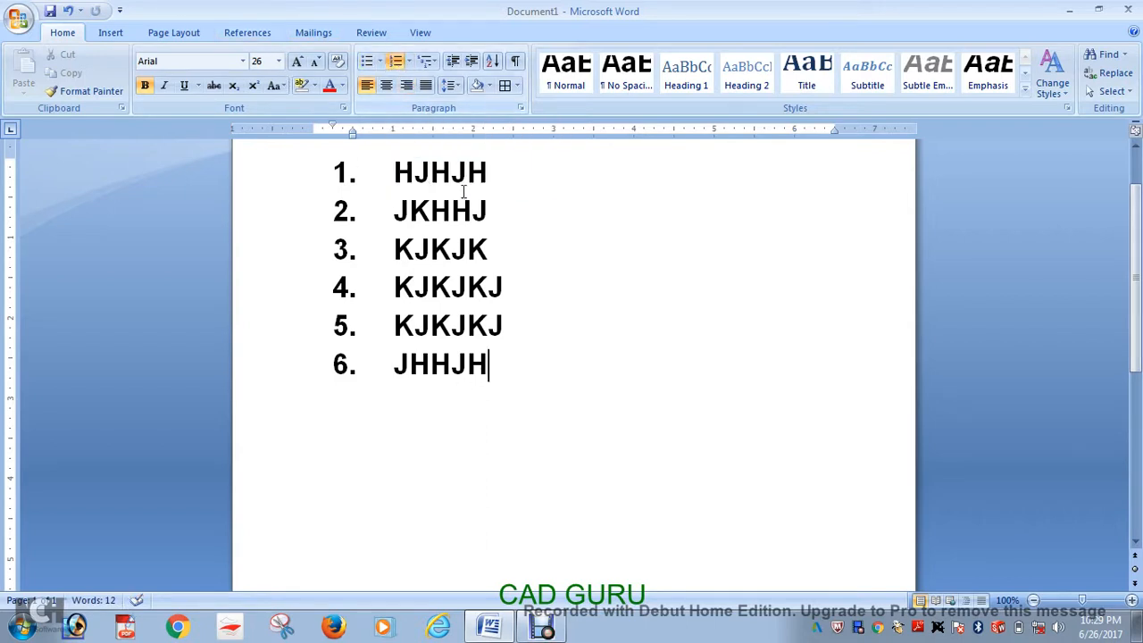
key(Return)
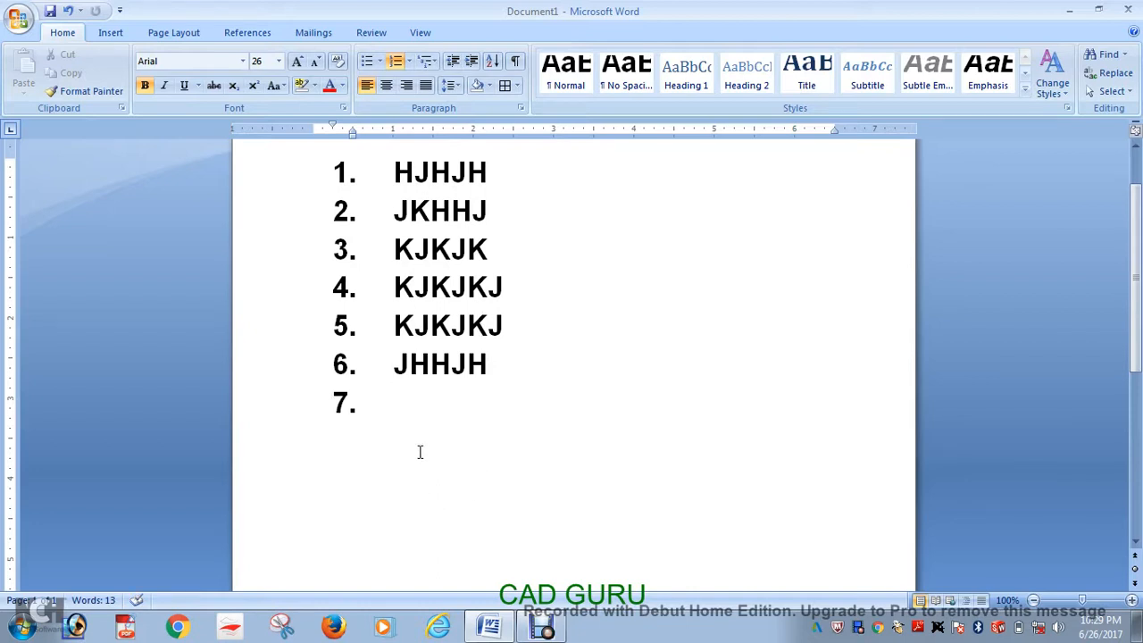
Try replacing the automatic number below item 6 with a hand-entered 10, and remove that line again.
key(BackSpace)
text(10)
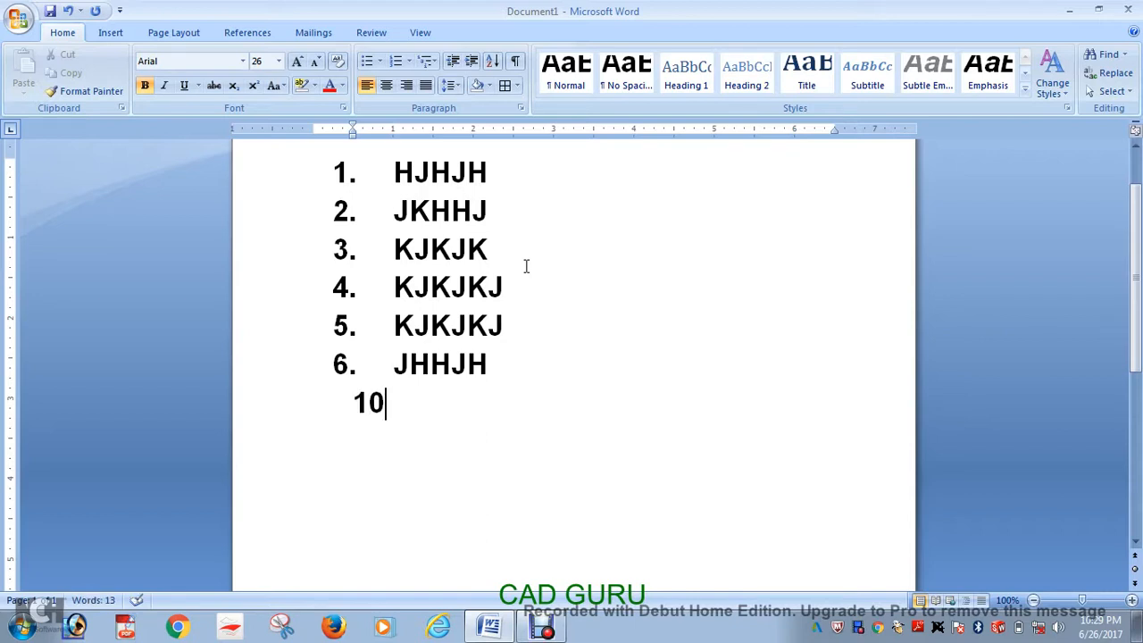
key(Return)
key(Return)
key(BackSpace)
key(BackSpace)
click(490, 366)
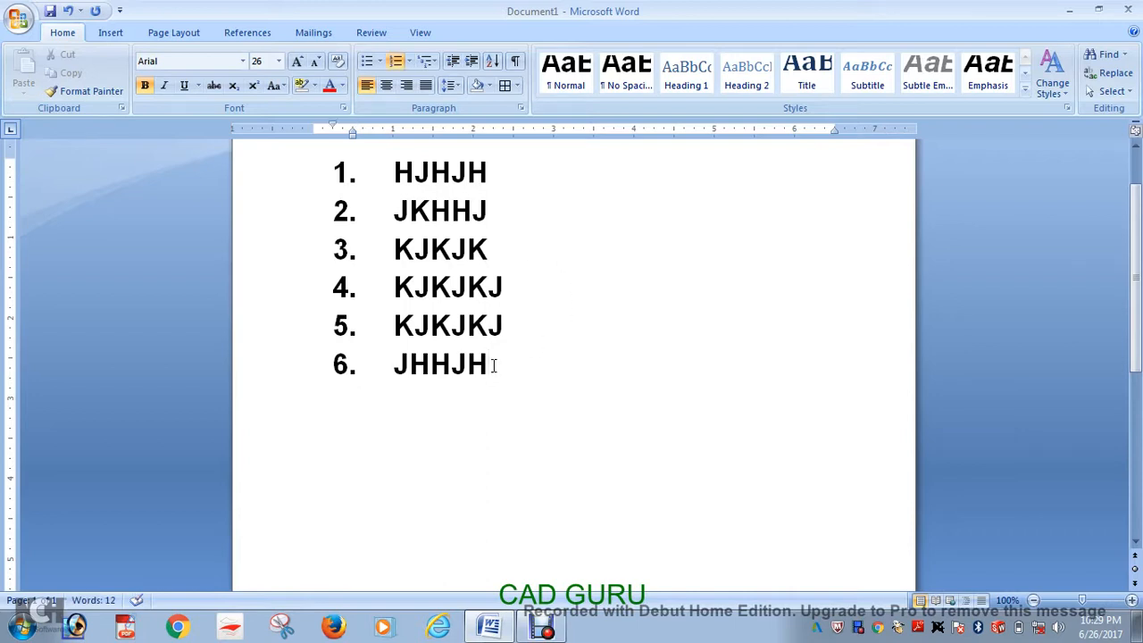
Start a new list item below JHHJH and set its numbering value to 10.
key(Return)
click(411, 63)
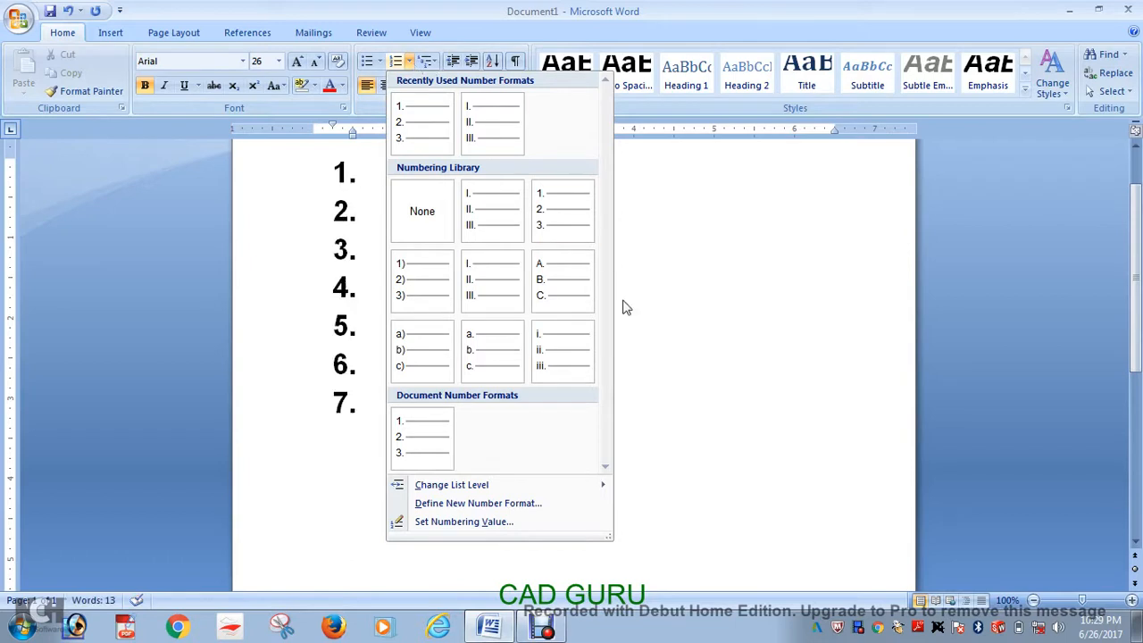
click(543, 527)
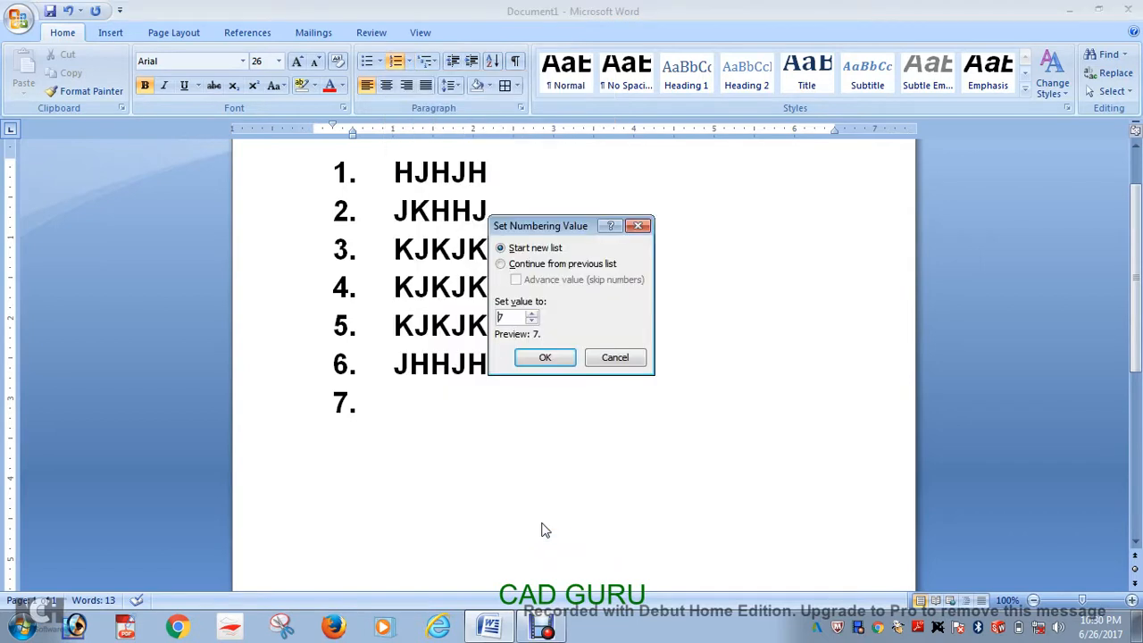
click(530, 315)
click(550, 362)
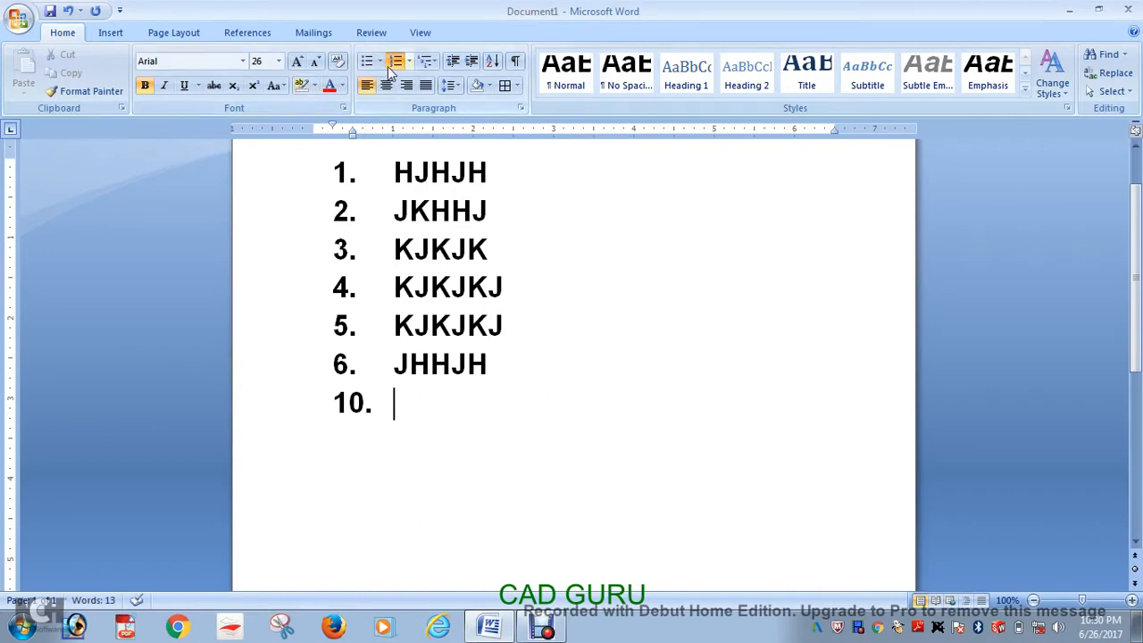
Enter HGHGHGH, HGHGHG and HJHJ as consecutive list items, beginning at number 10.
text(HGHGHGH)
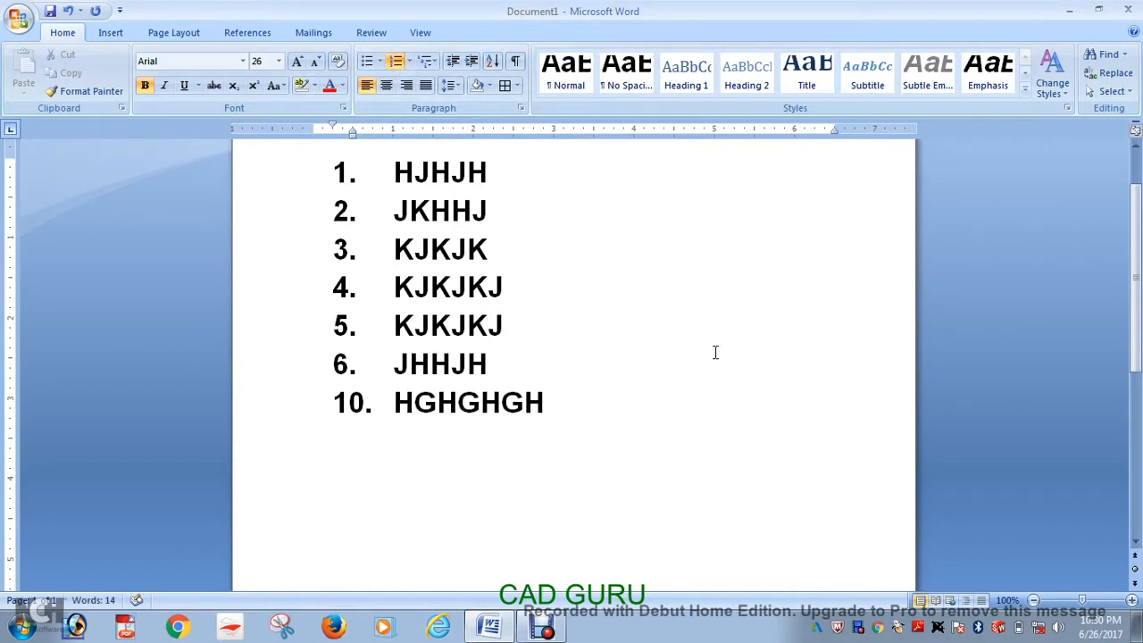
key(Return)
text(HGHGHG)
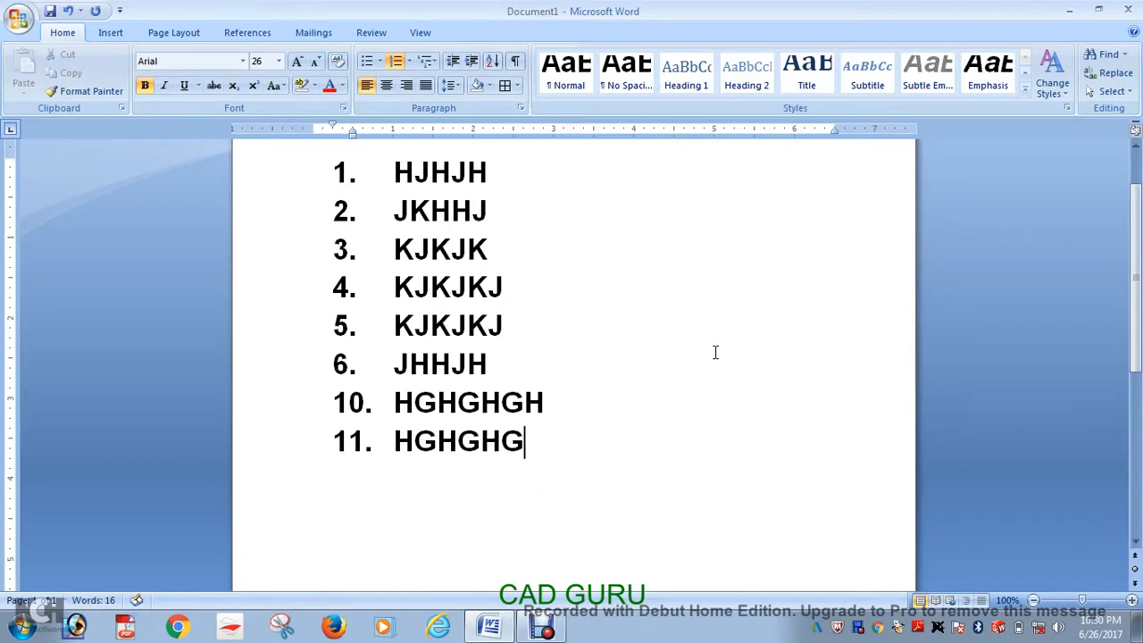
key(Return)
text(HJHJ)
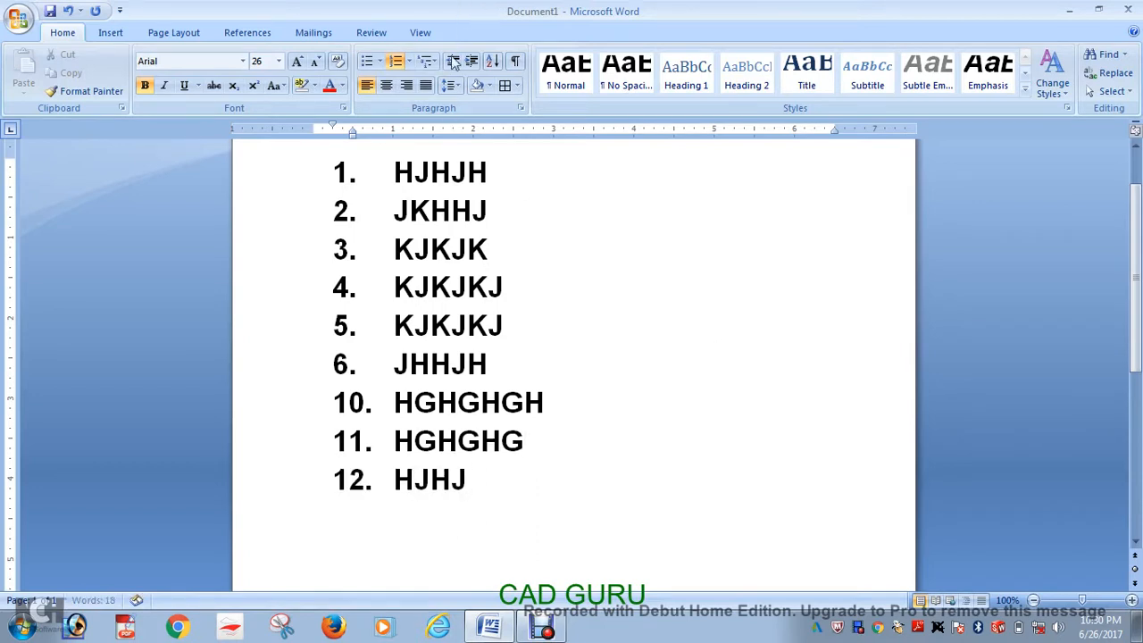
Try to raise the numbering value of the HJHJ list item.
click(410, 61)
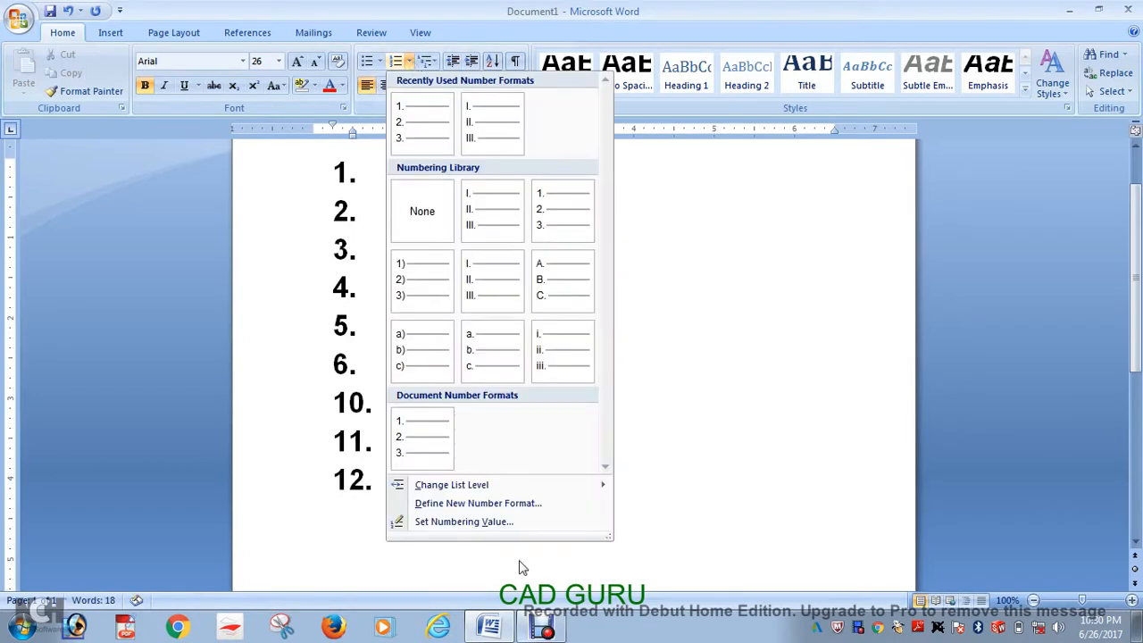
click(486, 521)
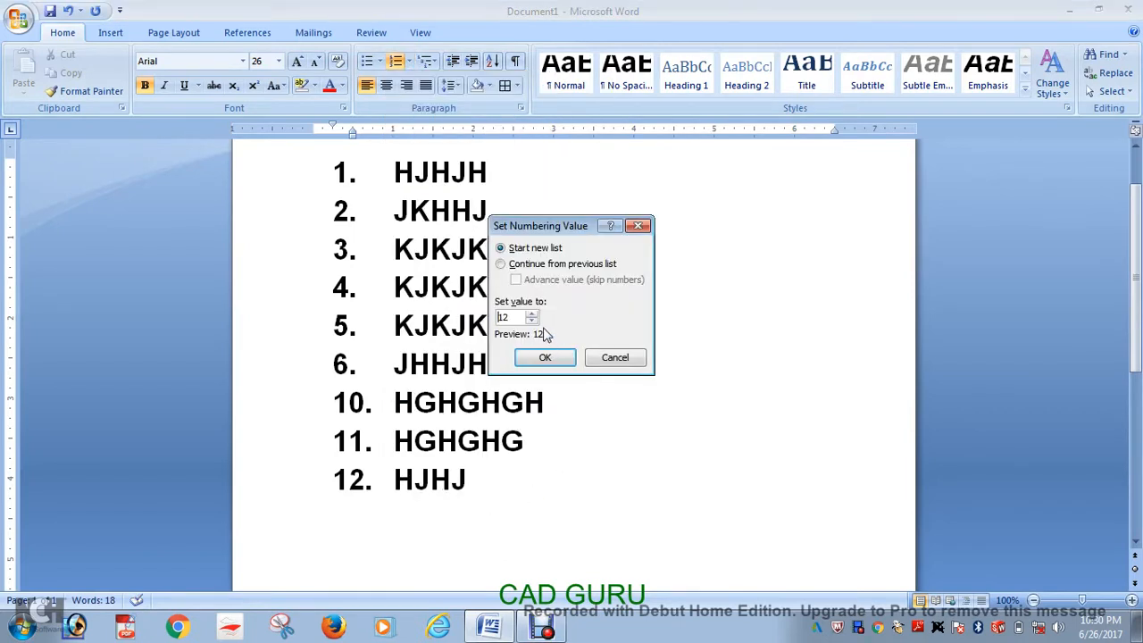
click(531, 314)
click(553, 357)
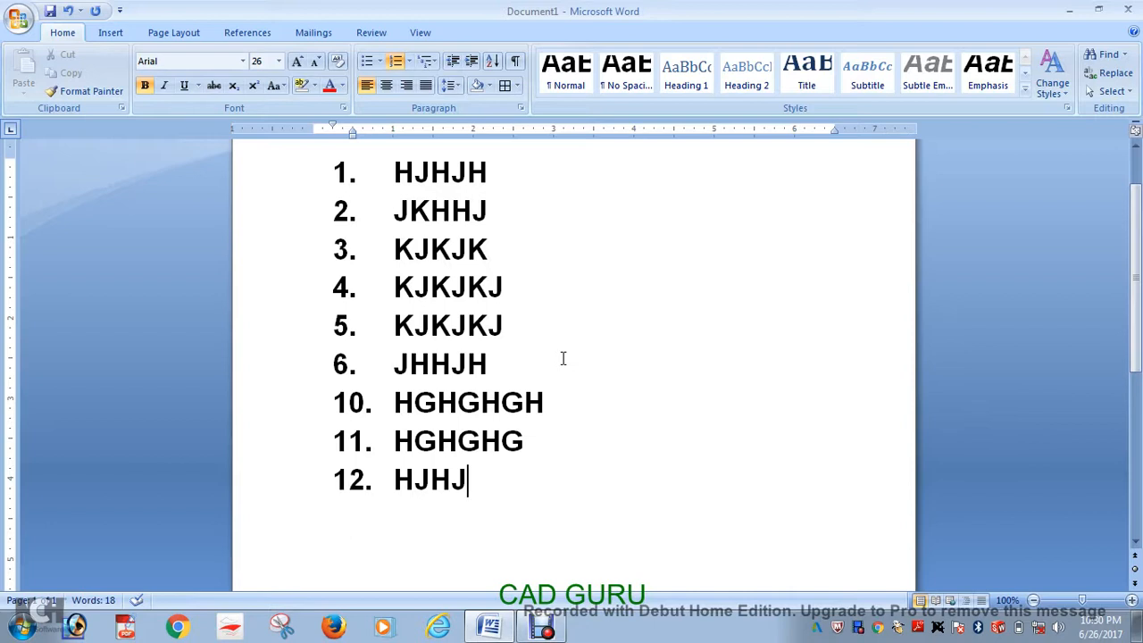
Start a new list item below HJHJ and set its numbering value to 16.
key(Return)
click(408, 62)
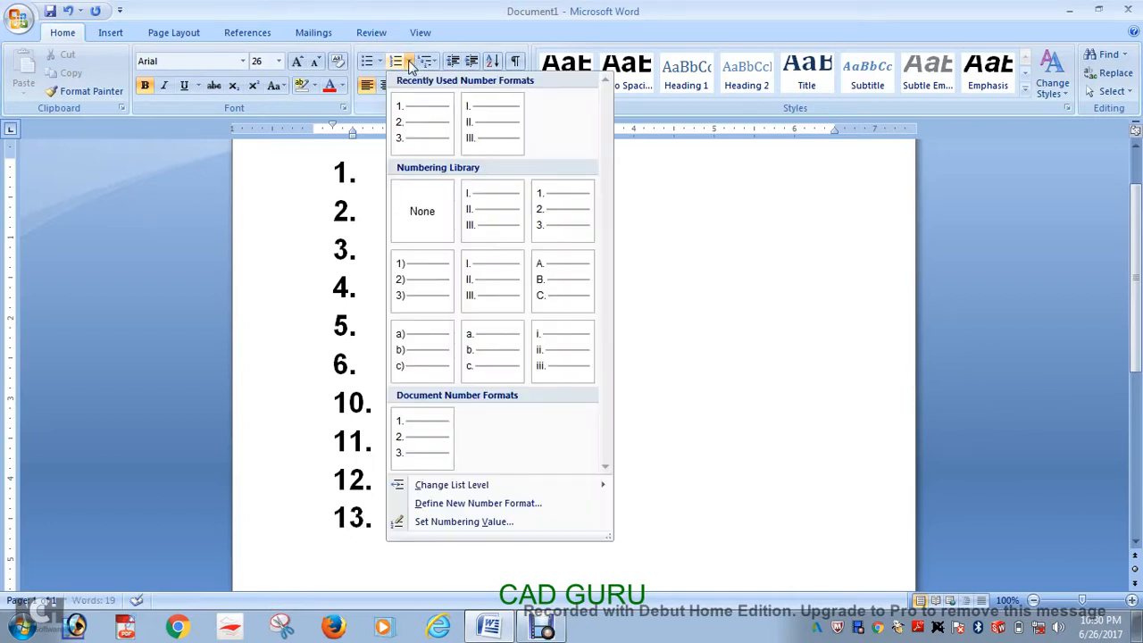
click(478, 523)
click(531, 313)
click(531, 313)
click(531, 314)
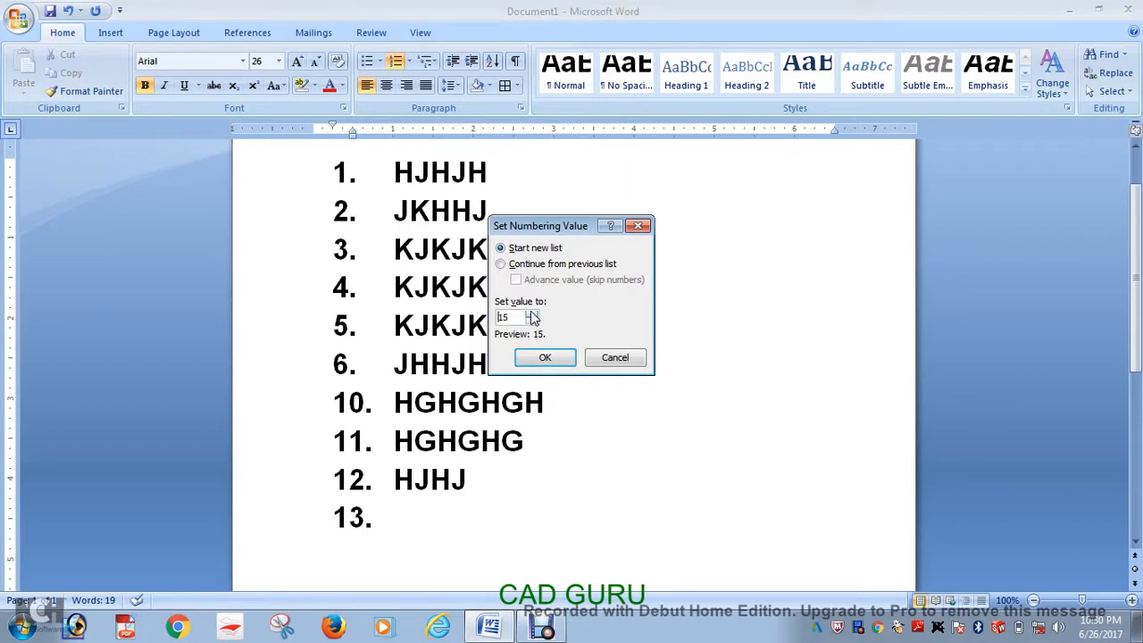
click(546, 357)
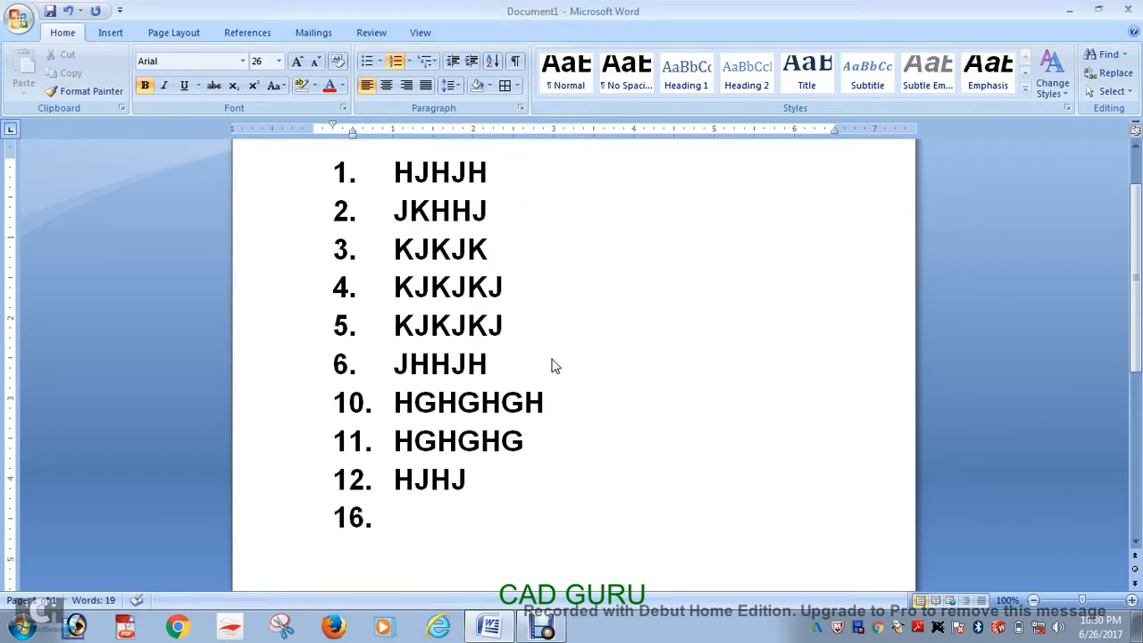
Enter JHJHJ as item 16 and KHJHJ as the item below it.
text(JHJHJ)
key(Return)
text(KHJHJ)
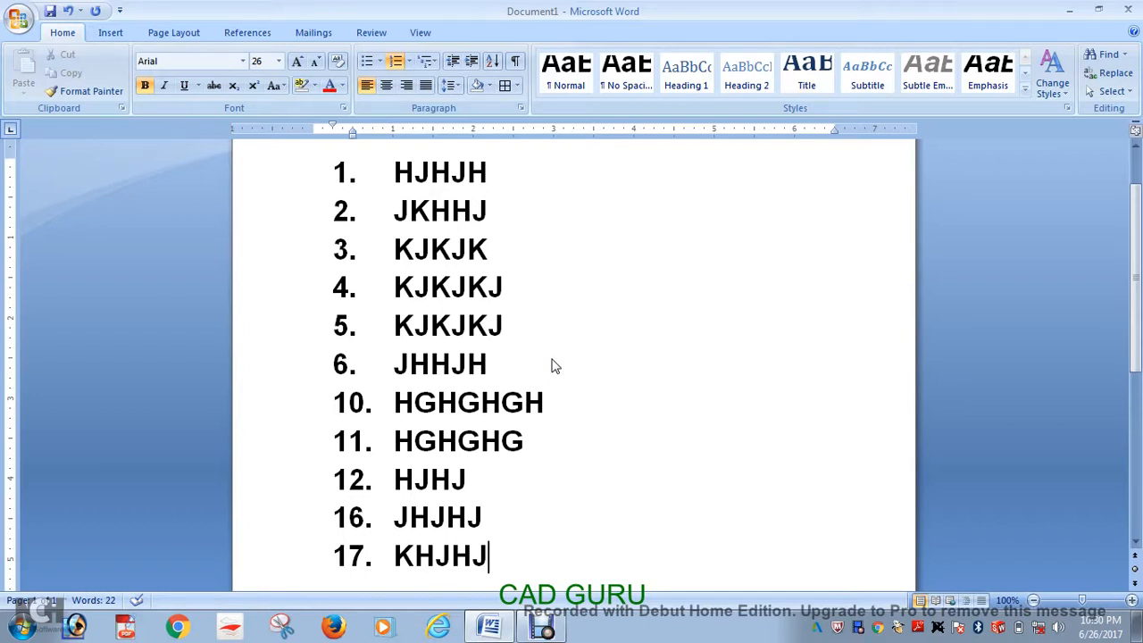
Define a new number format with the I, II, III number style for the last two list items.
click(409, 61)
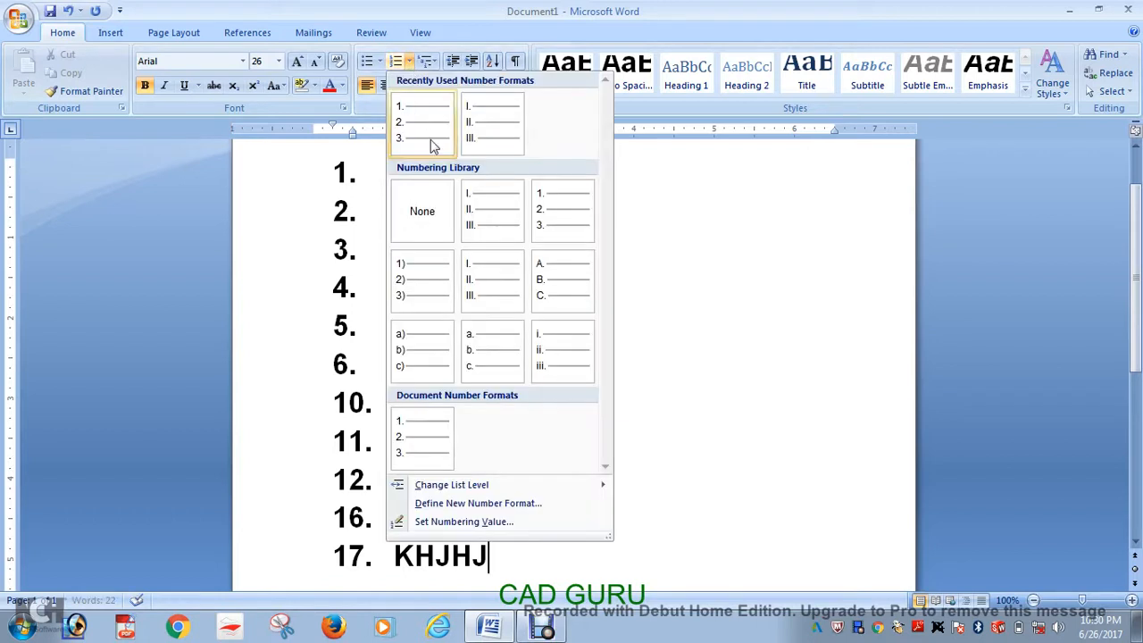
mouse_move(473, 491)
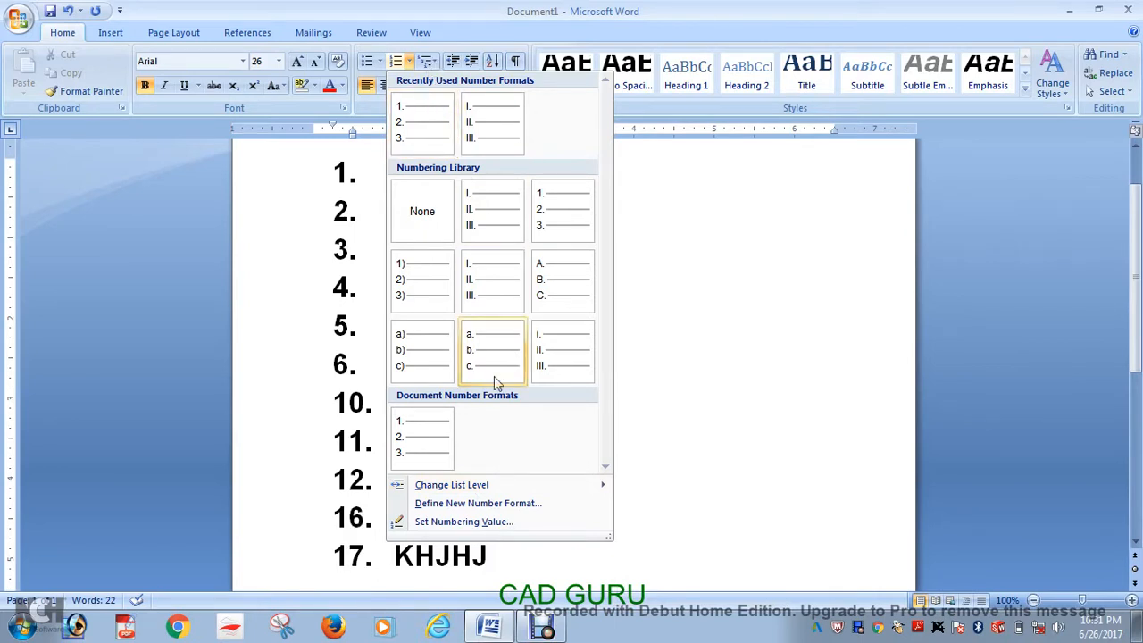
click(500, 513)
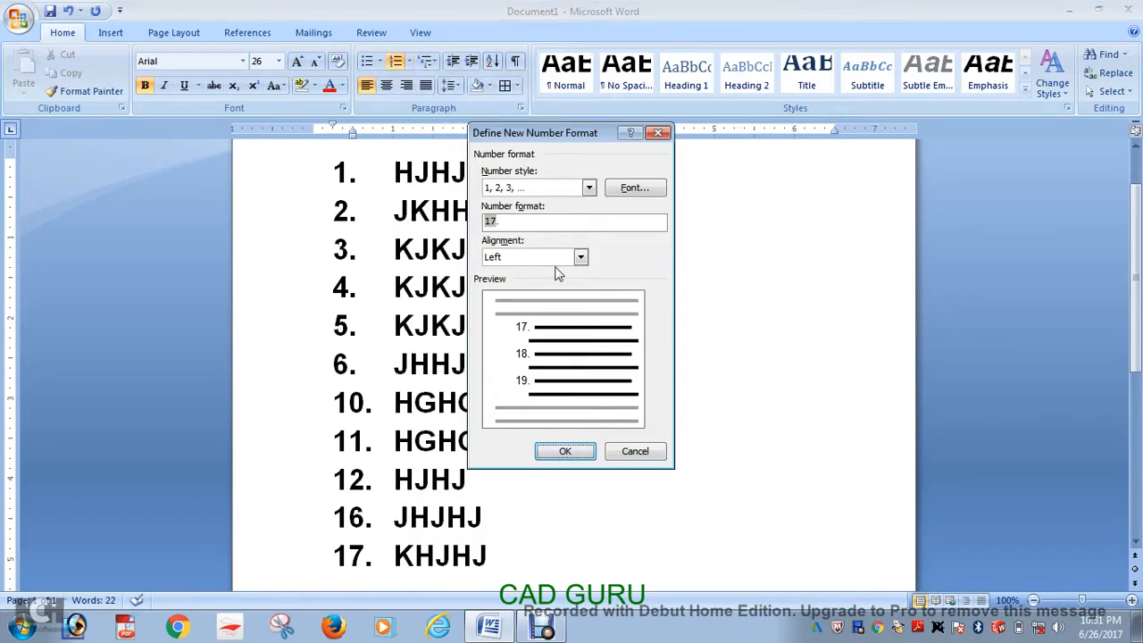
click(589, 187)
click(520, 230)
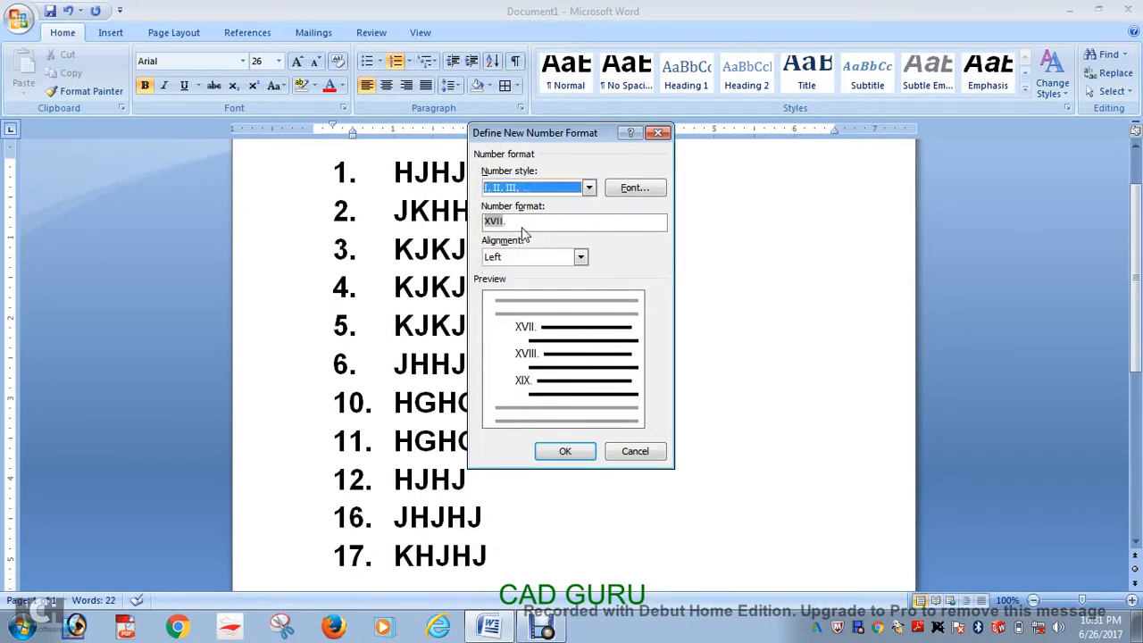
click(565, 450)
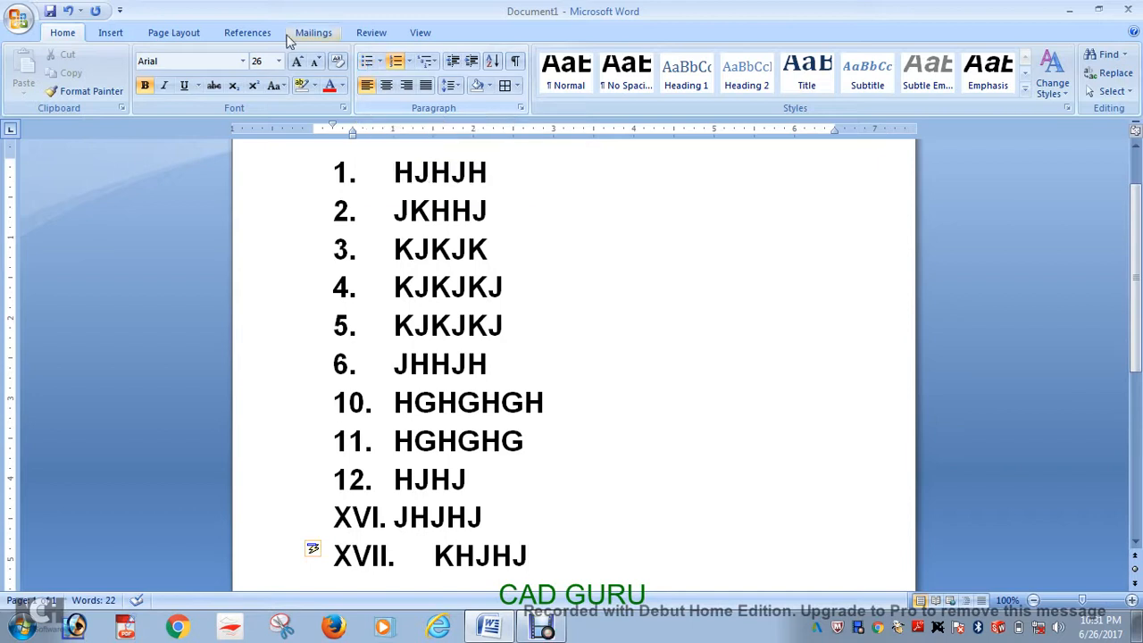
Delete the whole numbered list and start a bulleted list with the items JHJHJHJHJ and JHJHJHJHJH.
drag(539, 543, 309, 150)
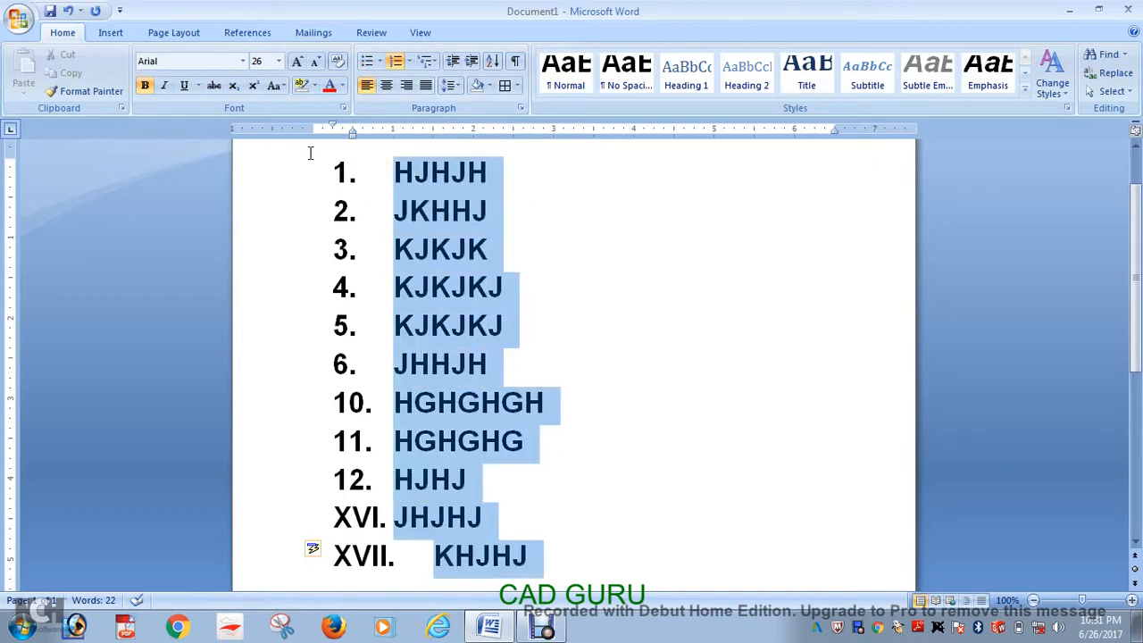
key(Delete)
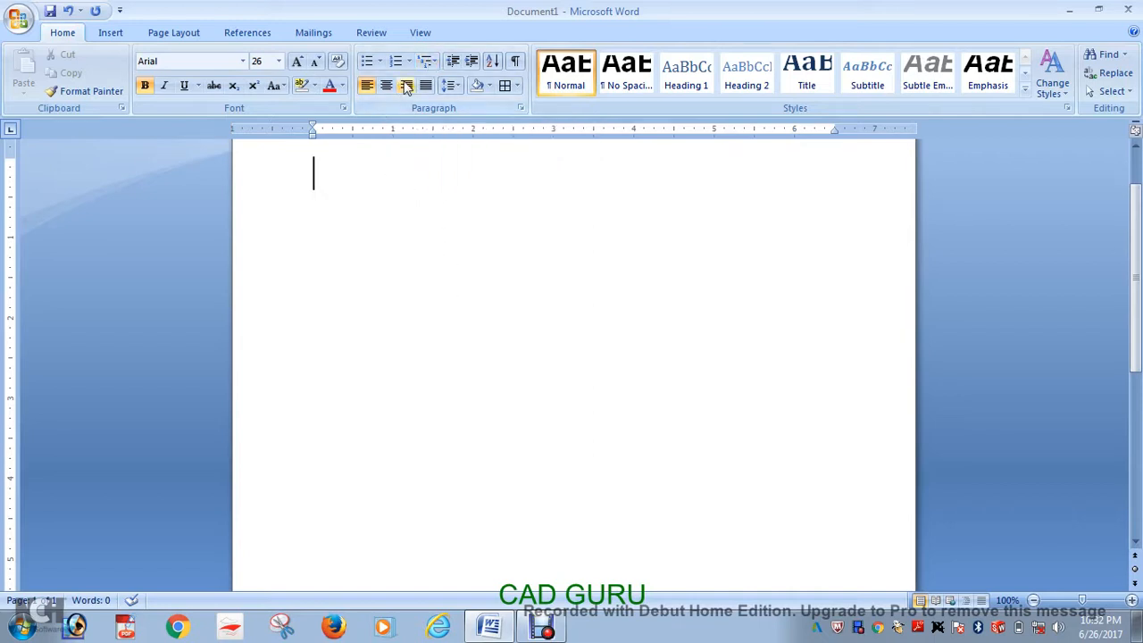
click(367, 61)
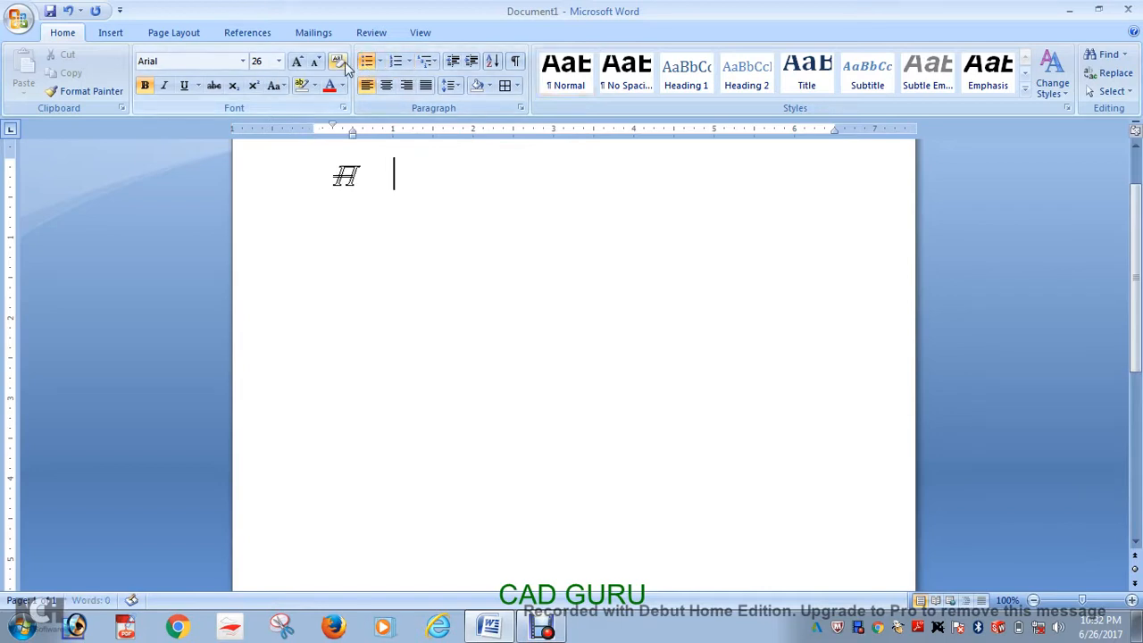
text(JHJHJHJHJ)
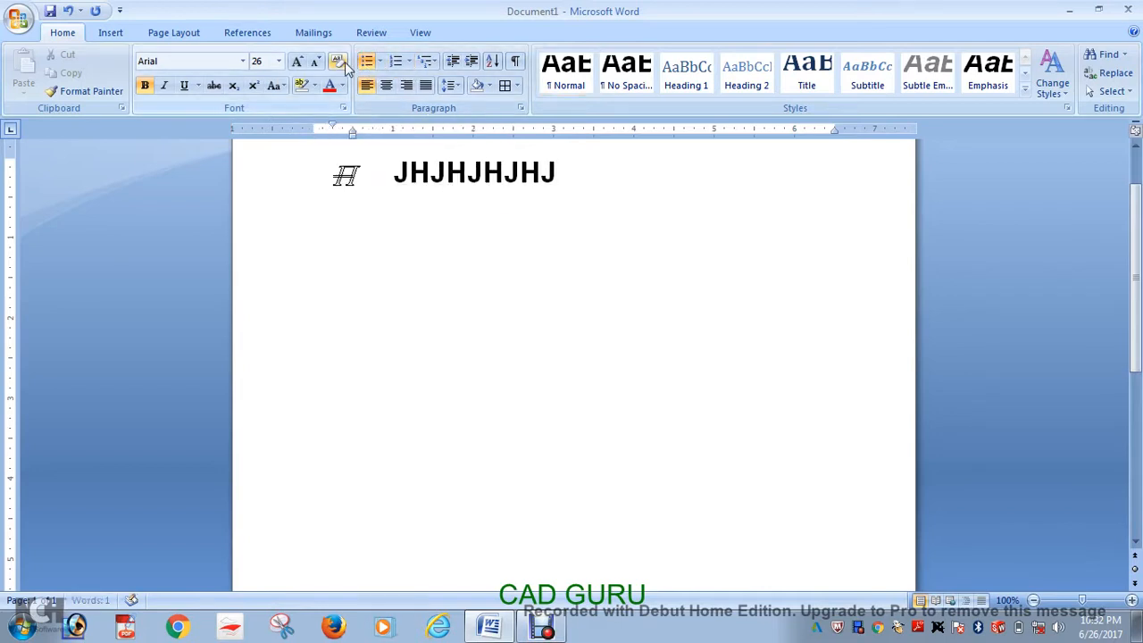
key(Return)
text(JHJHJHJHJH)
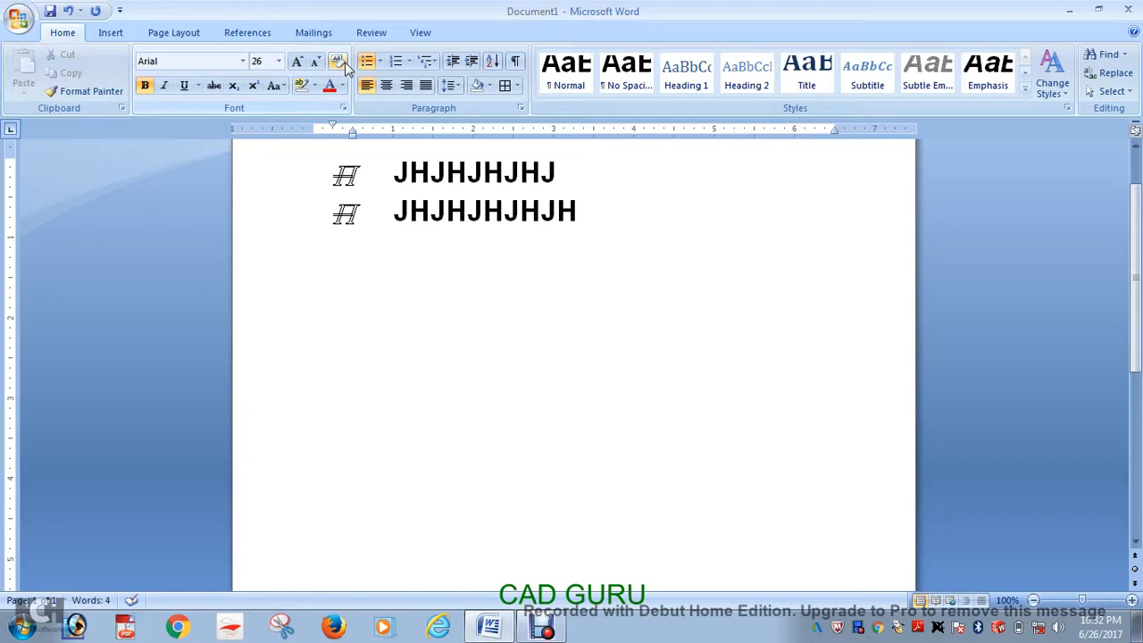
Add the second-level bullets GHHGHGH, HGHGHGHG and HGHGHG under JHJHJHJHJH.
key(Return)
key(Tab)
text(GHHGHGH)
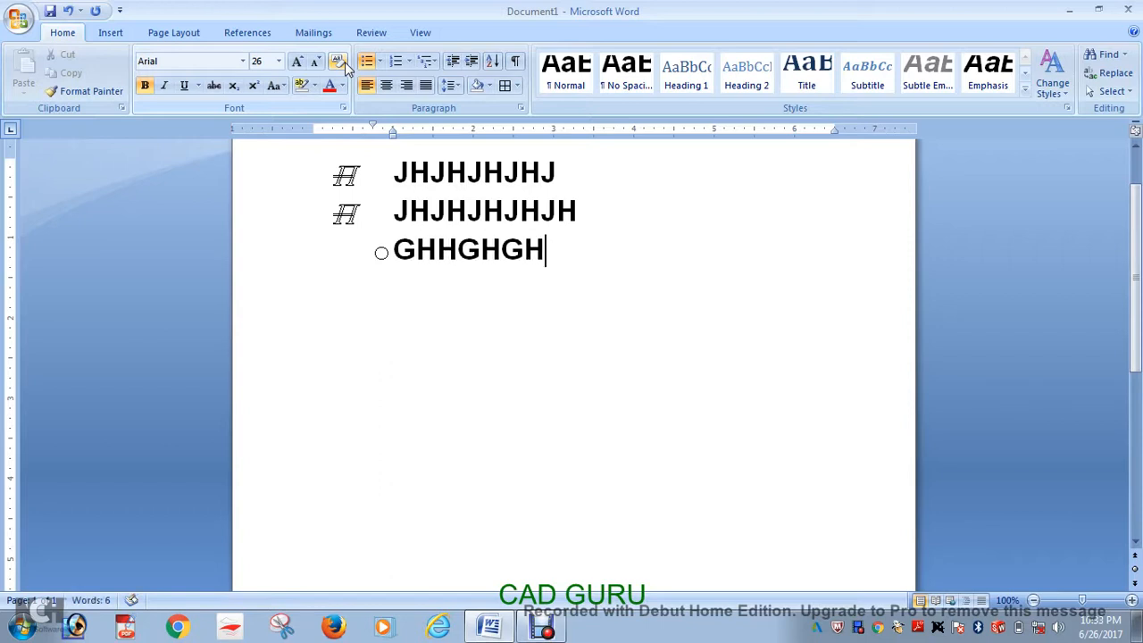
key(Return)
text(HGHGHGHG)
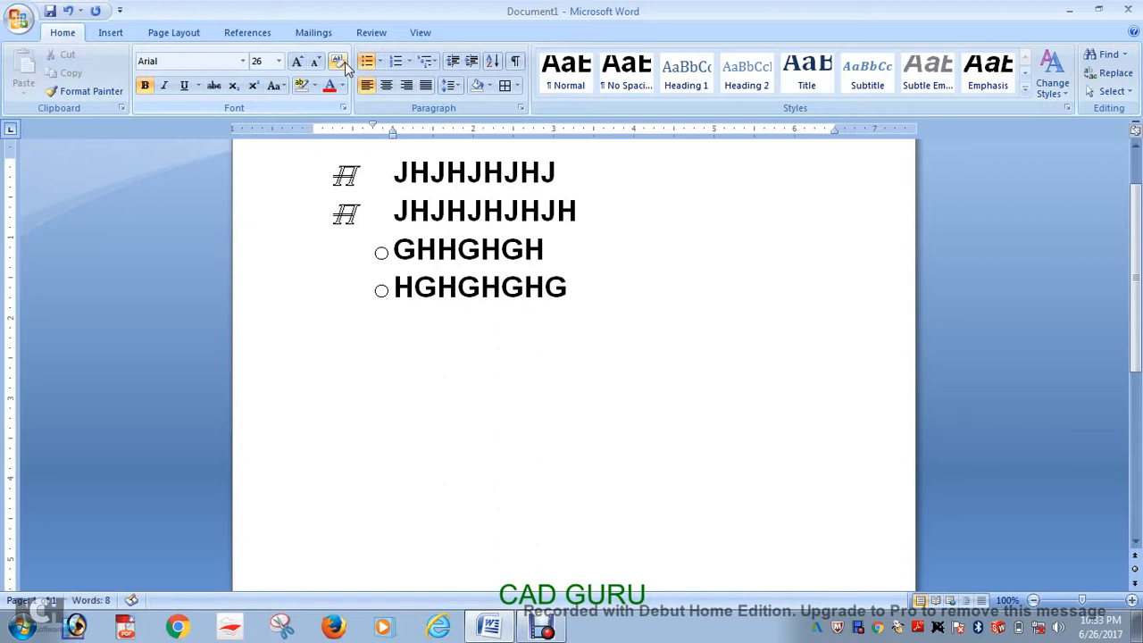
key(Return)
text(HGHGHG)
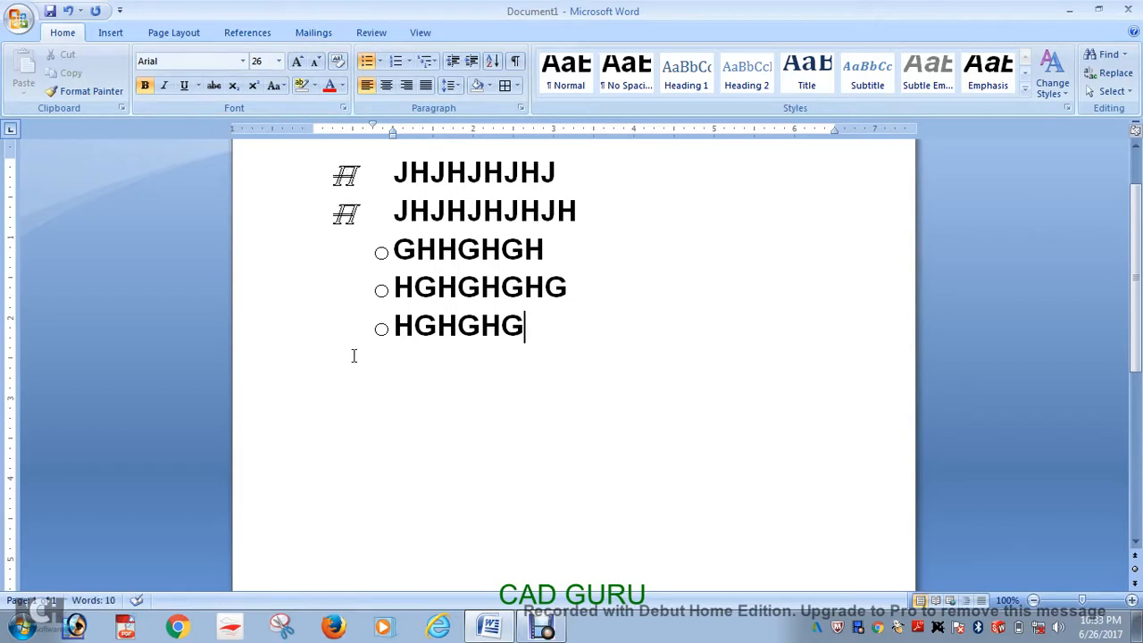
Return to the first bullet level below the sub-bullets and add the item HGHGHG.
key(Return)
key(shift+Tab)
text(HGHGHG)
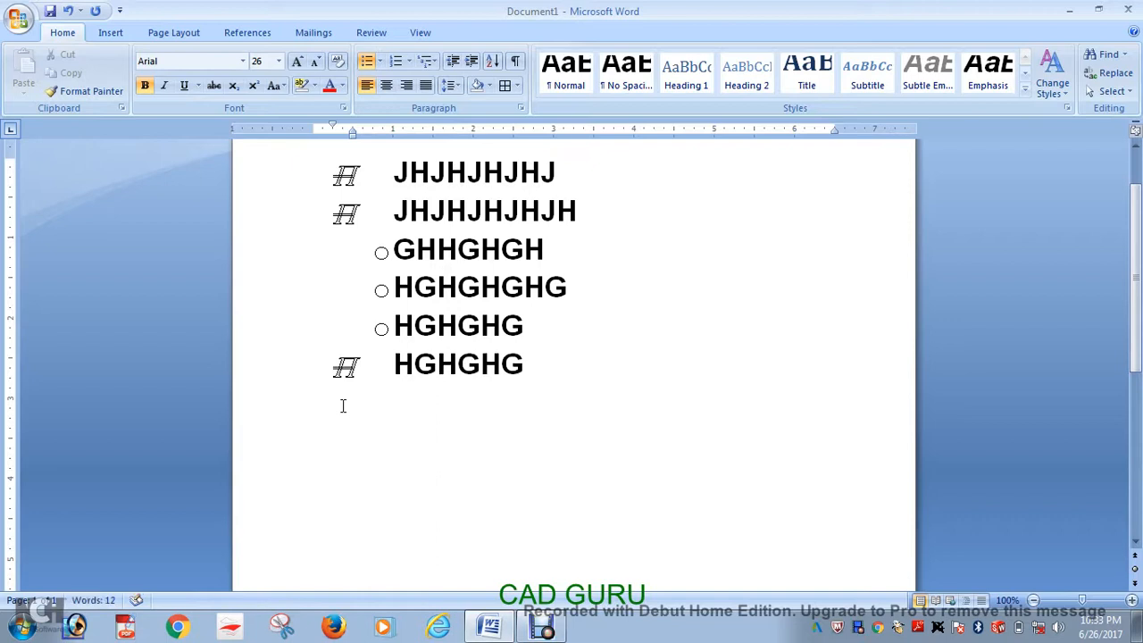
Add the second-level bullets HGHGH, JHJHJH and JHJHJ below it, followed by the first-level bullet BBNB.
key(Return)
key(Tab)
text(HGHGH)
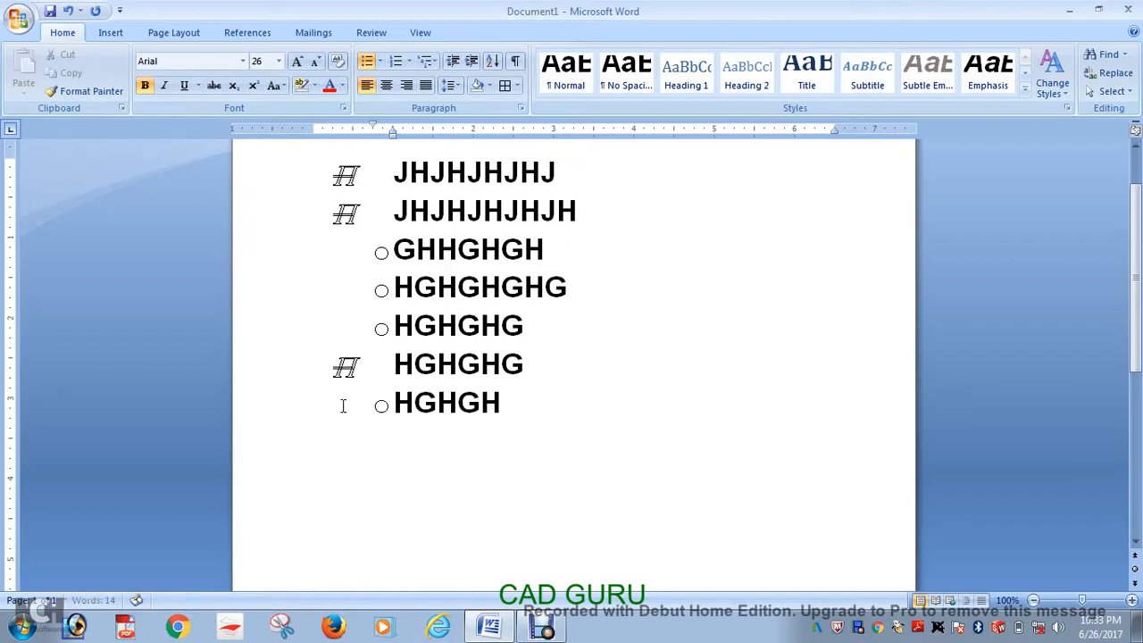
key(Return)
text(JHJHJH)
key(Return)
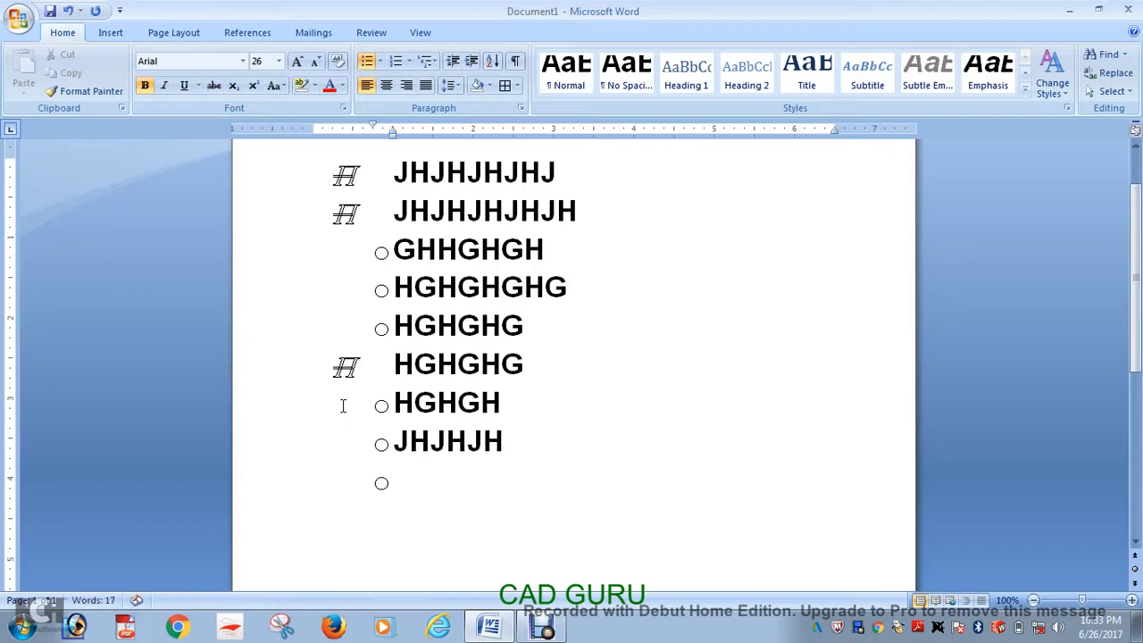
text(JHJHJ)
key(Return)
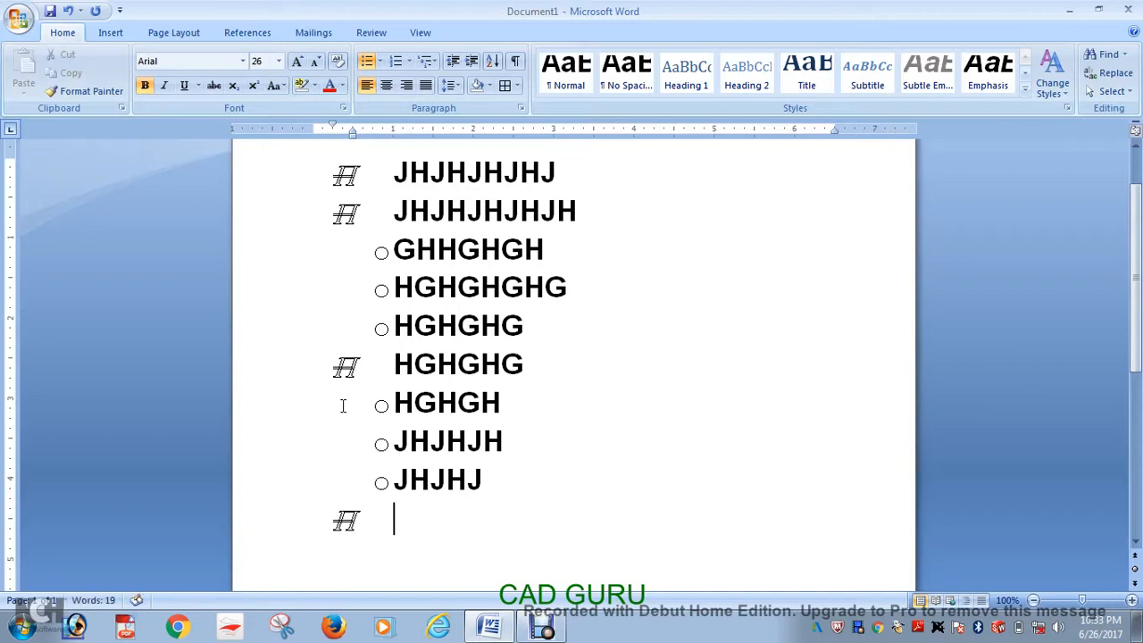
text(BBNB)
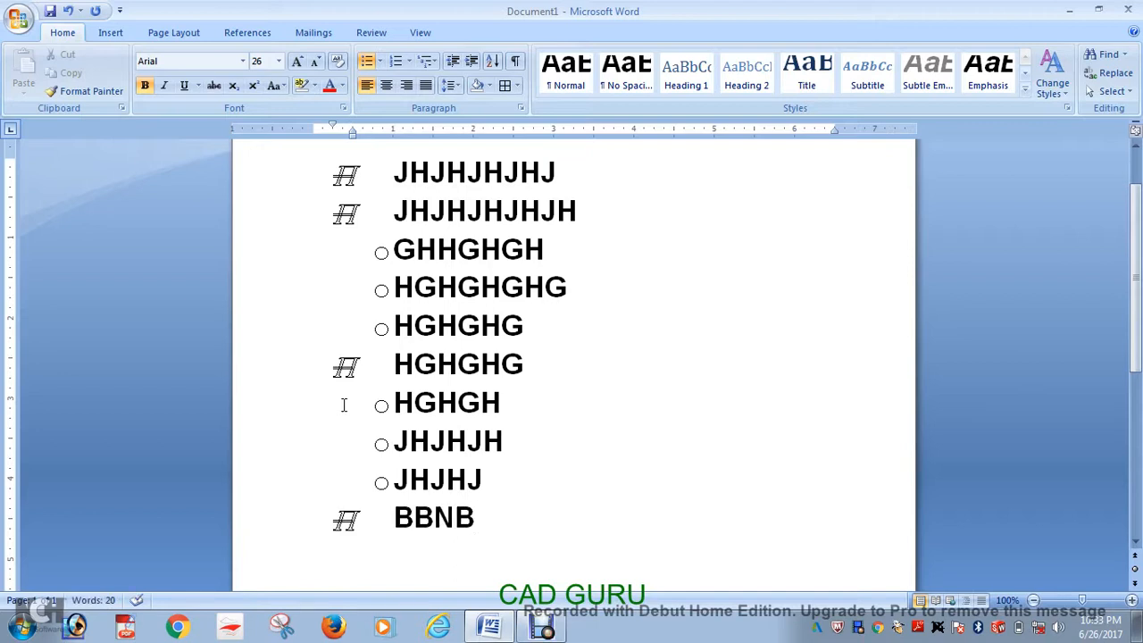
Delete the entire multi-level bulleted list to leave the page empty.
drag(477, 521, 301, 204)
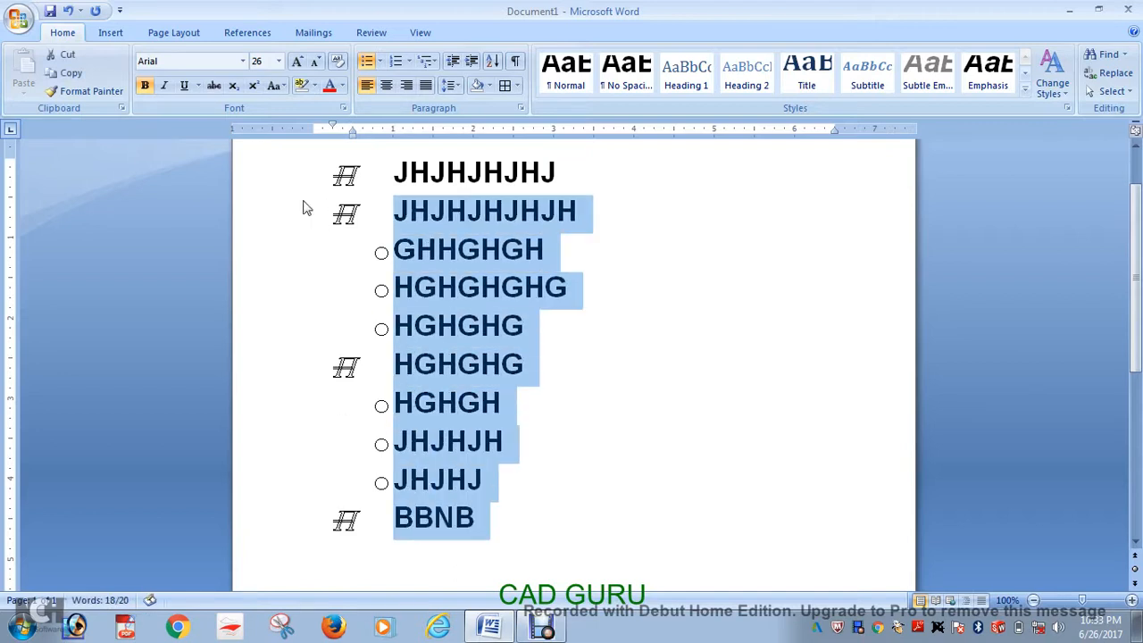
key(Delete)
key(ctrl+a)
key(Delete)
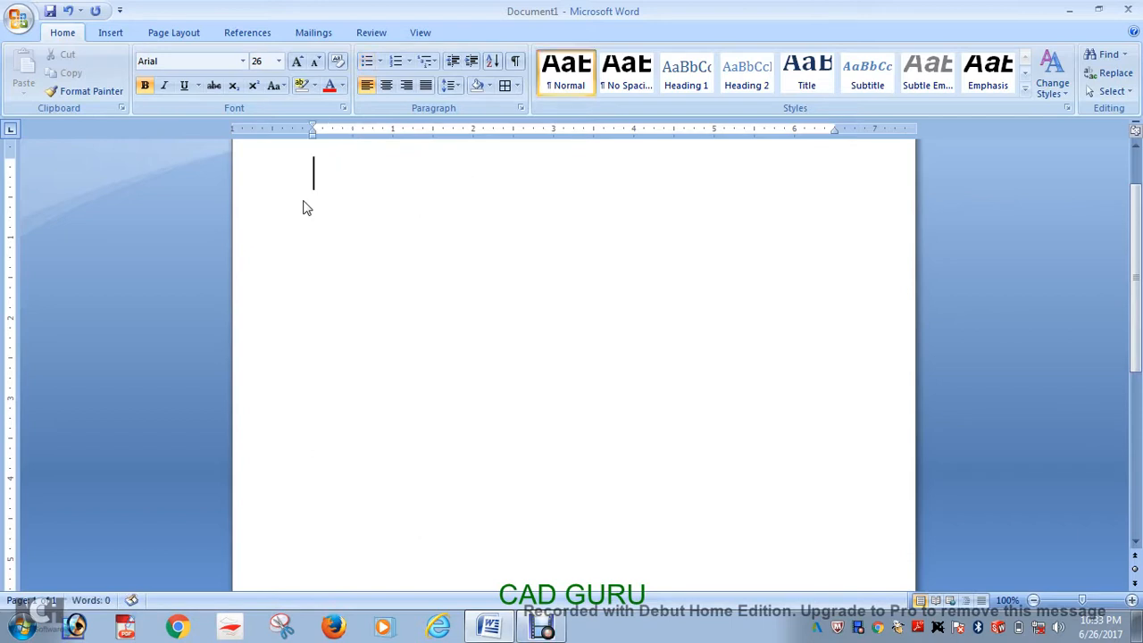
Write the note ENTER=BACK on the first line and TAB=FRONT on a second line.
text(ENTER)
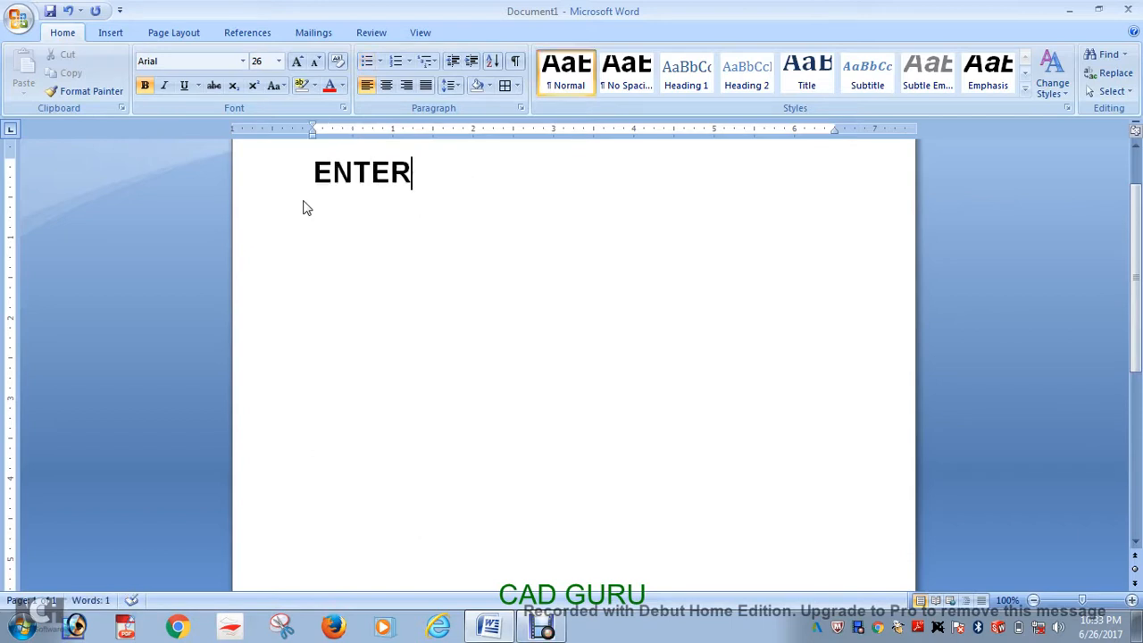
text(=BACK)
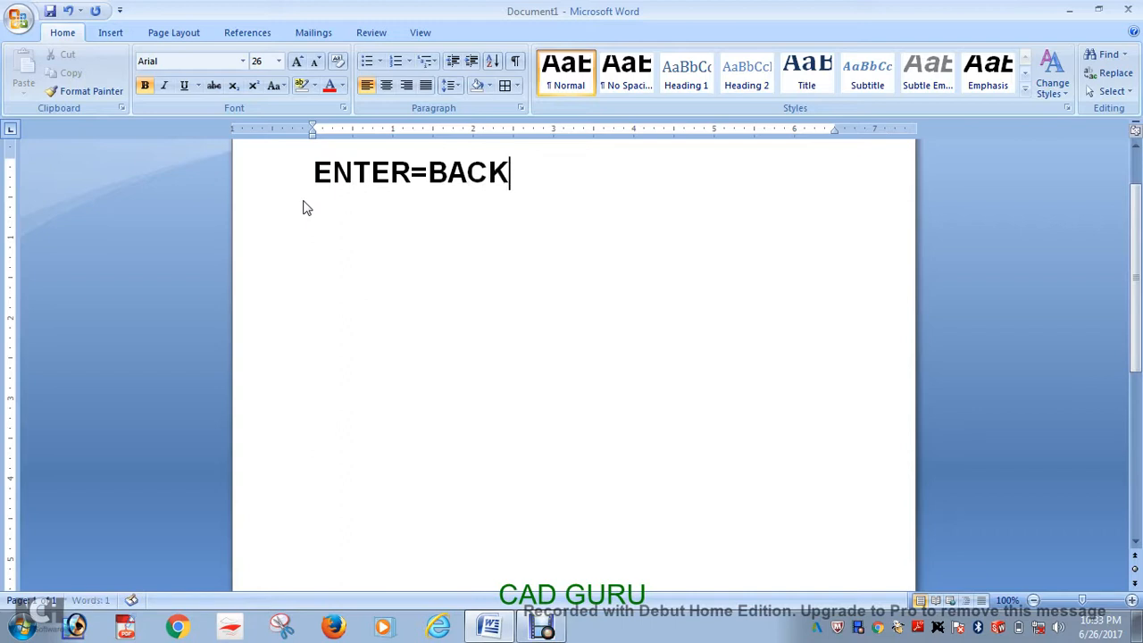
key(Return)
text(TAB=)
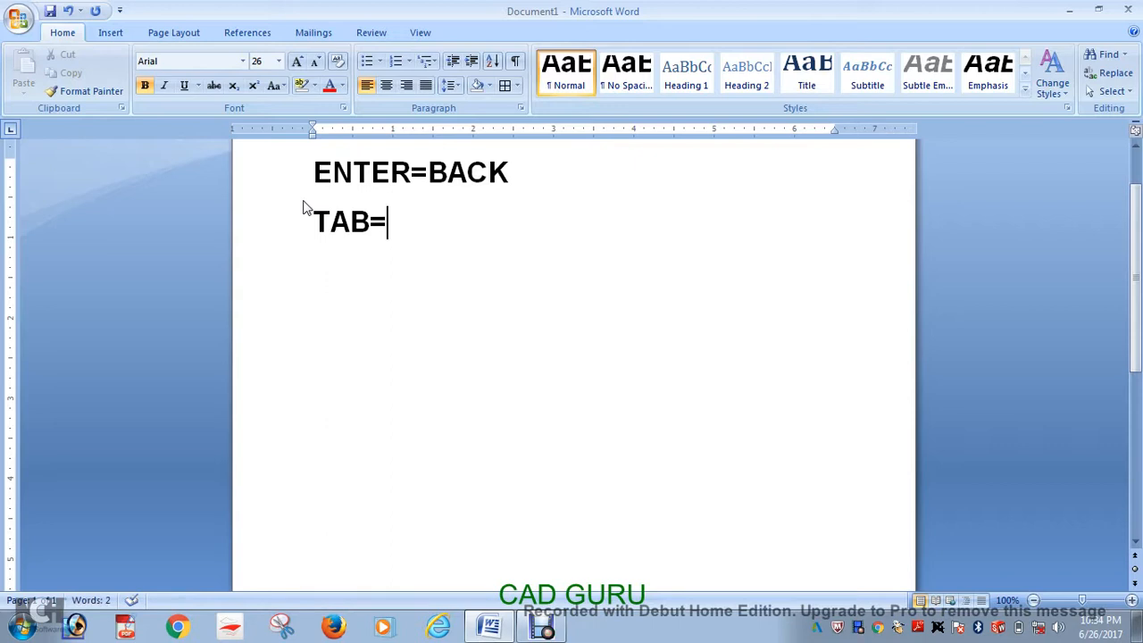
text(FR)
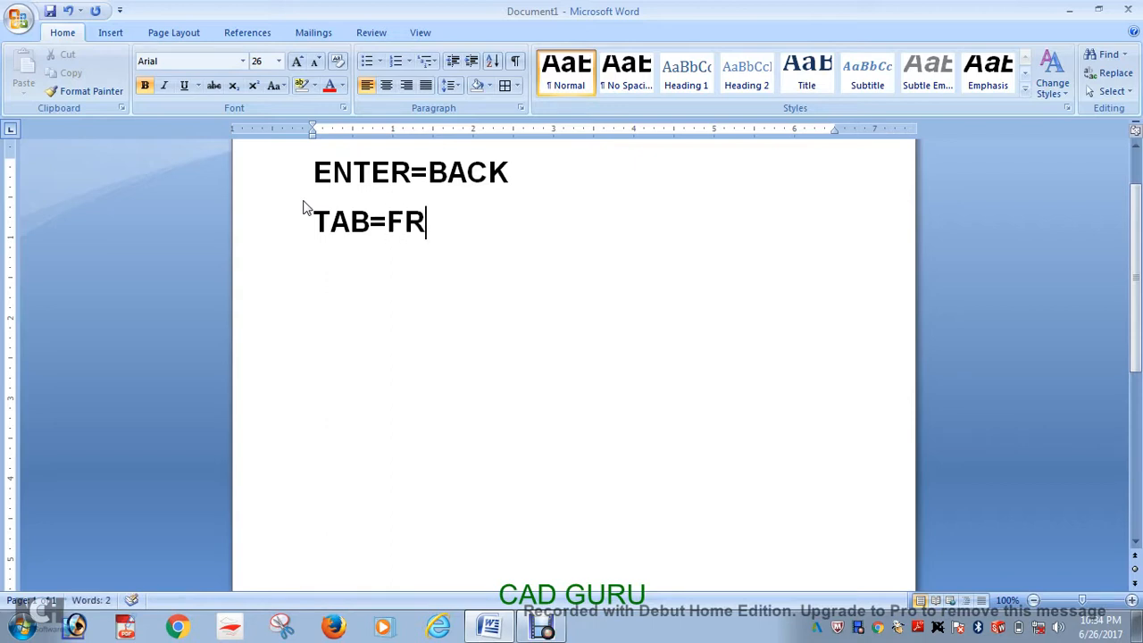
text(ONT)
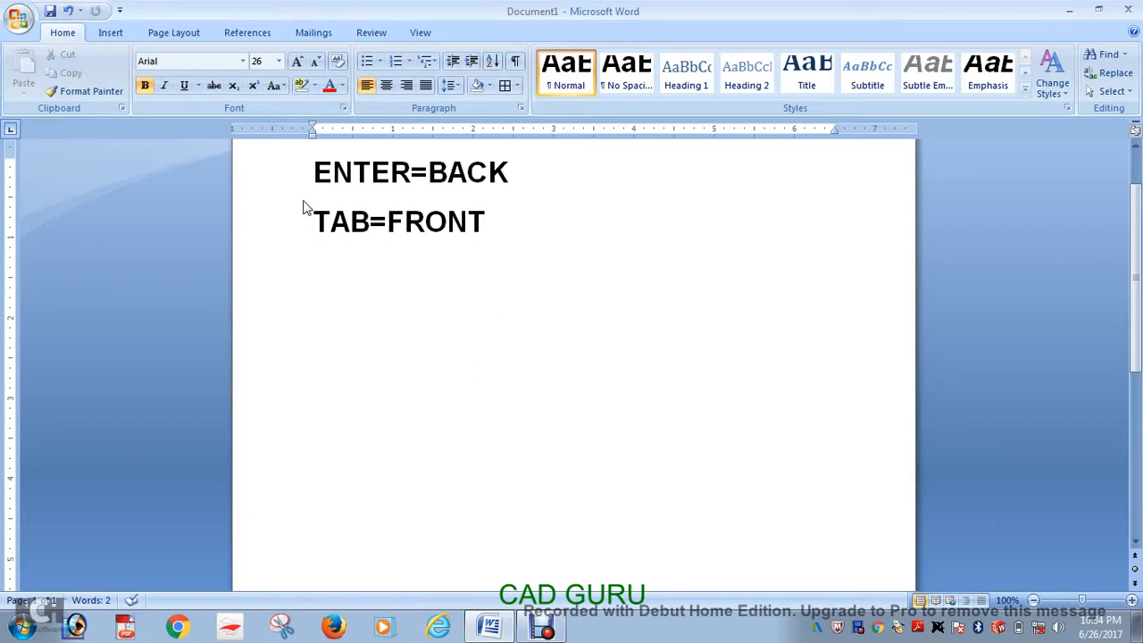
Delete both note lines to leave the page empty.
key(BackSpace)
key(BackSpace)
key(BackSpace)
key(BackSpace)
key(BackSpace)
key(BackSpace)
key(BackSpace)
key(BackSpace)
key(BackSpace)
key(BackSpace)
key(BackSpace)
key(BackSpace)
key(BackSpace)
key(BackSpace)
key(BackSpace)
key(BackSpace)
key(BackSpace)
key(BackSpace)
key(BackSpace)
key(BackSpace)
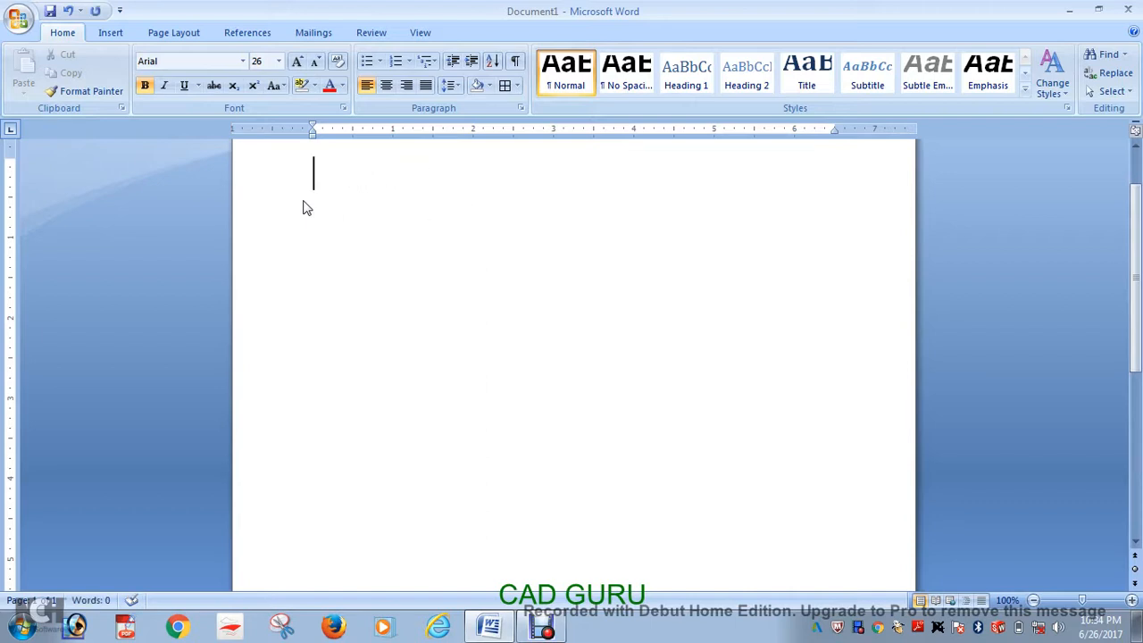
Start a bulleted list with the first-level item KHJHJHJH and the second-level items HGHGHGHG and HGHGHG.
click(369, 62)
text(KHJHJHJH)
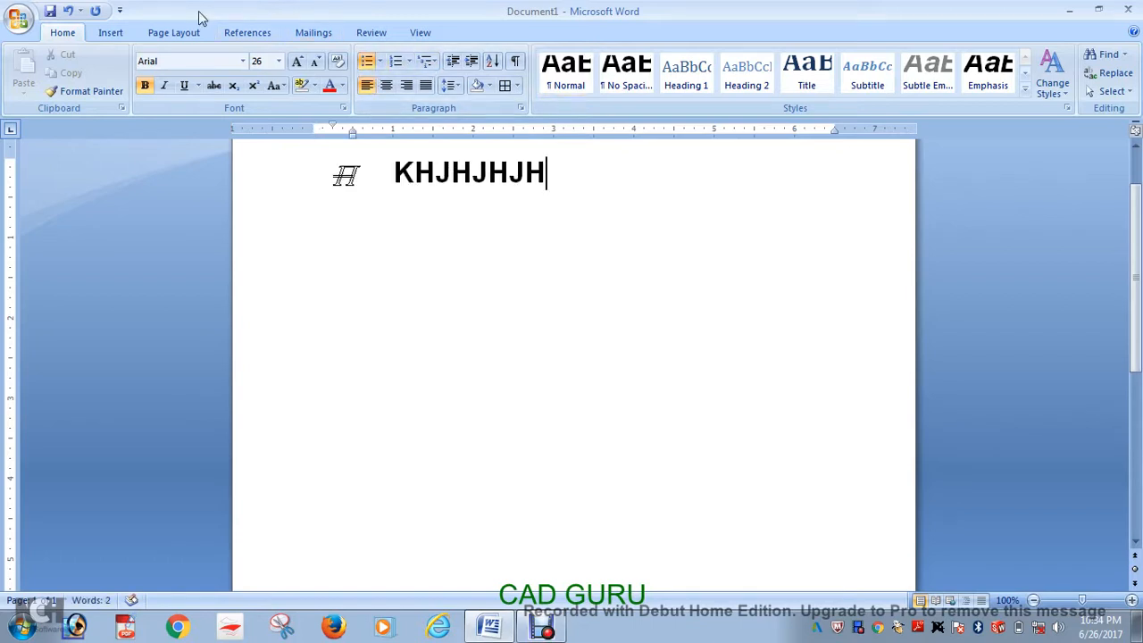
key(Return)
key(BackSpace)
text(HGHGHGHG)
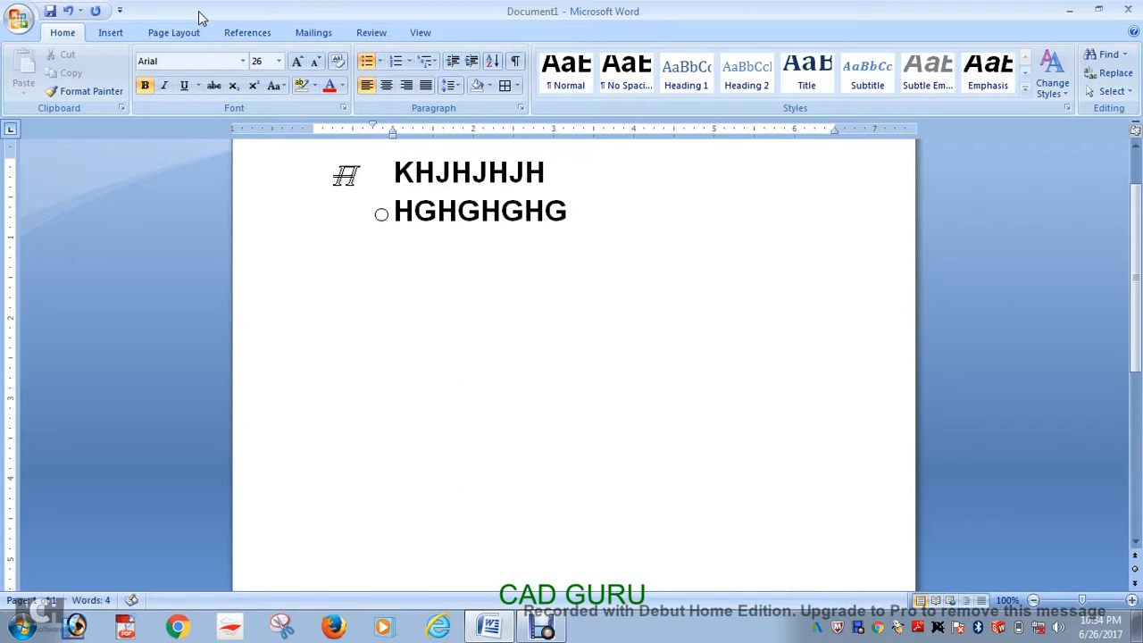
key(Return)
text(HGHGHG)
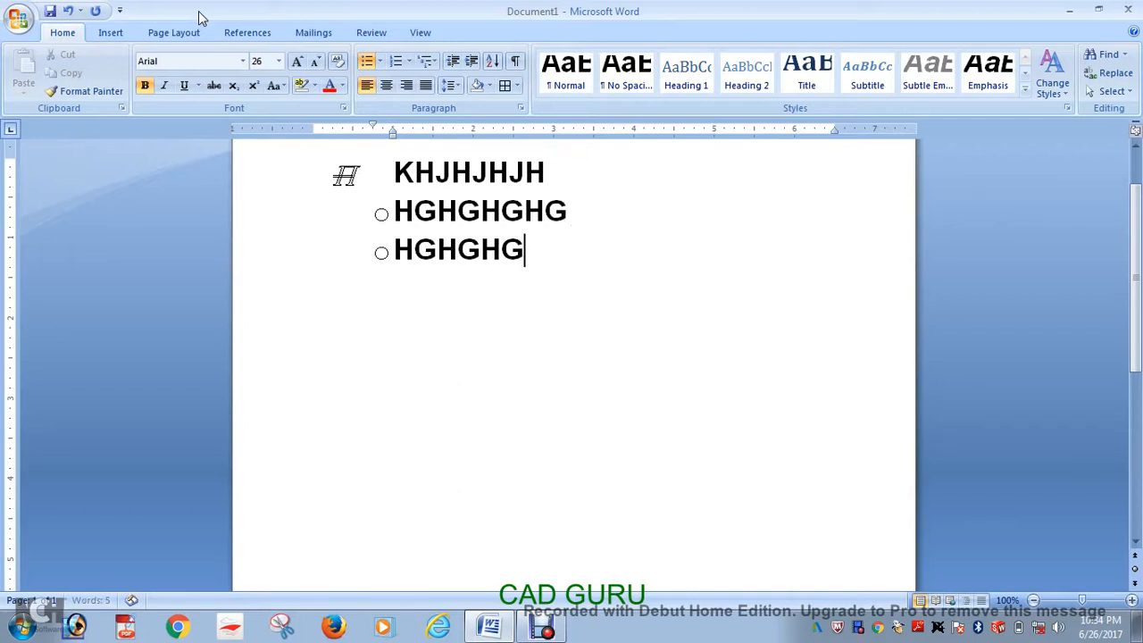
Add the third-level bullet HJHJHJHJ, followed by the first-level bullet HGHGHGHGHG.
key(Return)
key(Tab)
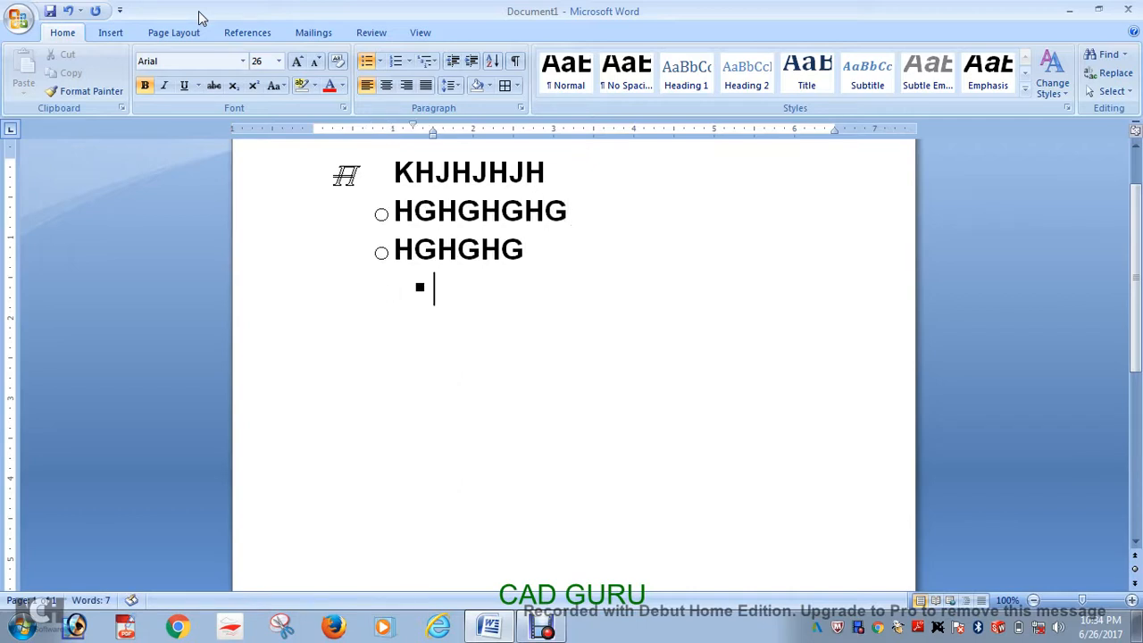
text(HJHJHJHJ)
key(Return)
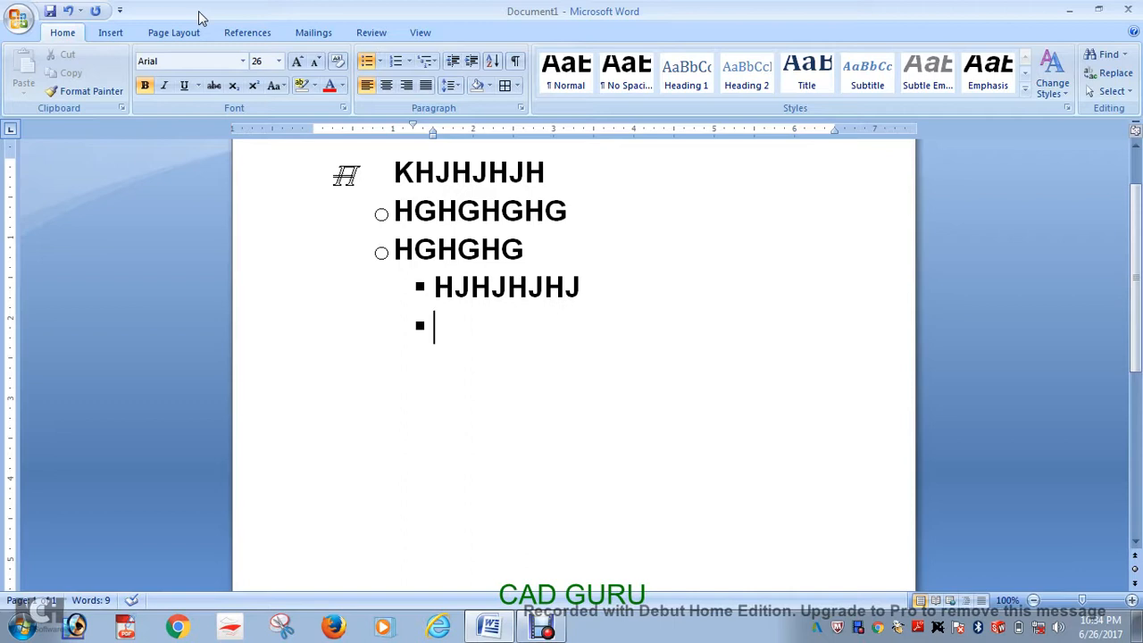
key(shift+Tab)
key(shift+Tab)
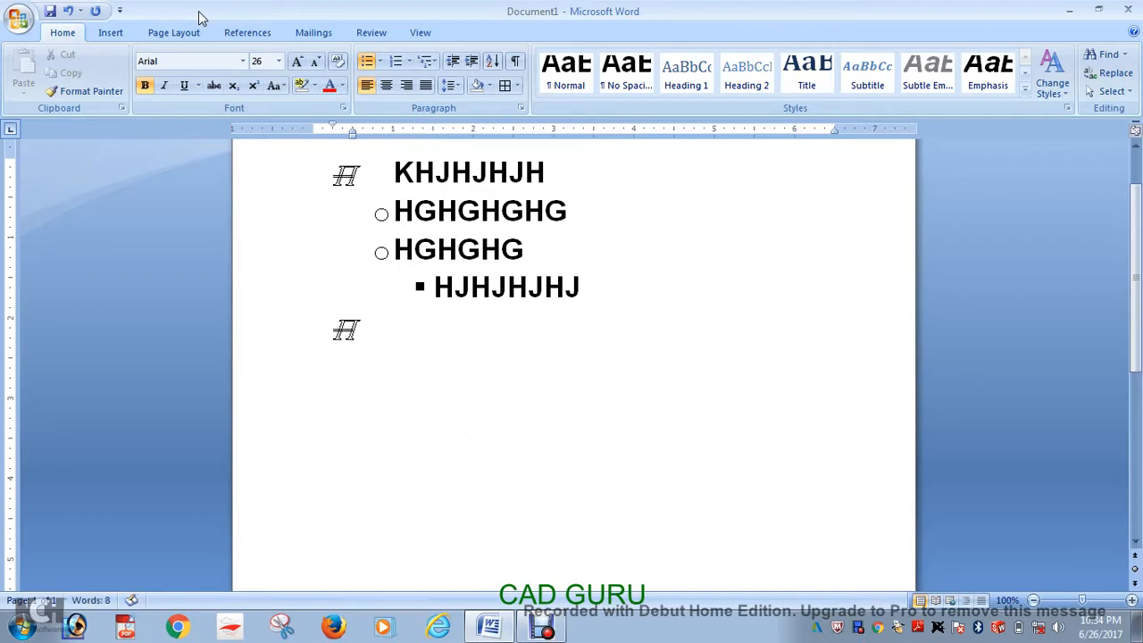
text(HGHGHGHGHG)
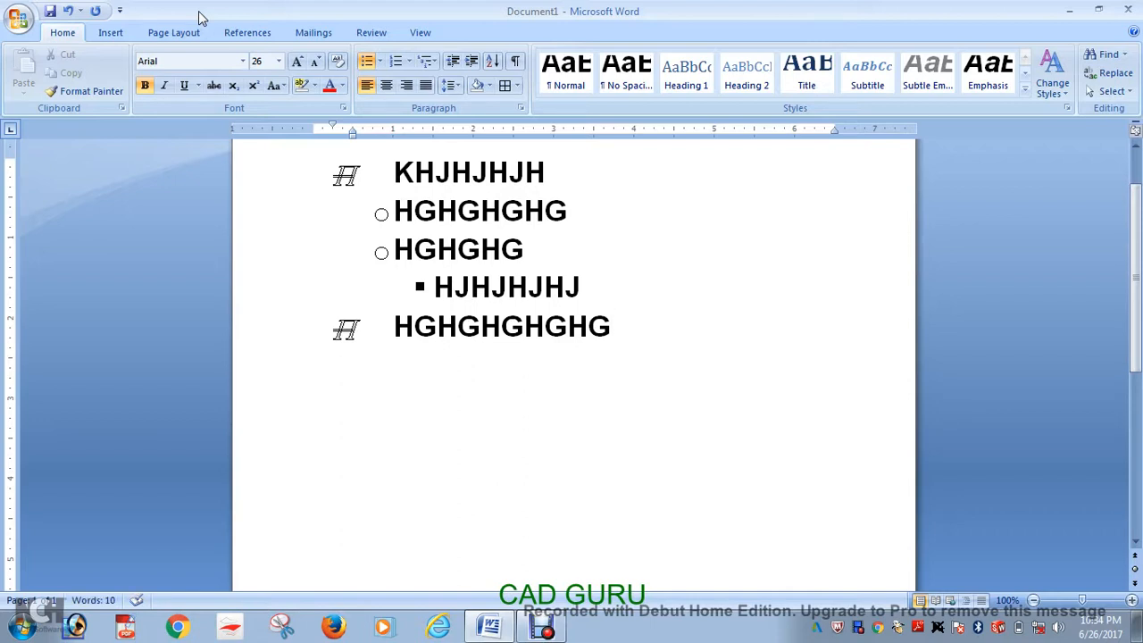
Delete the whole three-level bulleted list.
key(BackSpace)
key(BackSpace)
key(BackSpace)
key(BackSpace)
key(BackSpace)
key(BackSpace)
key(BackSpace)
key(BackSpace)
key(BackSpace)
key(BackSpace)
key(BackSpace)
key(BackSpace)
key(BackSpace)
key(BackSpace)
key(BackSpace)
key(BackSpace)
key(BackSpace)
key(BackSpace)
key(BackSpace)
key(BackSpace)
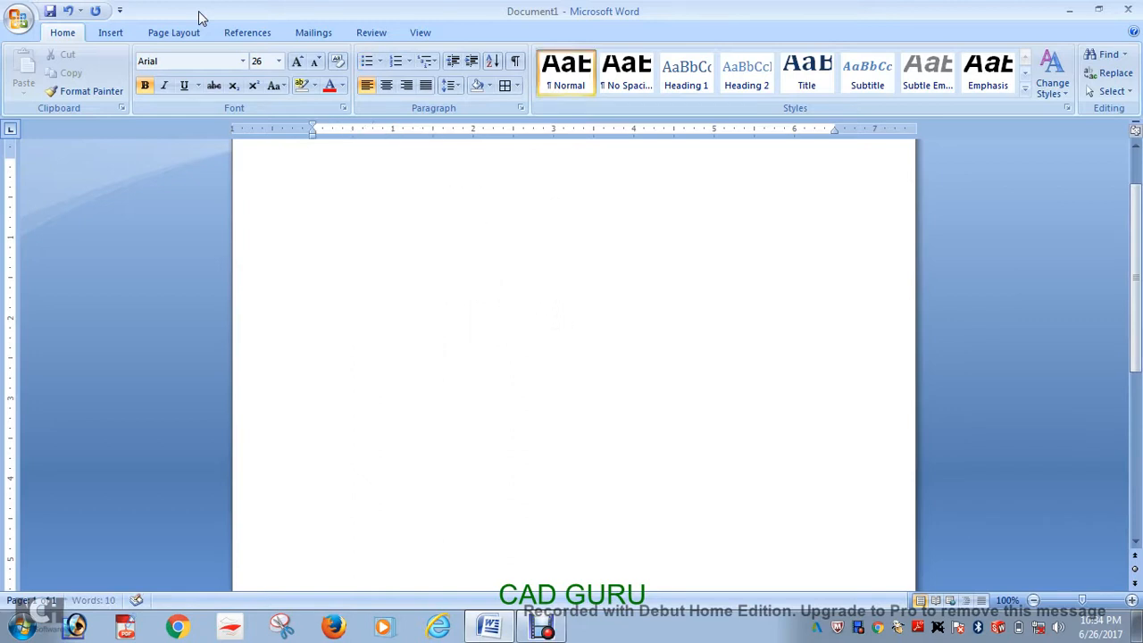
Start a numbered list on the empty page and set its numbering value to I.
click(397, 62)
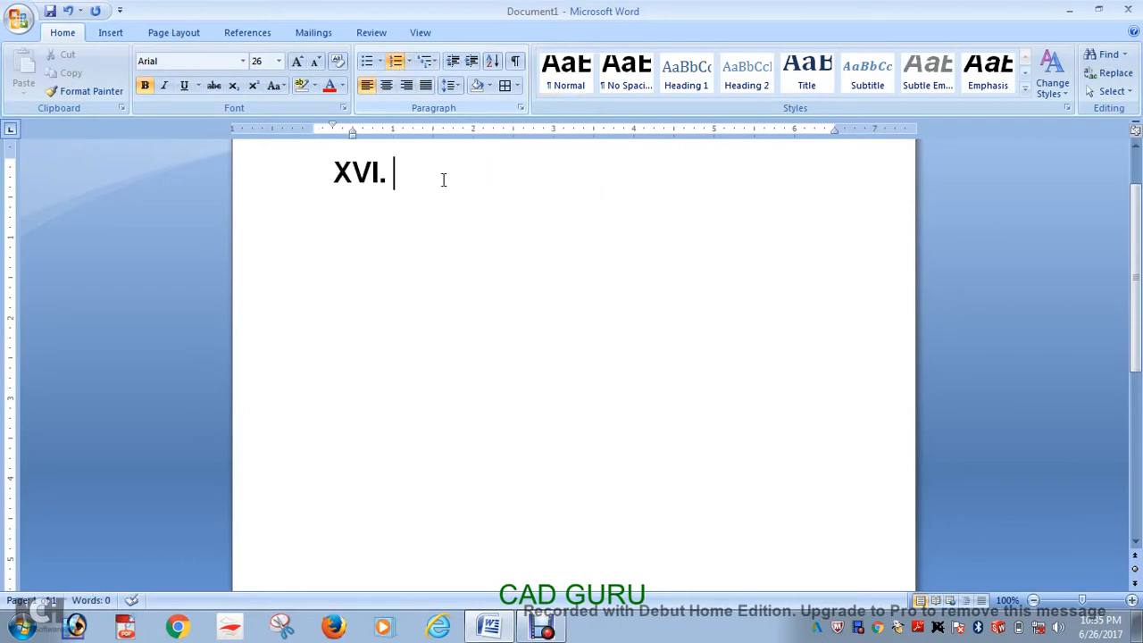
click(409, 61)
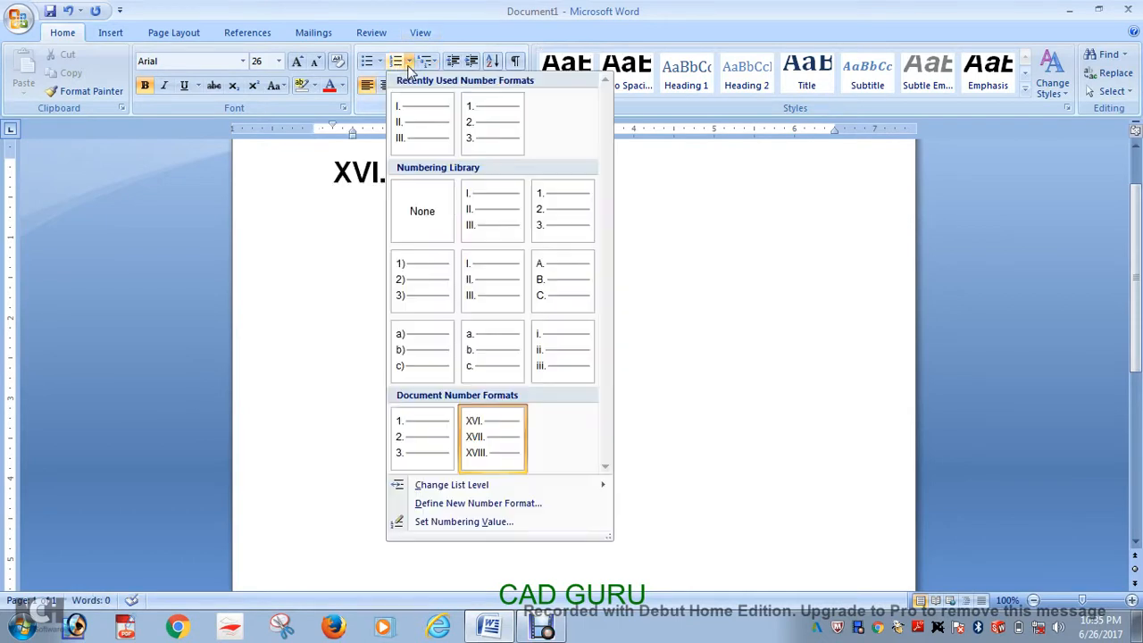
click(504, 525)
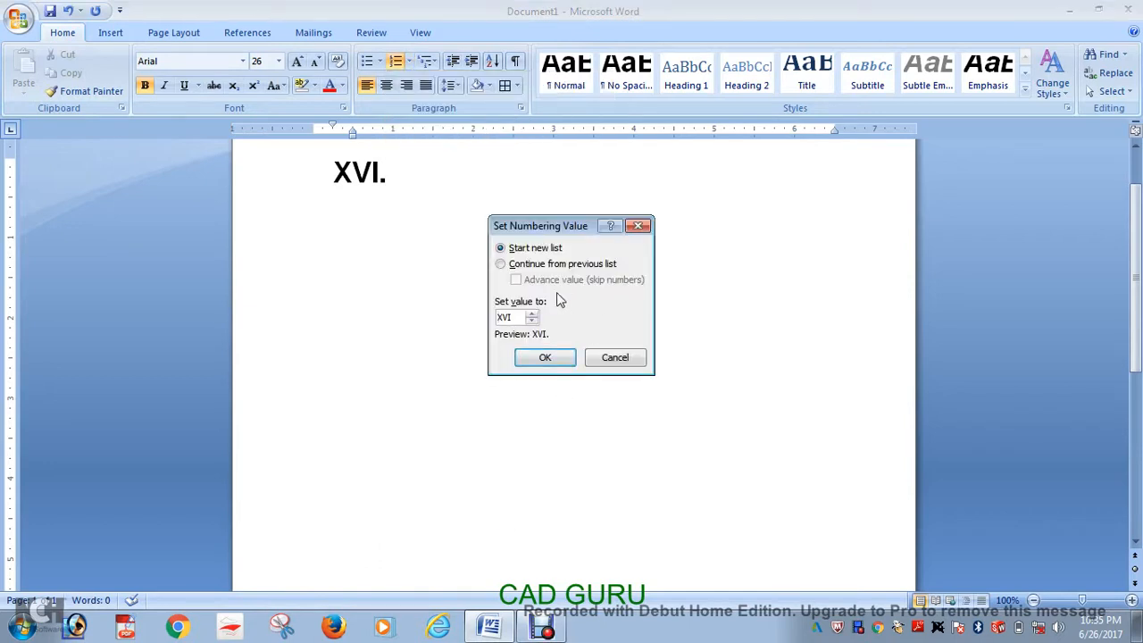
click(532, 322)
click(544, 357)
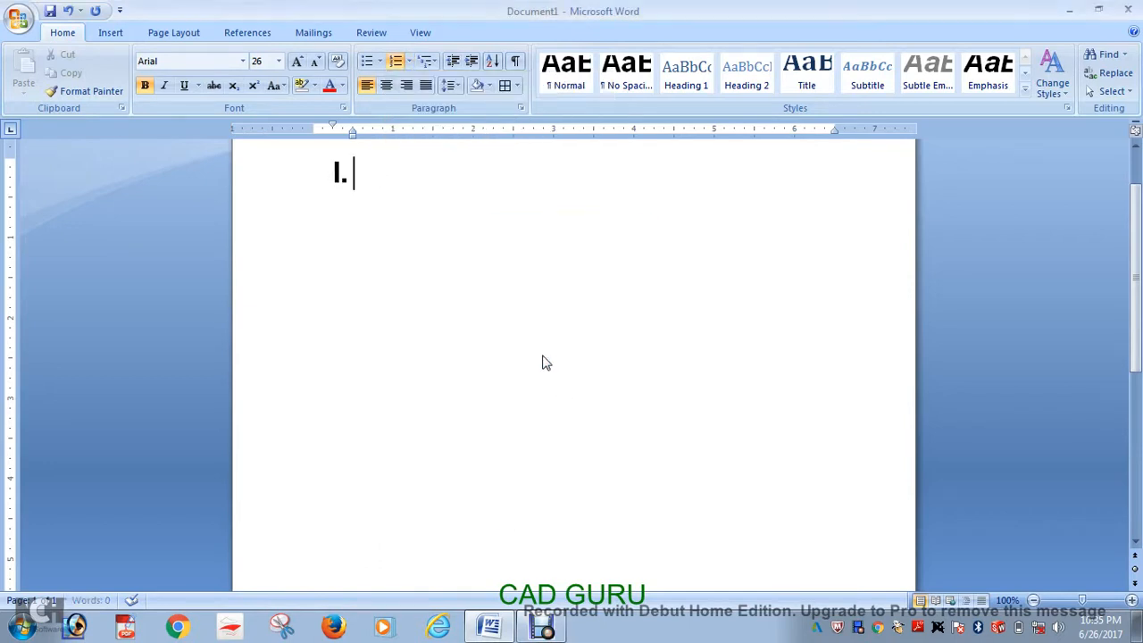
Apply the I., II., III. number format and enter the first-level items GHGHGH, GHGHG and GHGHG.
click(407, 60)
click(423, 125)
text(GHGHGH)
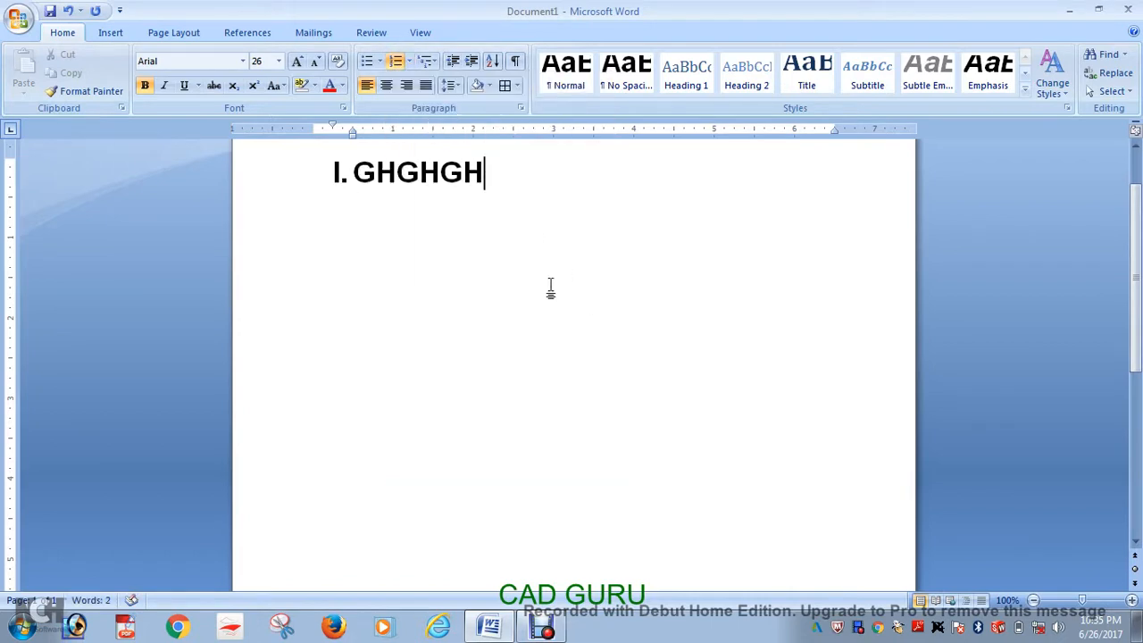
key(Return)
text(GHGHG)
key(Return)
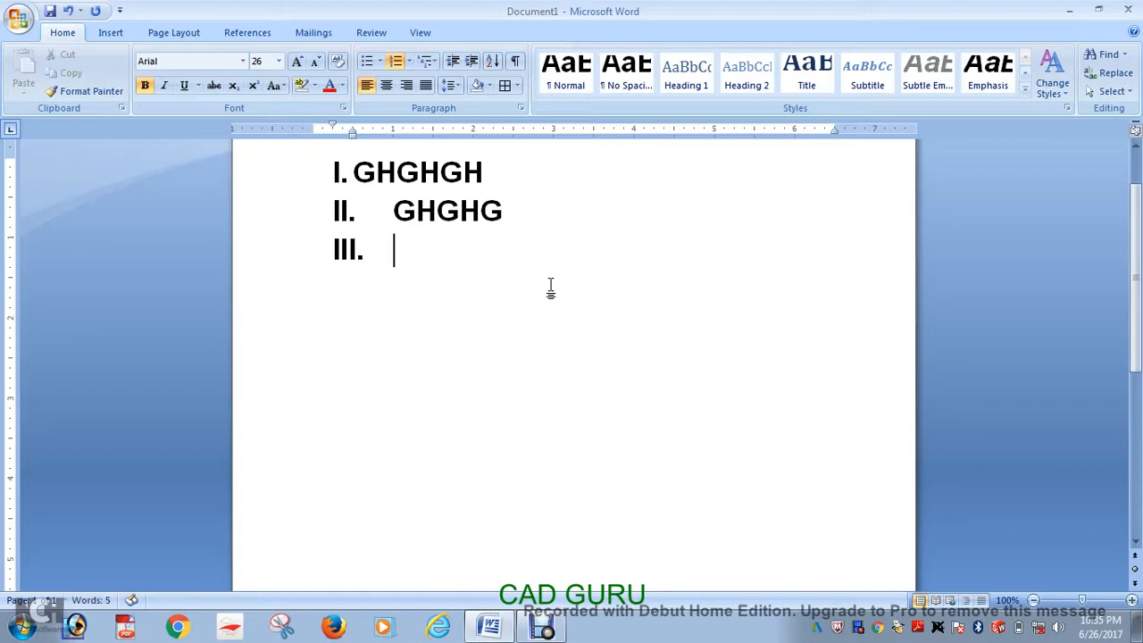
text(GHGHG)
key(Return)
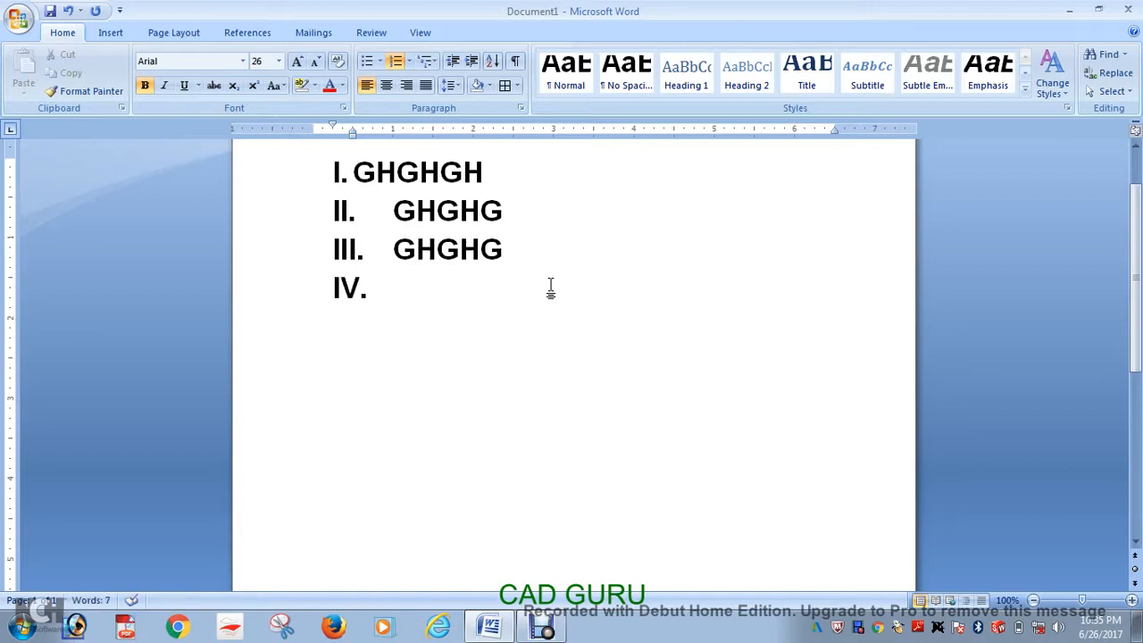
Add the second-level lettered items JHJHJH, JHJHJH and HJHJHJ under item III.
key(Tab)
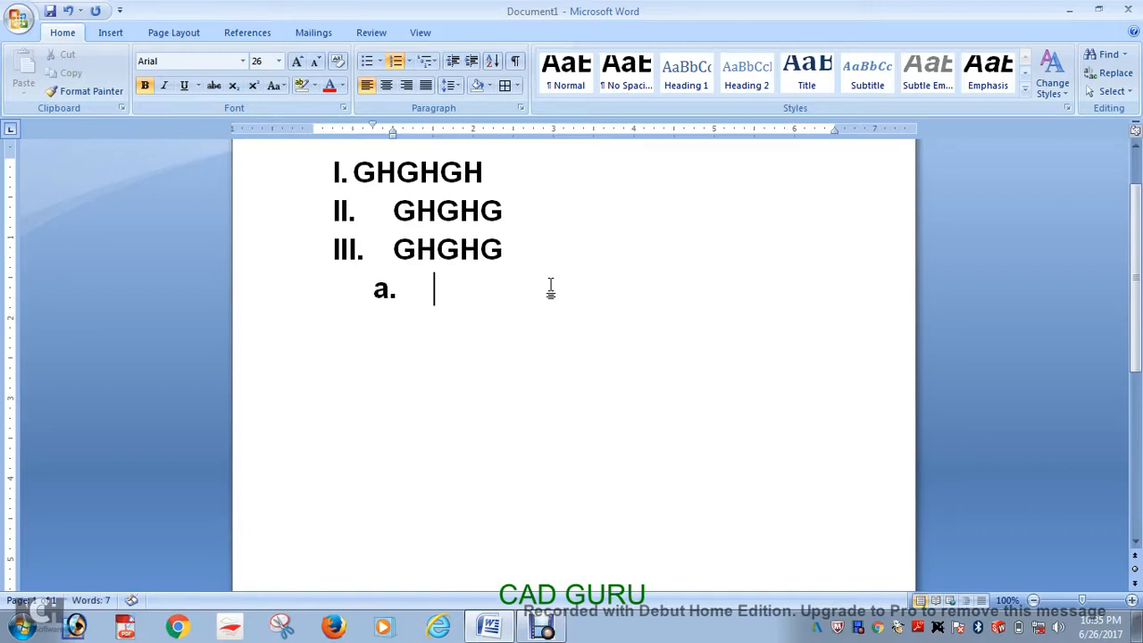
text(JHJHJH)
key(Return)
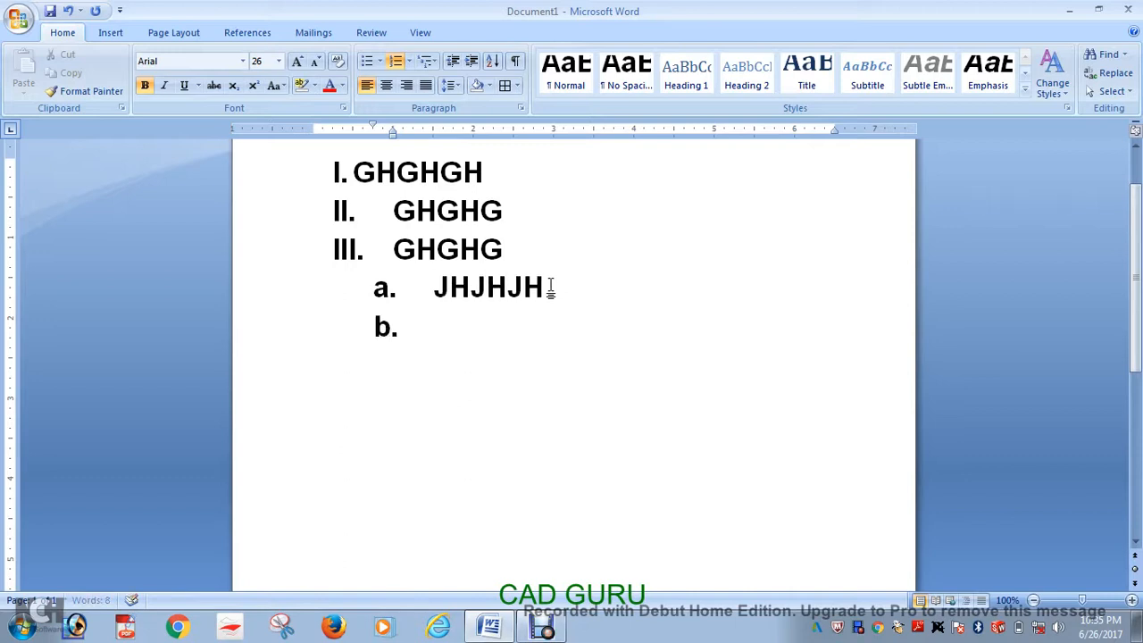
text(JHJHJH)
key(Return)
text(HJHJHJ)
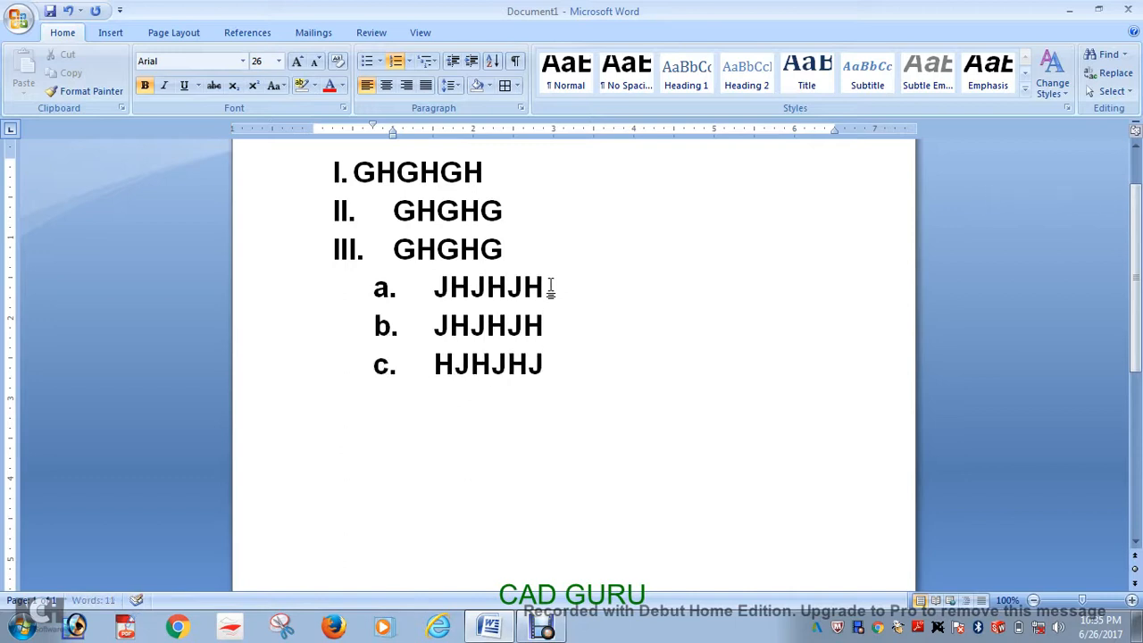
Add the third-level items JHHJHJH and JHJHJ under item c.
key(Return)
key(Tab)
text(JHHJHJH)
key(Return)
text(JHJHJ)
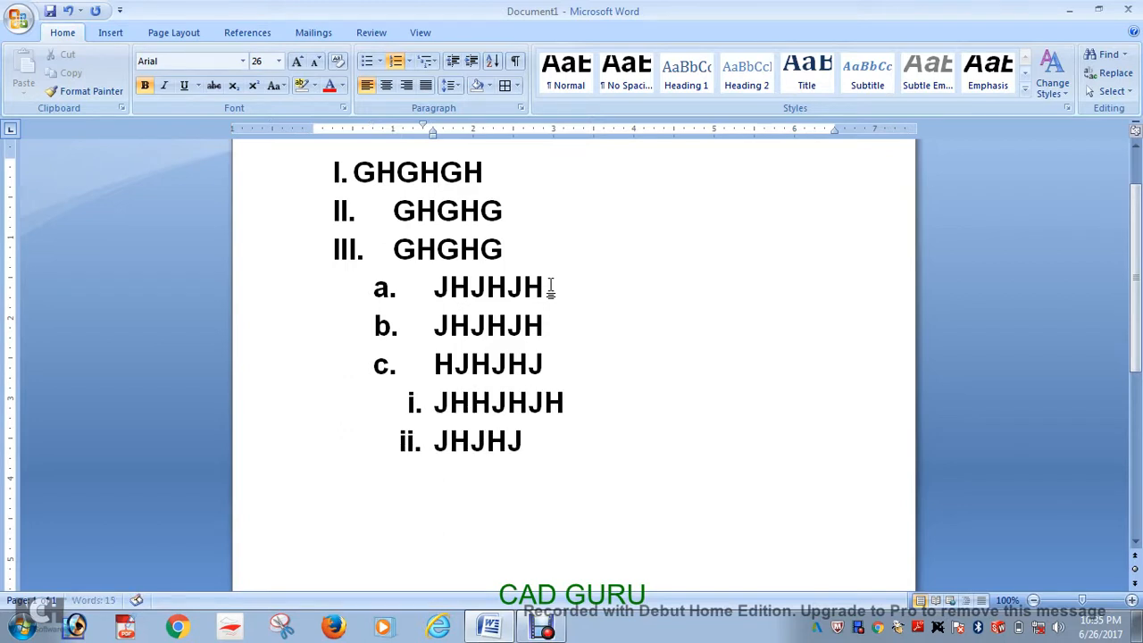
Return to the first numbering level and add the items JHJHJHJ, HHGHG and JGJHJ.
key(Return)
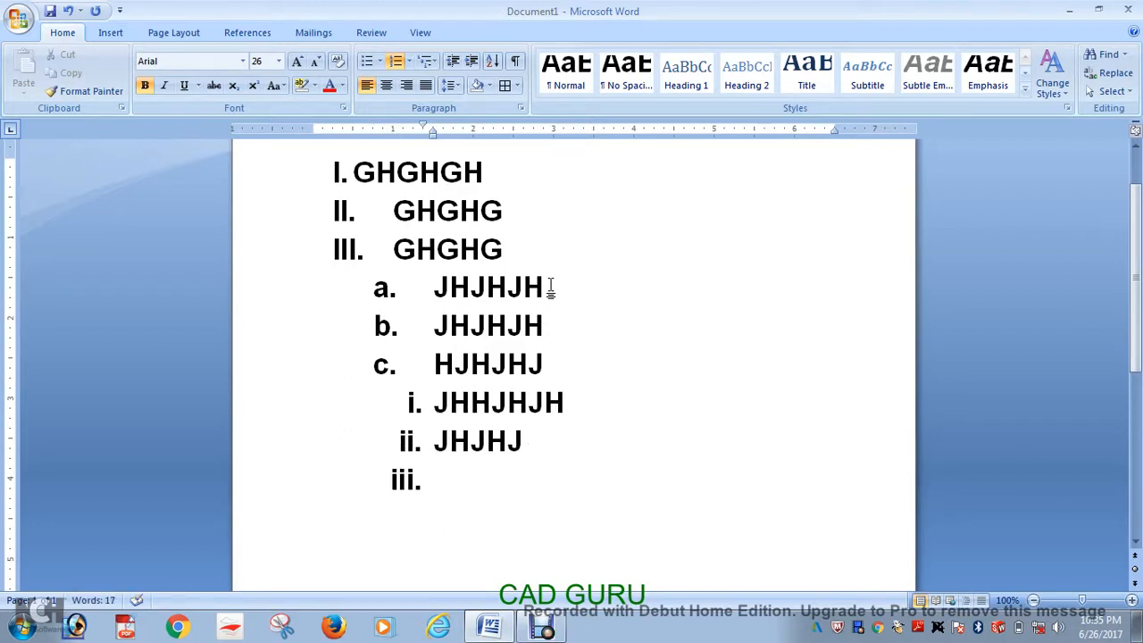
key(shift+Tab)
key(shift+Tab)
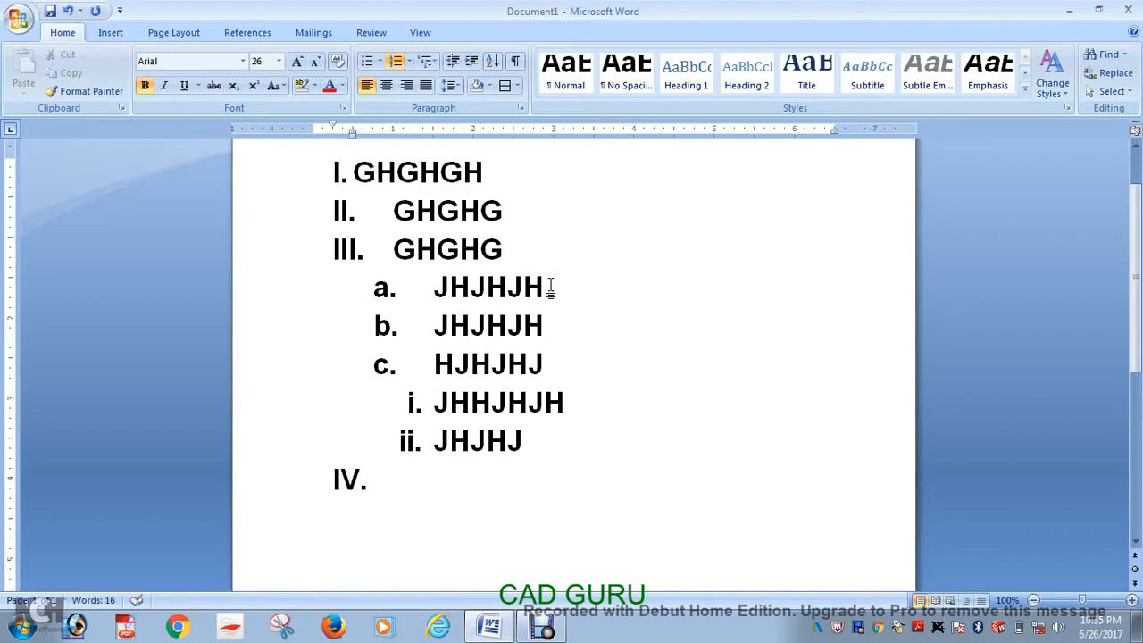
text(JHJHJHJ)
key(Return)
text(HH)
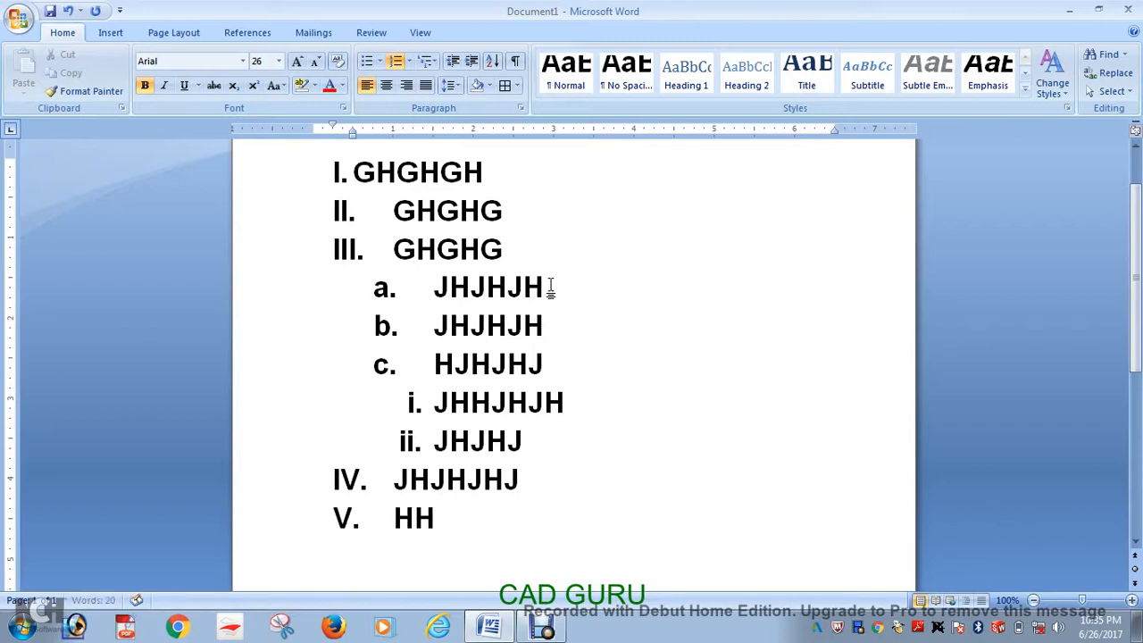
text(GHG)
key(Return)
text(JGJHJ)
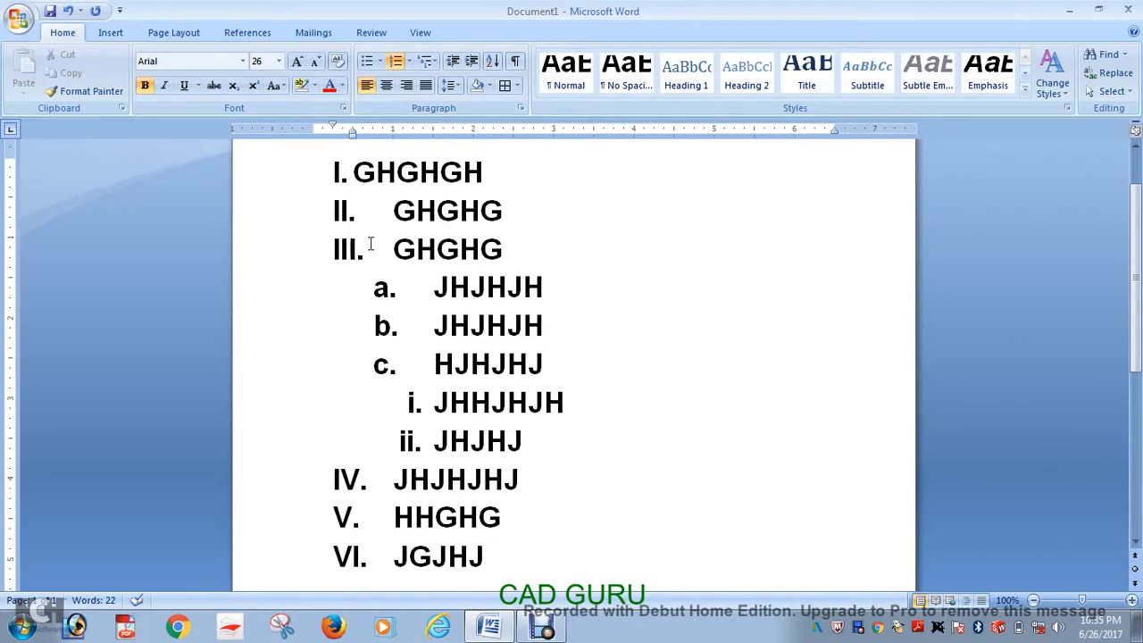
click(393, 289)
drag(379, 287, 385, 360)
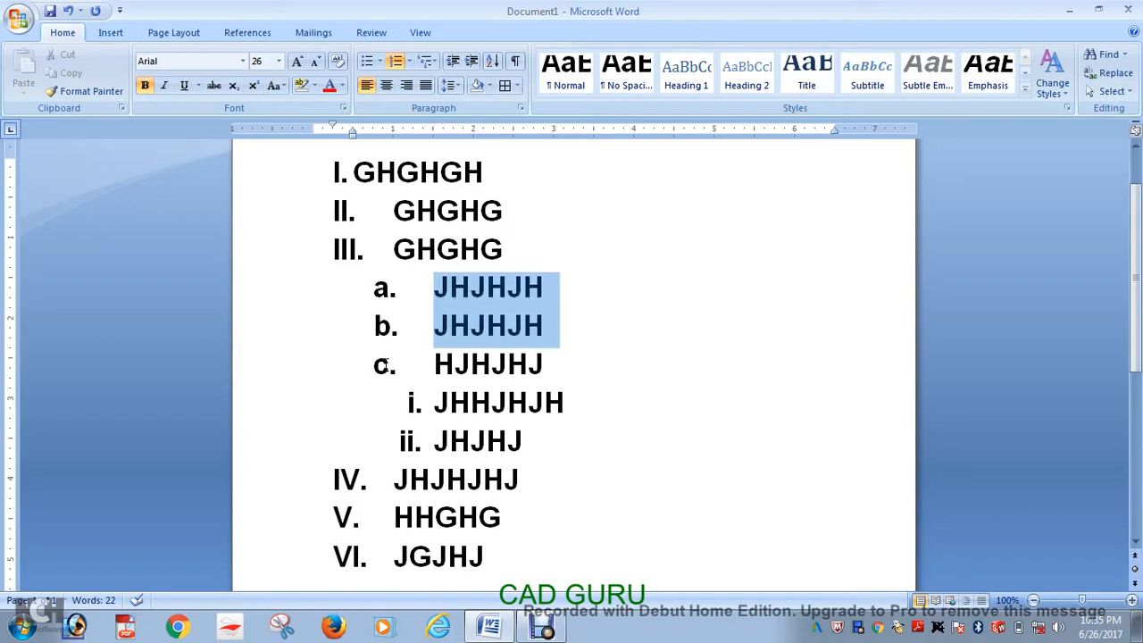
click(389, 293)
click(393, 304)
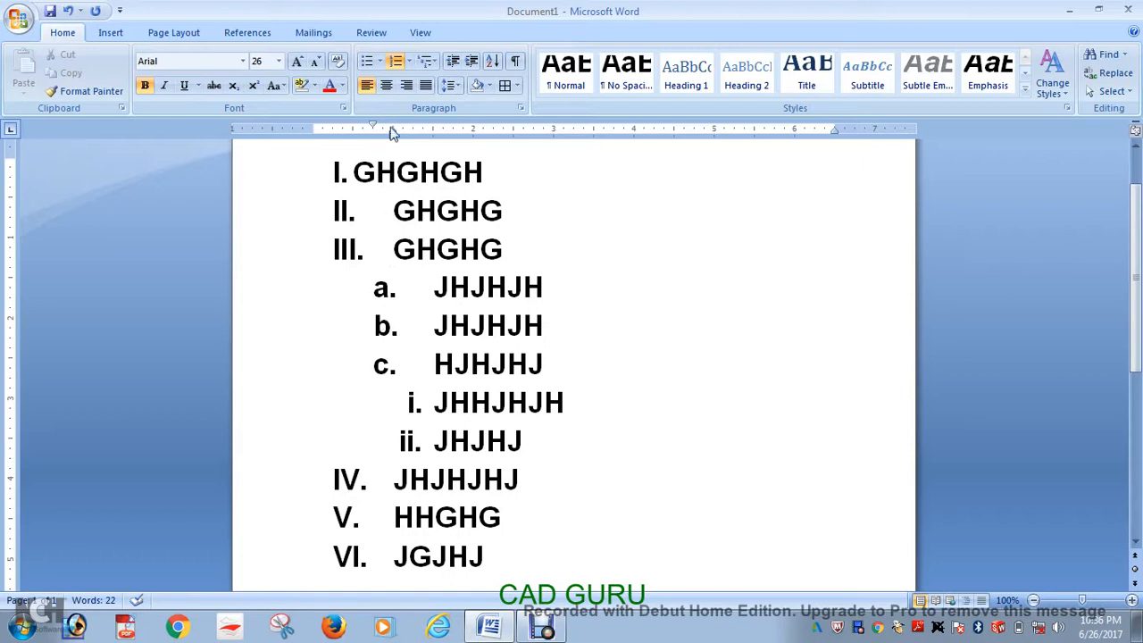
Delete the entire multi-level numbered list, including its remaining empty numbering.
click(498, 575)
drag(498, 575, 276, 133)
key(BackSpace)
key(BackSpace)
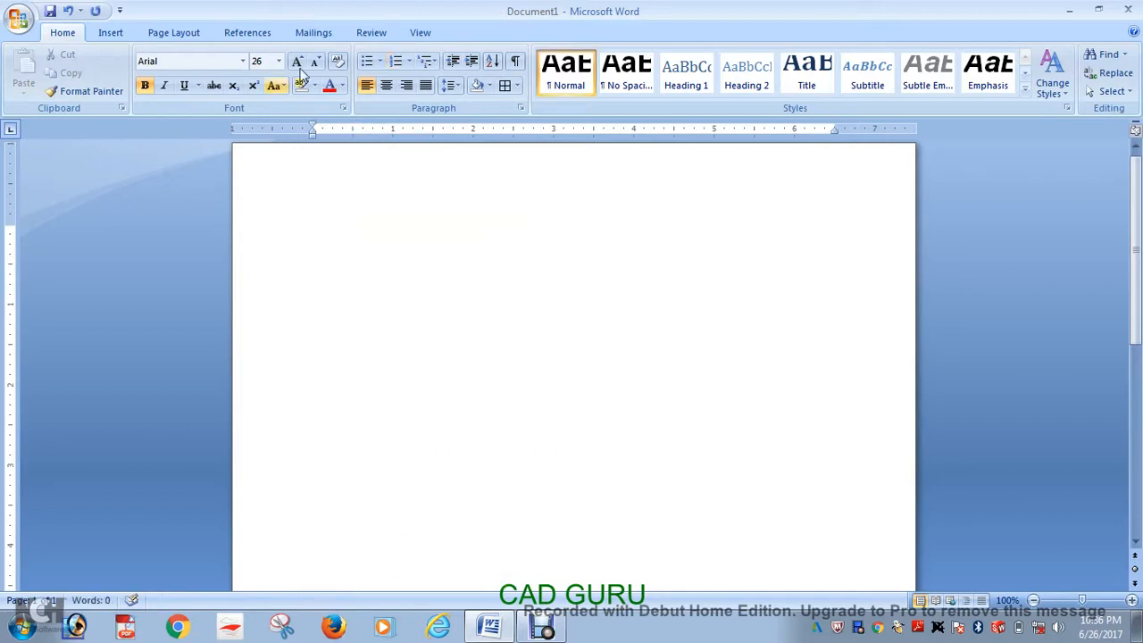
Start defining a new multilevel list and set the level 3 number style to 1st, 2nd, 3rd.
click(426, 61)
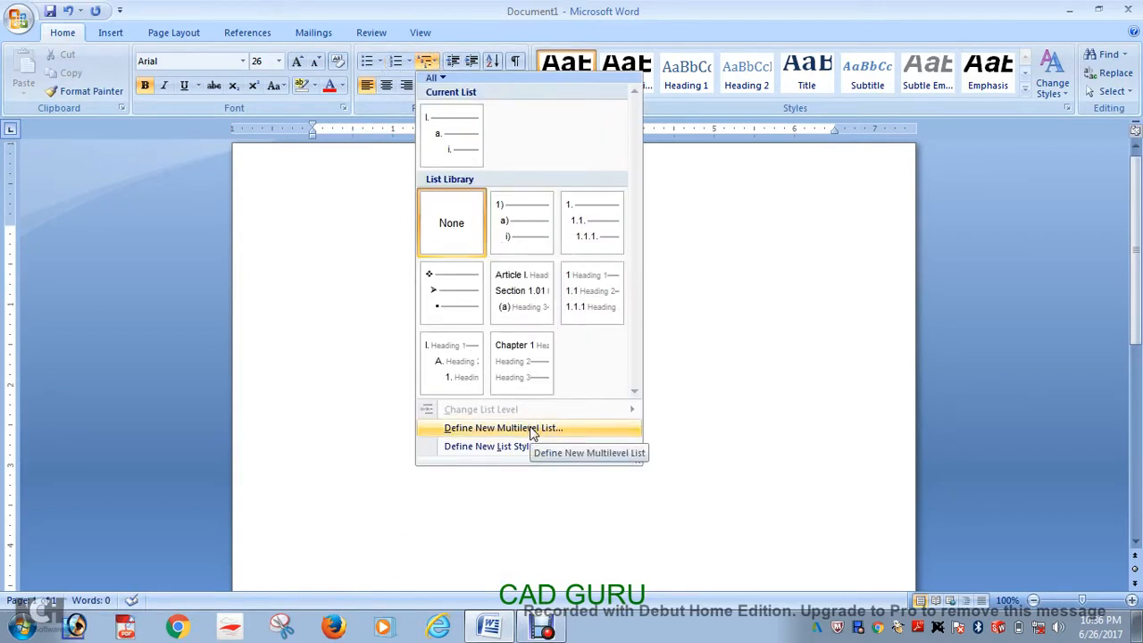
click(533, 430)
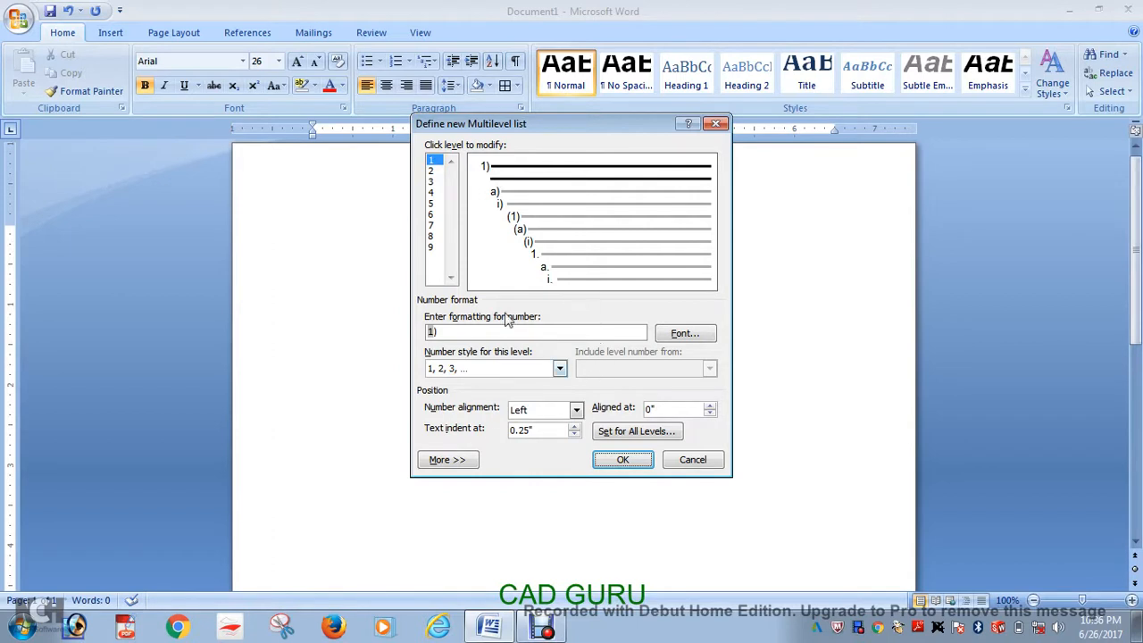
click(432, 171)
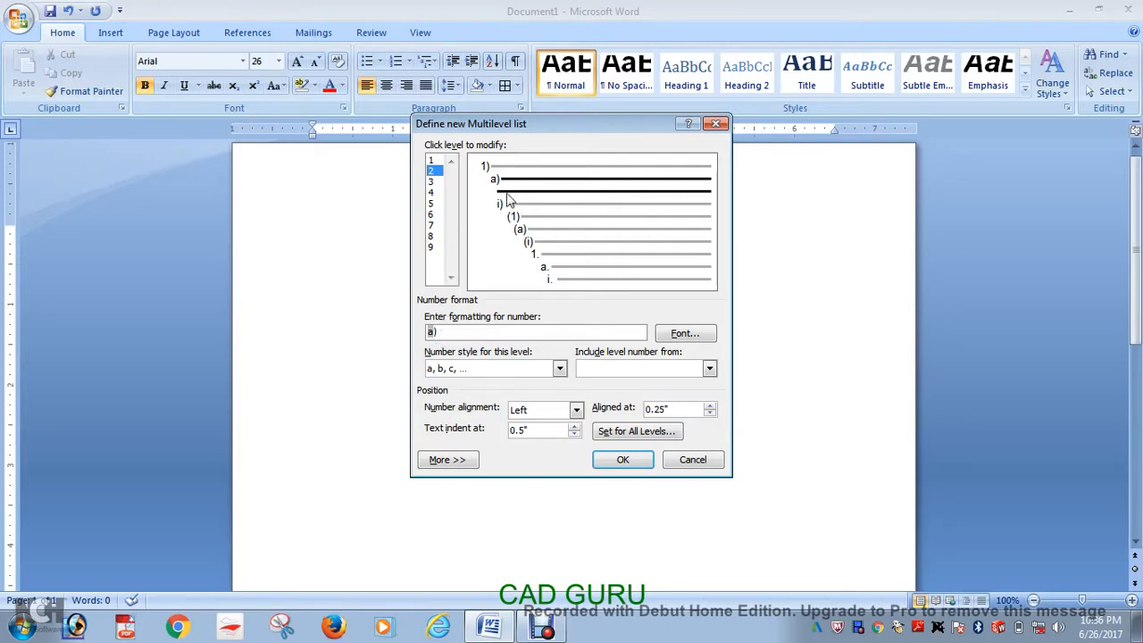
click(431, 183)
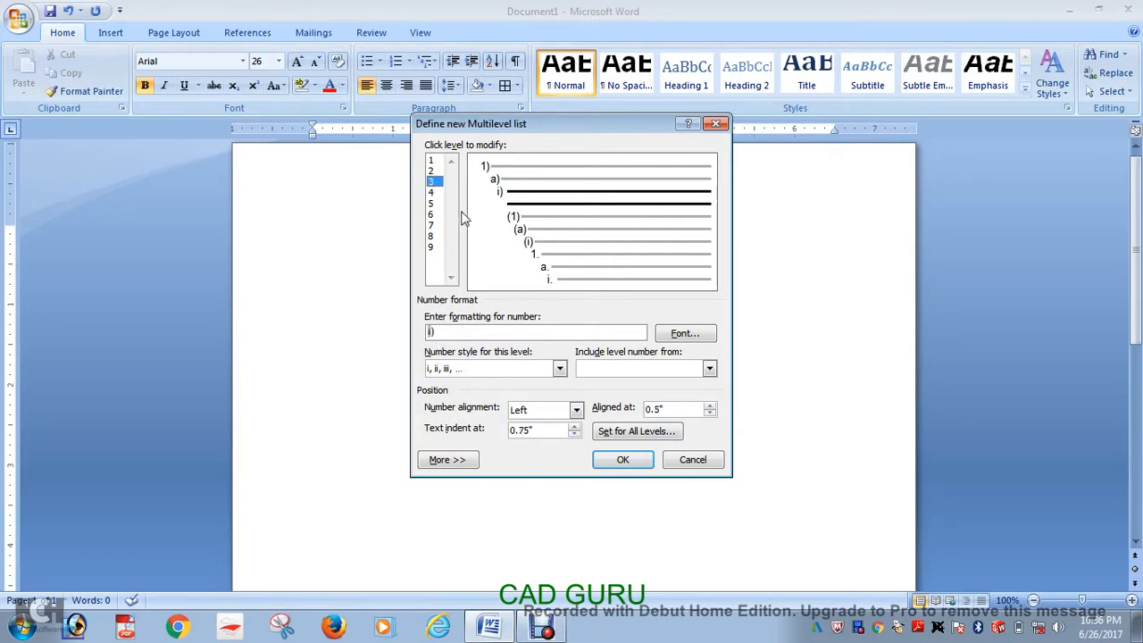
click(559, 369)
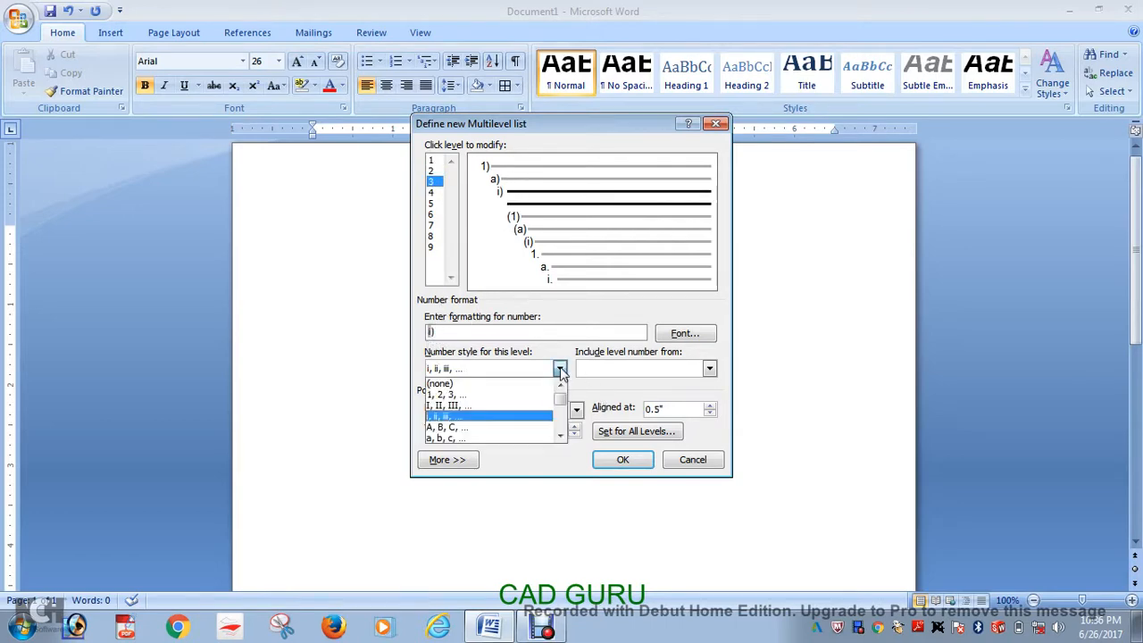
scroll(464, 428, down, 1)
click(464, 417)
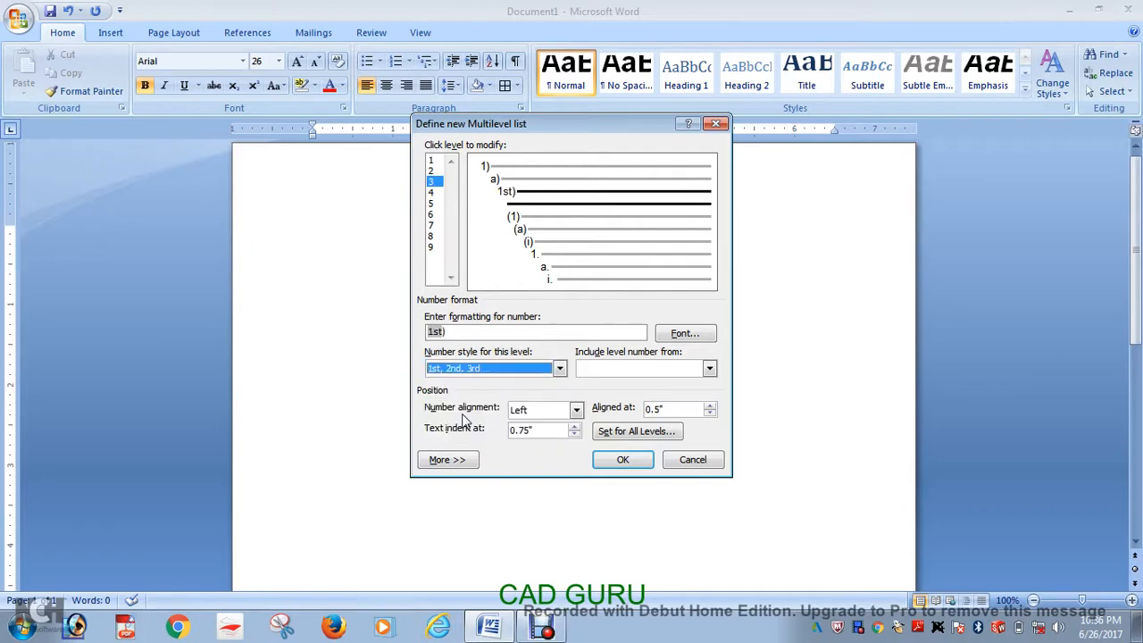
Set the number style of level 4 in the new multilevel list to 01, 02, 03.
click(432, 193)
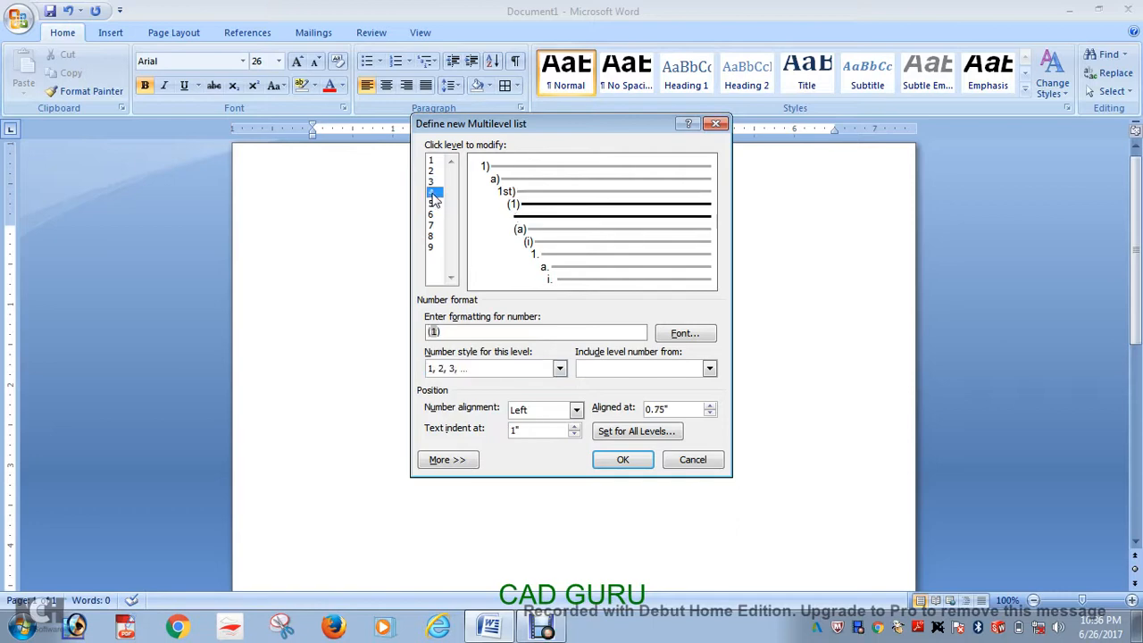
click(559, 368)
scroll(515, 435, down, 2)
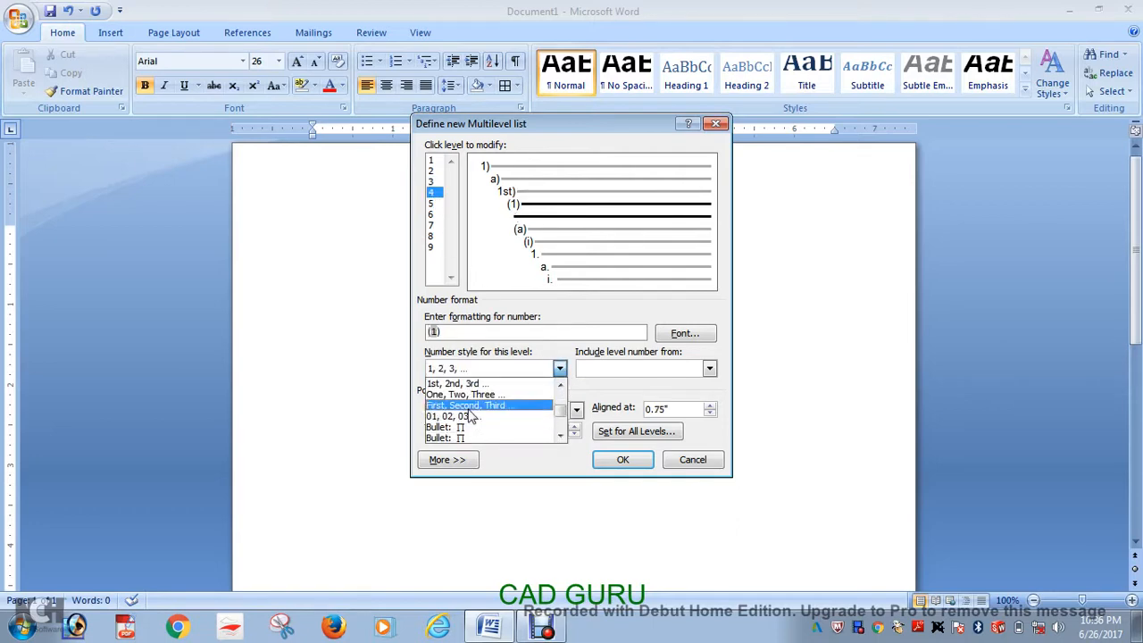
click(479, 417)
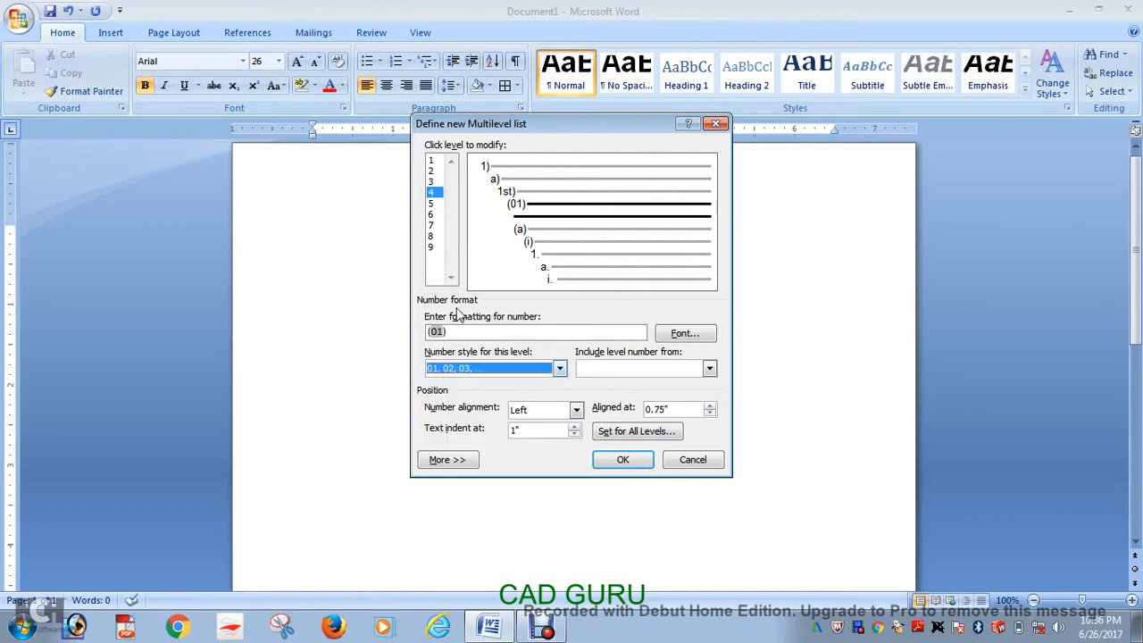
Set the level 5 number style of the new multilevel list to a round bullet.
click(434, 206)
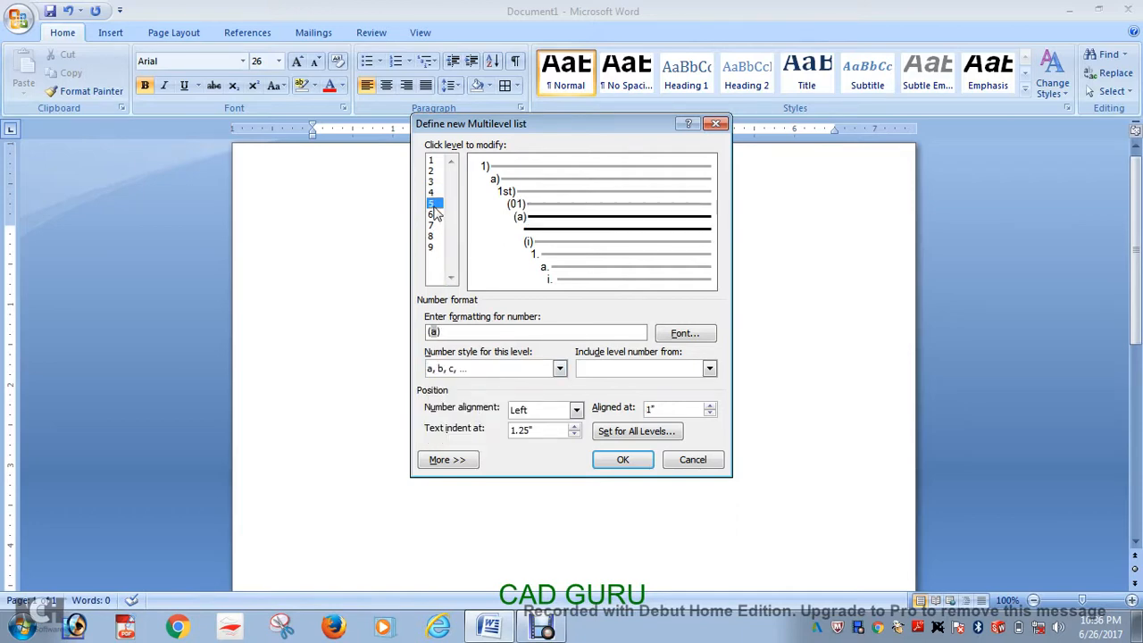
click(558, 368)
scroll(500, 429, down, 2)
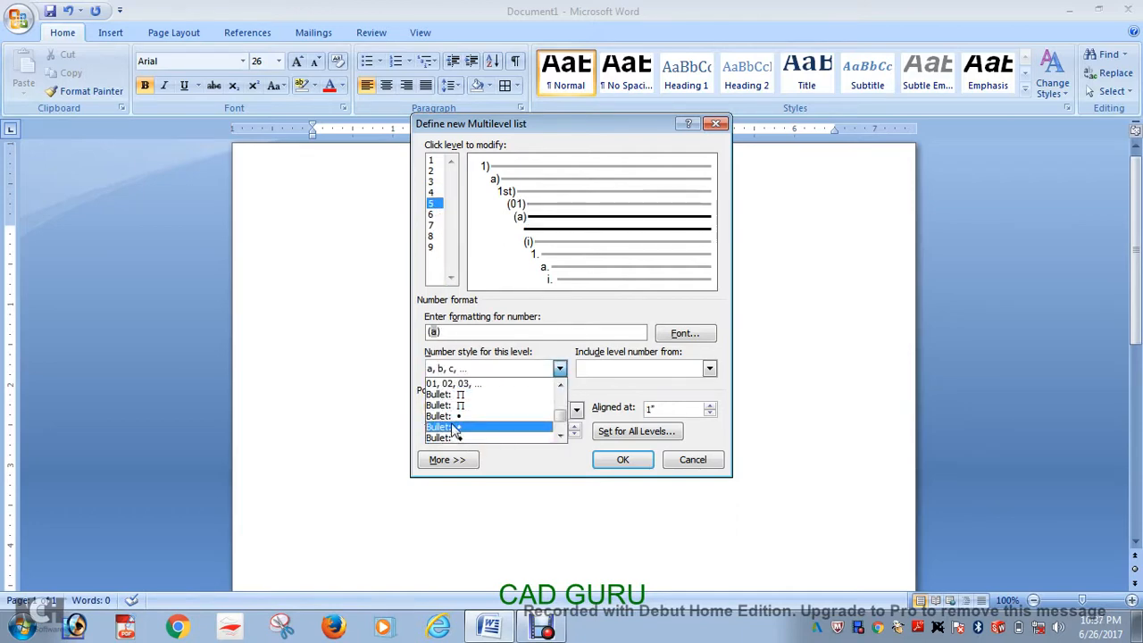
click(457, 417)
Set the level 6 number style to the double-arrow bullet and apply the new multilevel list to the document.
click(432, 214)
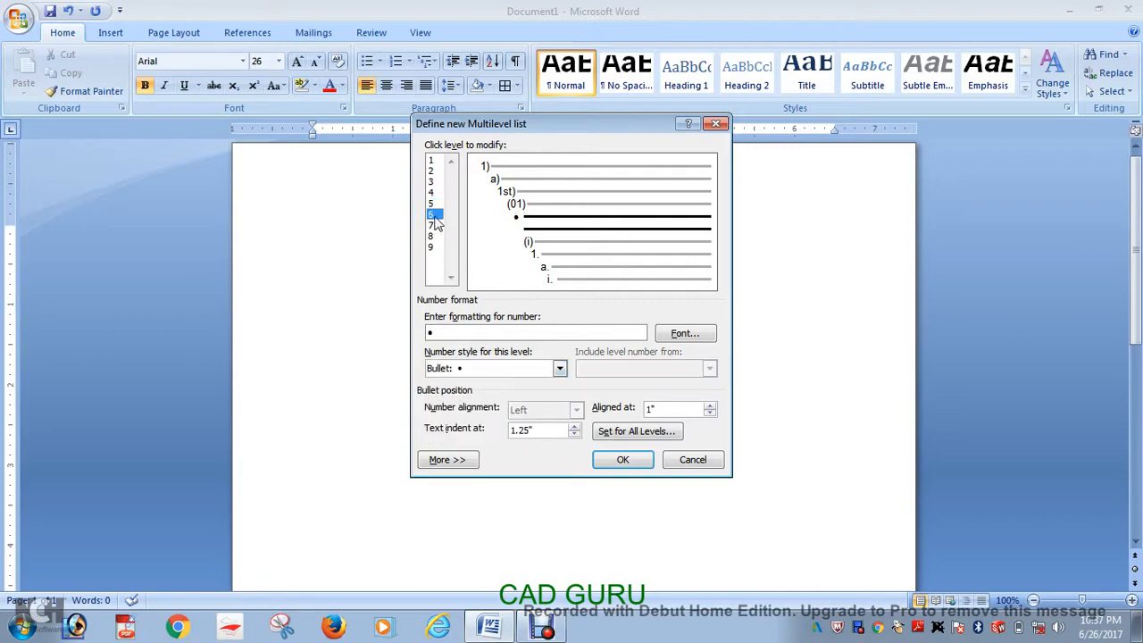
click(559, 368)
scroll(517, 415, down, 3)
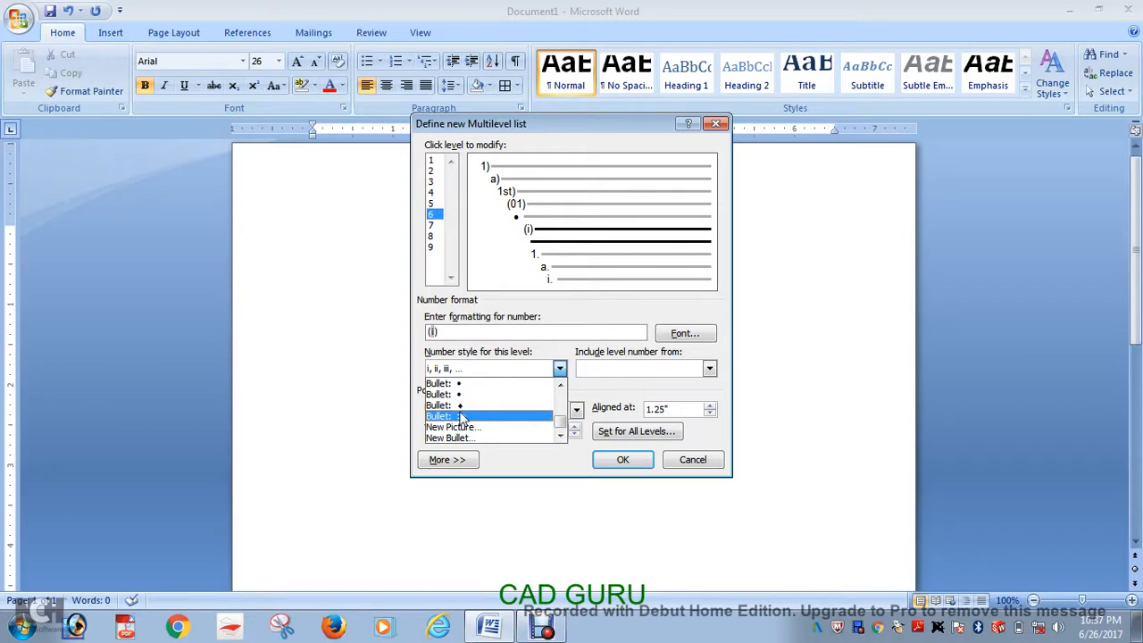
click(462, 417)
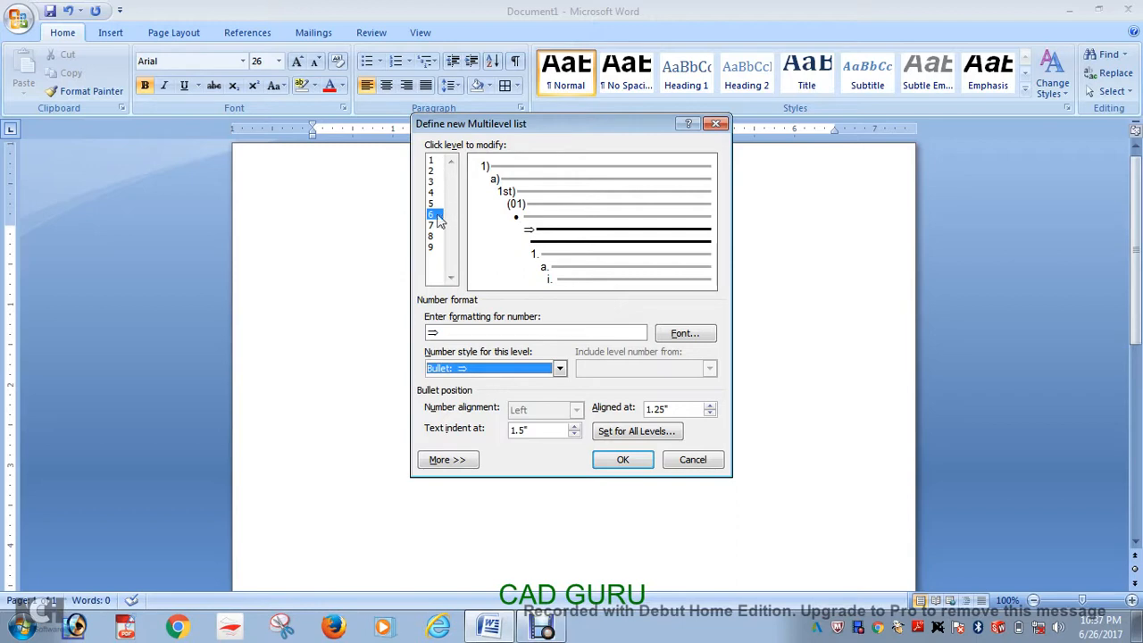
click(619, 460)
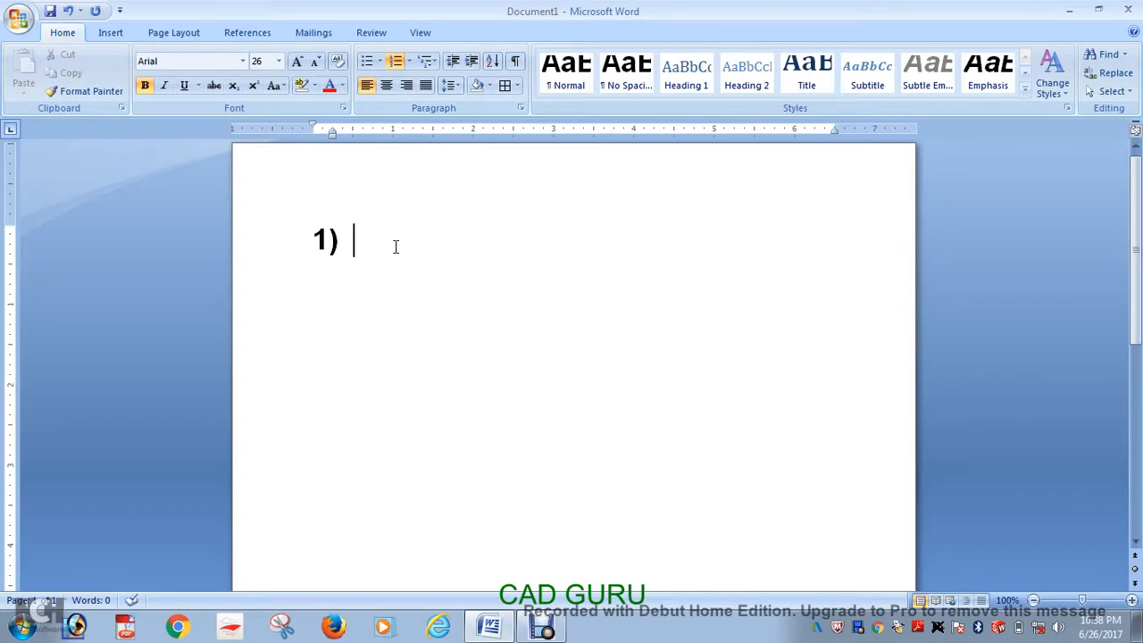
Enter the first-level list items HG, KHJHHGH and JGJGJGHG.
text(HGHGH)
key(Return)
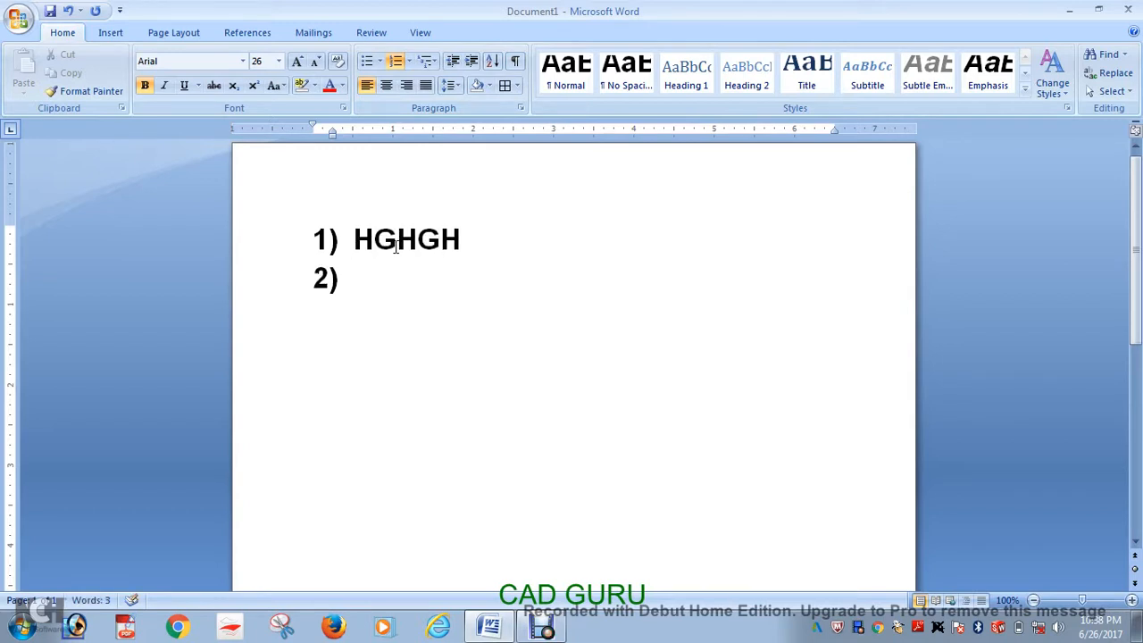
text(JGJGJGHG)
click(395, 248)
key(Return)
text(KHJHHGH)
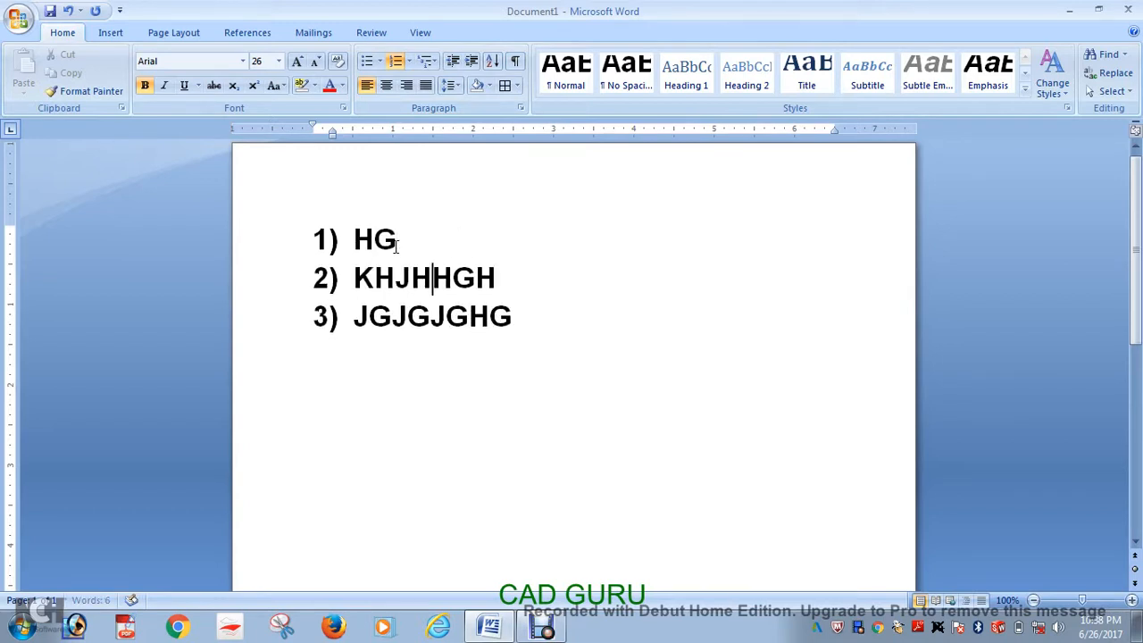
click(515, 320)
Add the second-level items GGHGHG, JGHGHG and JGHG under item 3.
key(Return)
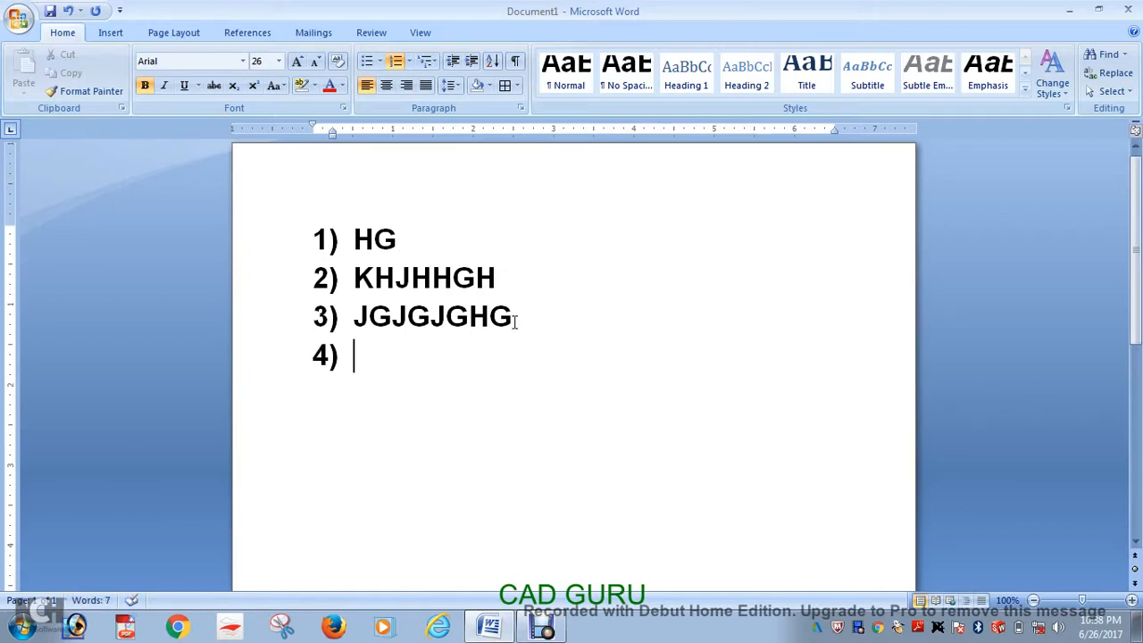
key(Tab)
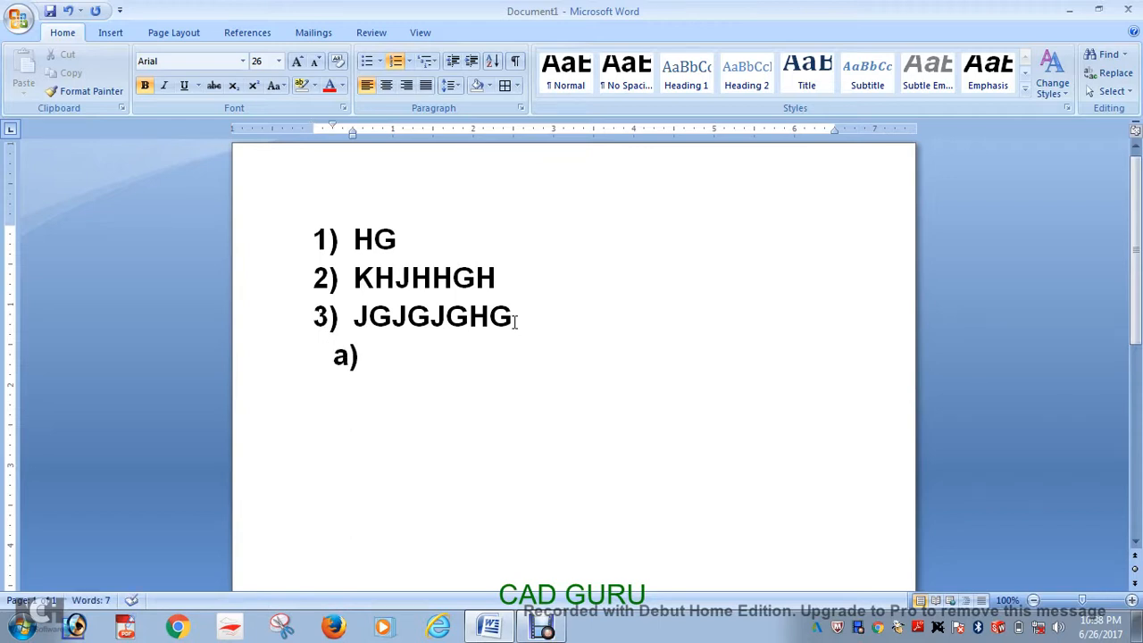
text(GGHGHG)
key(Return)
text(JGHGHG)
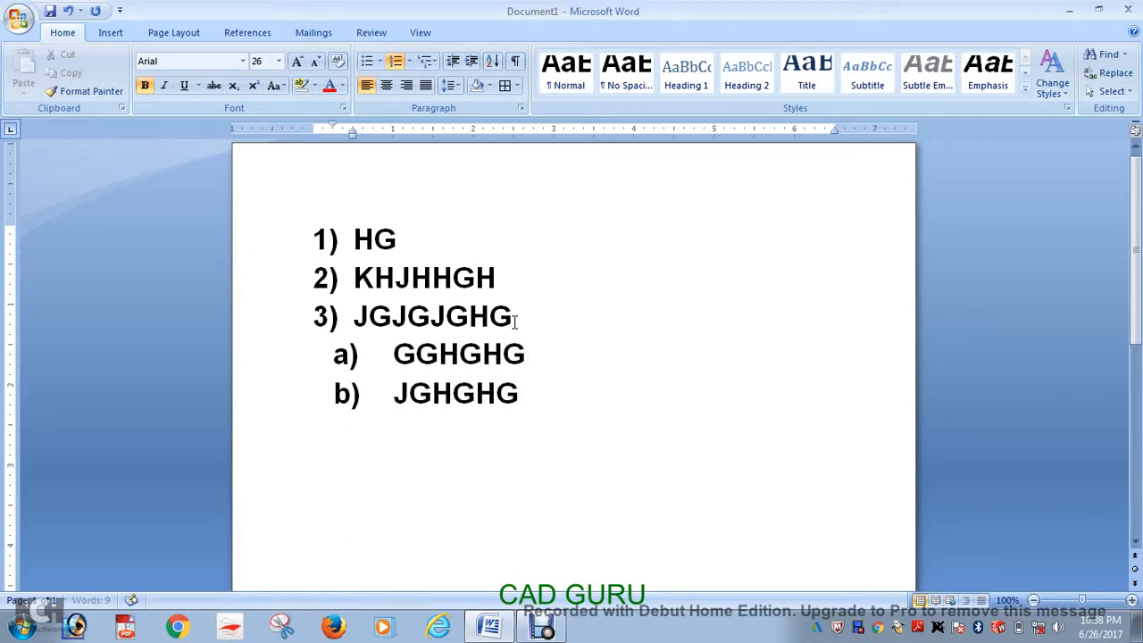
key(Return)
text(JGHG)
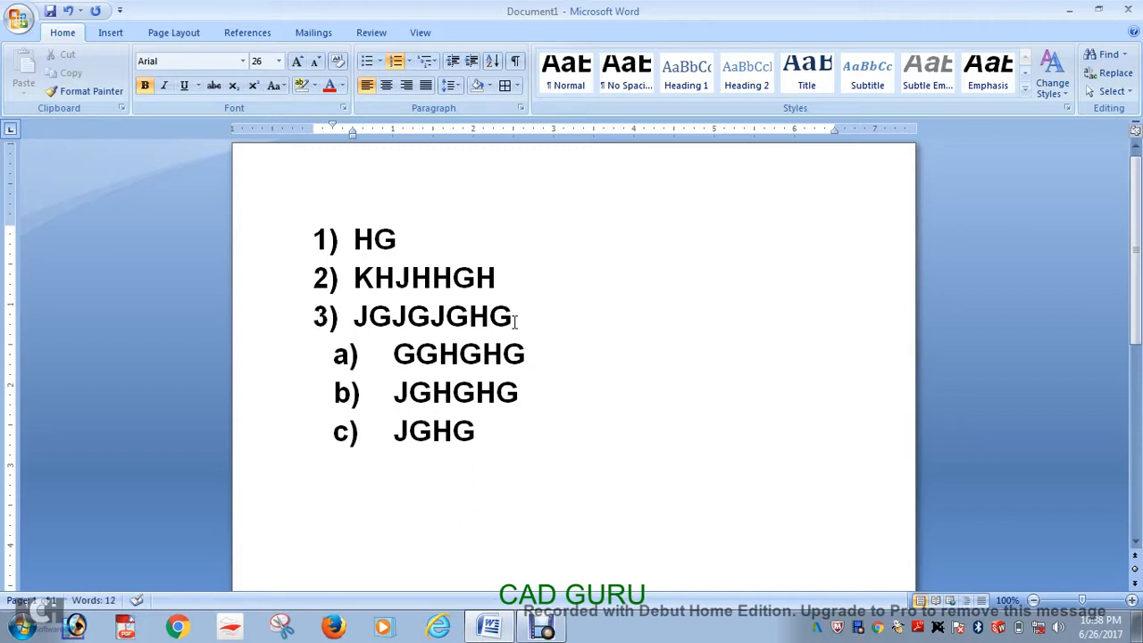
Add the third-level items JHHJHJH and HJHJHJ under item c.
key(Return)
key(Tab)
text(JHHJHJ)
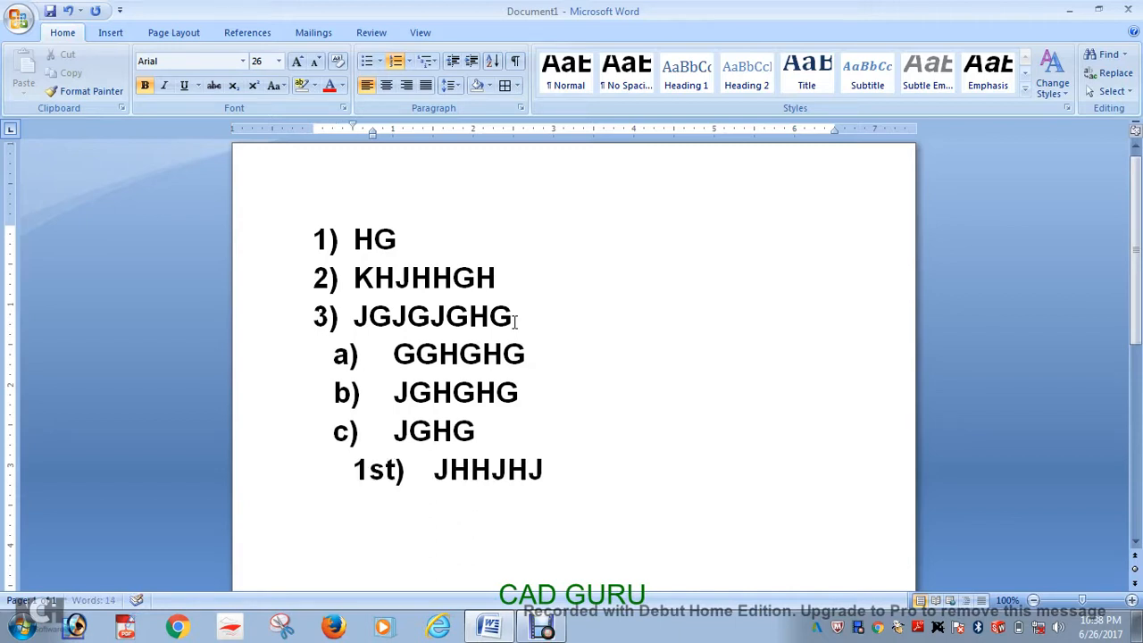
text(H)
key(Return)
text(HJHJHJ)
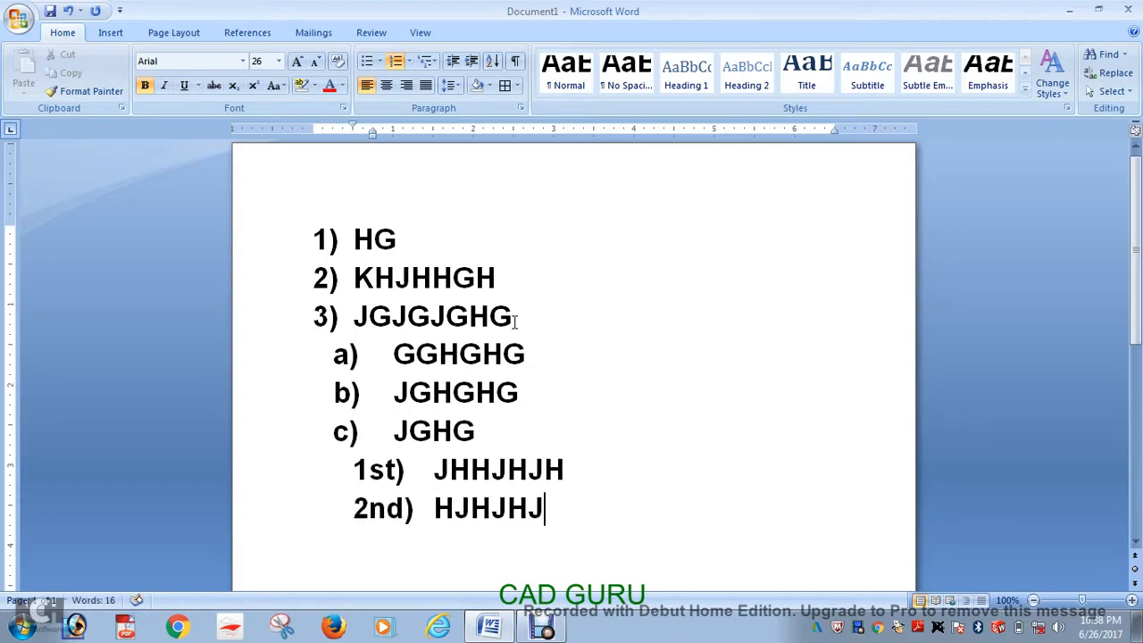
Add the fourth-level items JJKJKJK and JHJHJH under the 2nd item.
key(Return)
key(Tab)
text(JJK)
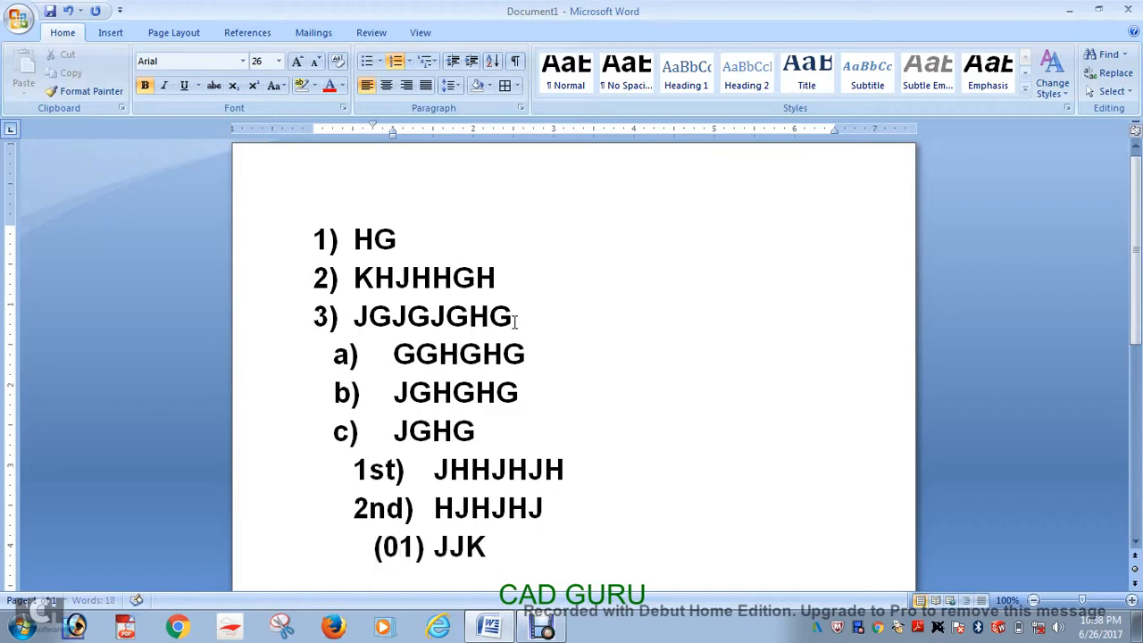
text(JKJK)
key(Return)
text(JHJHJH)
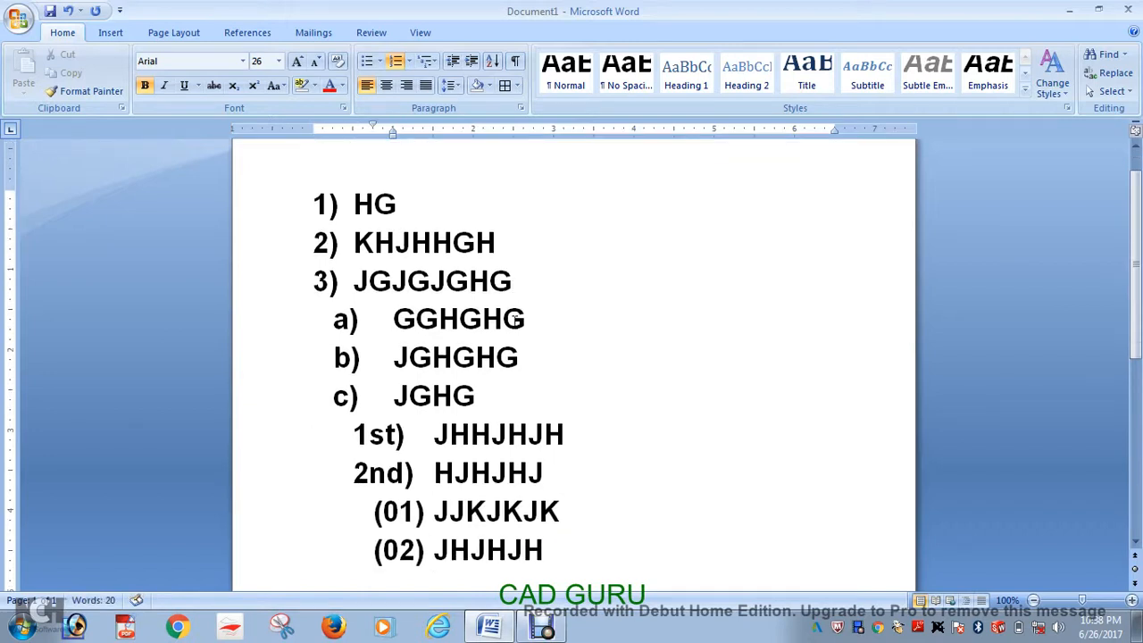
Add the fifth-level bulleted items HGHGH and JBJHJ under item 02.
key(Return)
key(Tab)
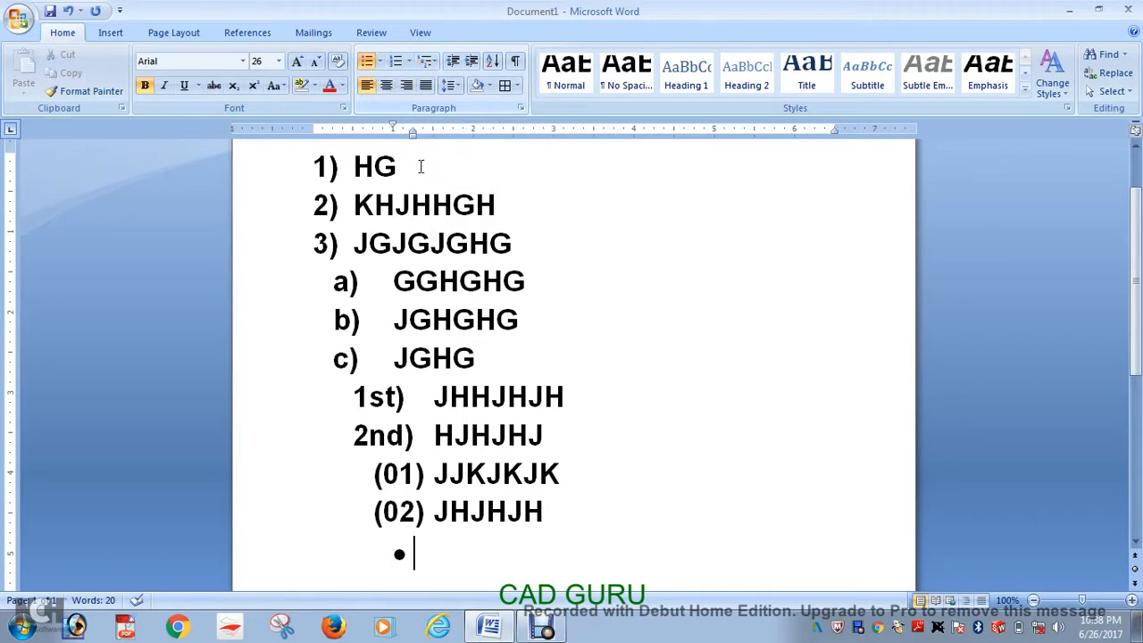
text(HGHGH)
key(Return)
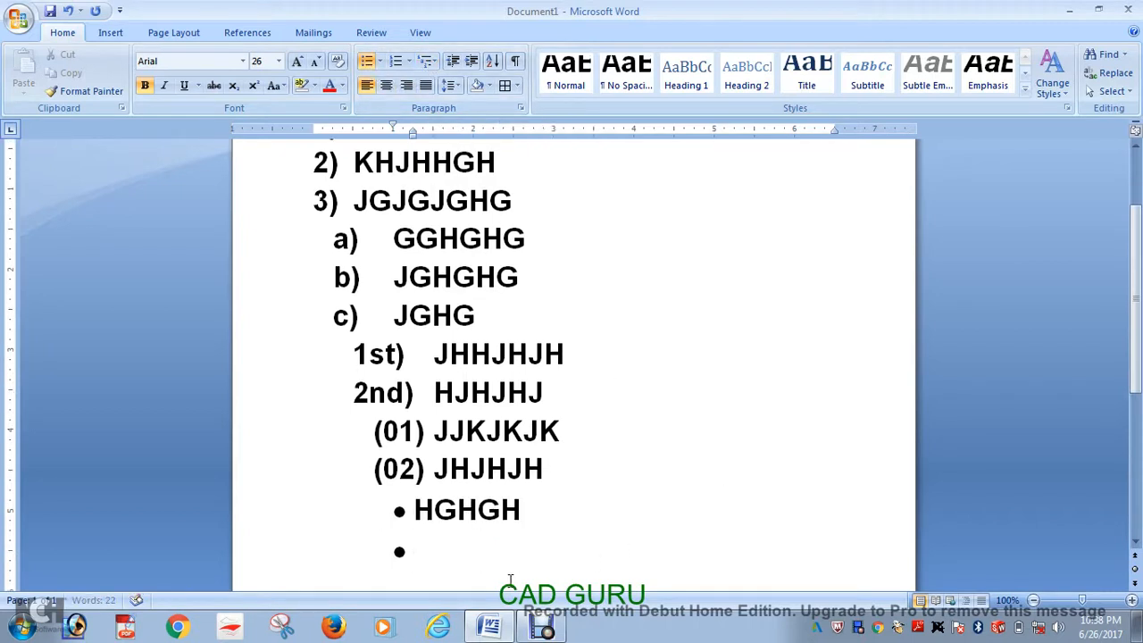
text(JBJHJ)
Add the sixth-level arrow items BHBHG and BJBB under the bulleted item JBJHJ.
key(Return)
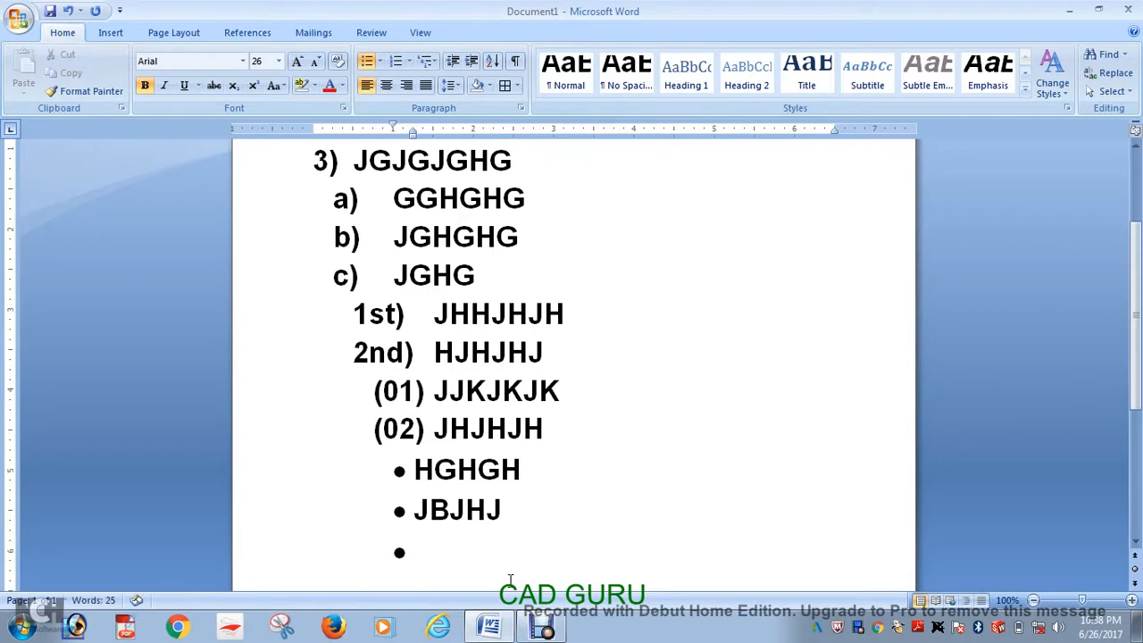
key(Tab)
text(BHBHG)
key(Return)
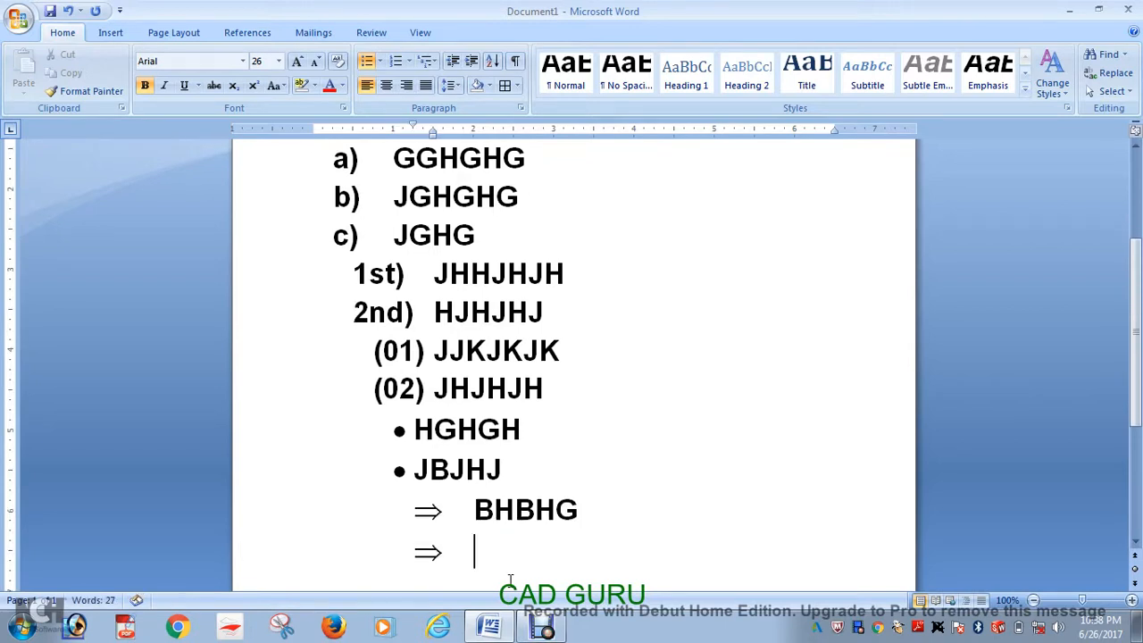
text(BJBB)
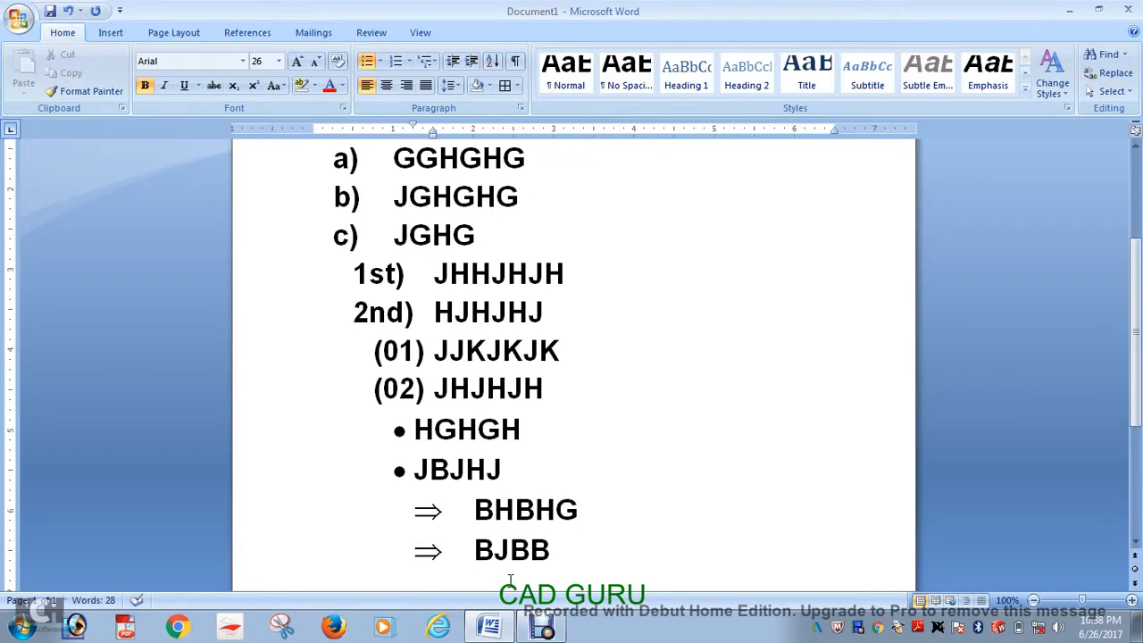
Start a new list item below BJBB and promote it level by level to the first numbering level.
key(Return)
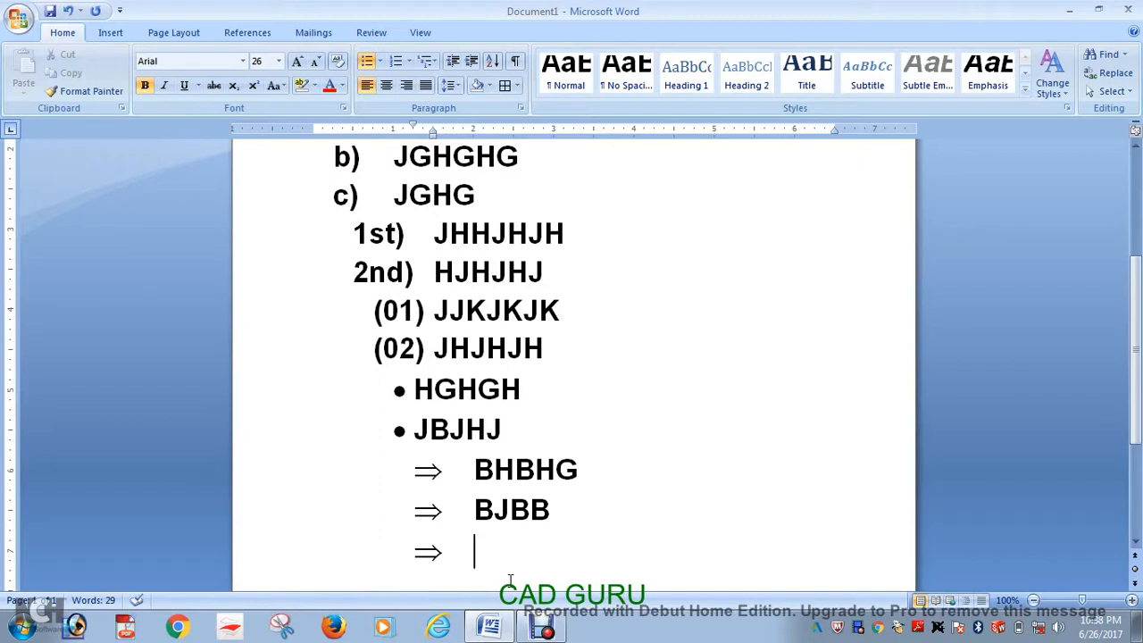
key(shift+Tab)
key(shift+Tab)
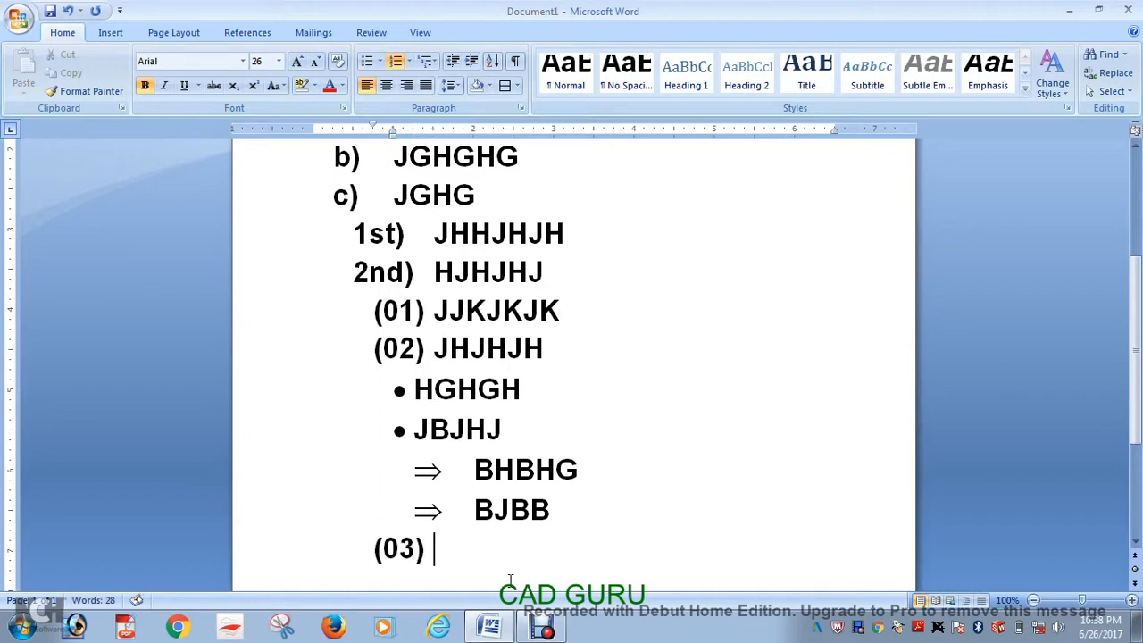
key(shift+Tab)
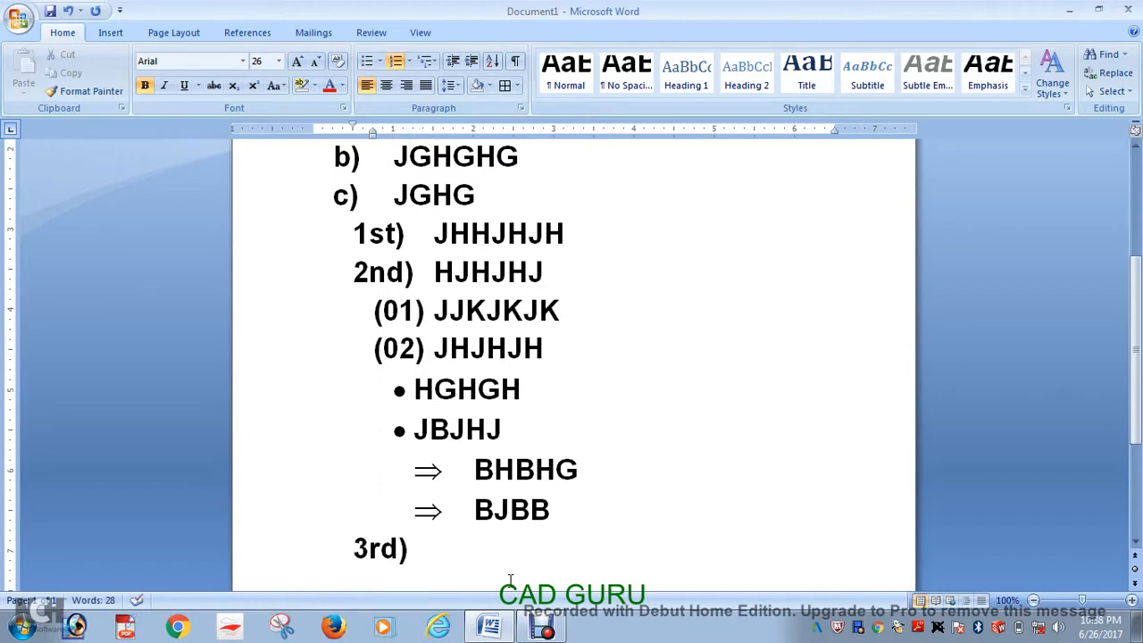
key(shift+Tab)
scroll(510, 581, up, 2)
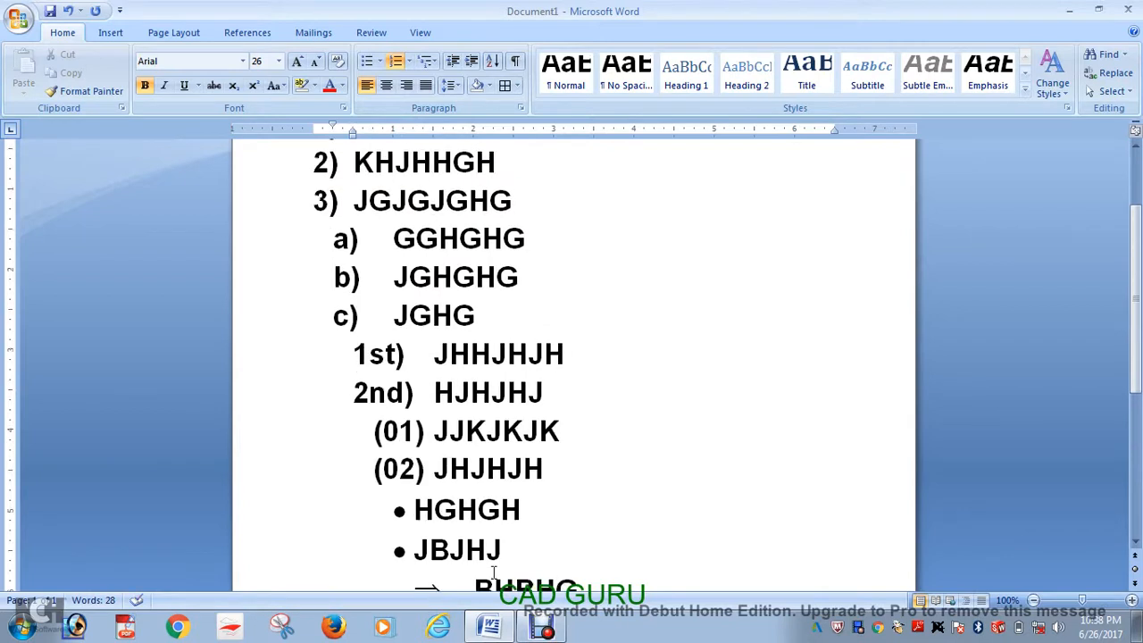
scroll(381, 393, down, 2)
key(shift+Tab)
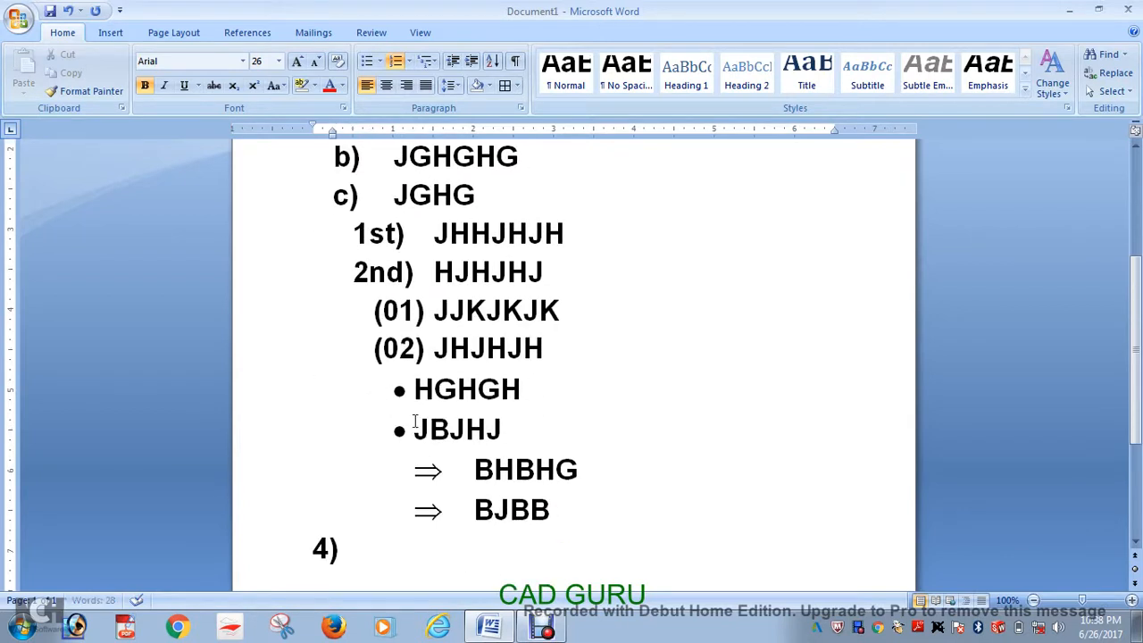
Add the first-level items JHJHJHJ and JHJHJH as numbers 4 and 5, and end the list after them.
scroll(326, 234, up, 2)
scroll(326, 234, up, 1)
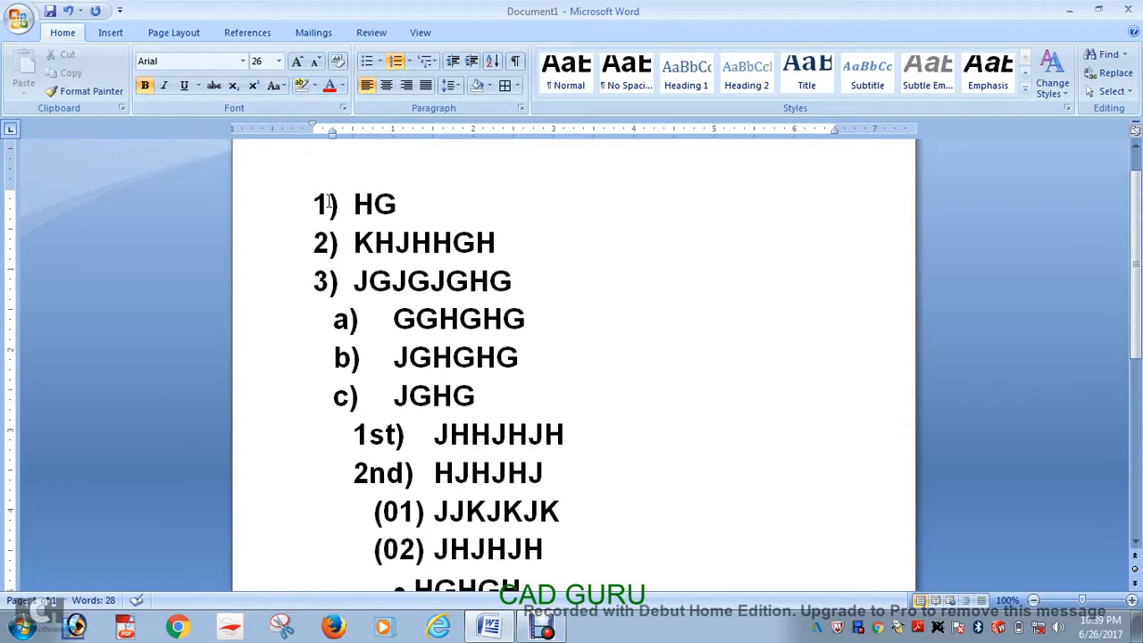
scroll(357, 348, down, 4)
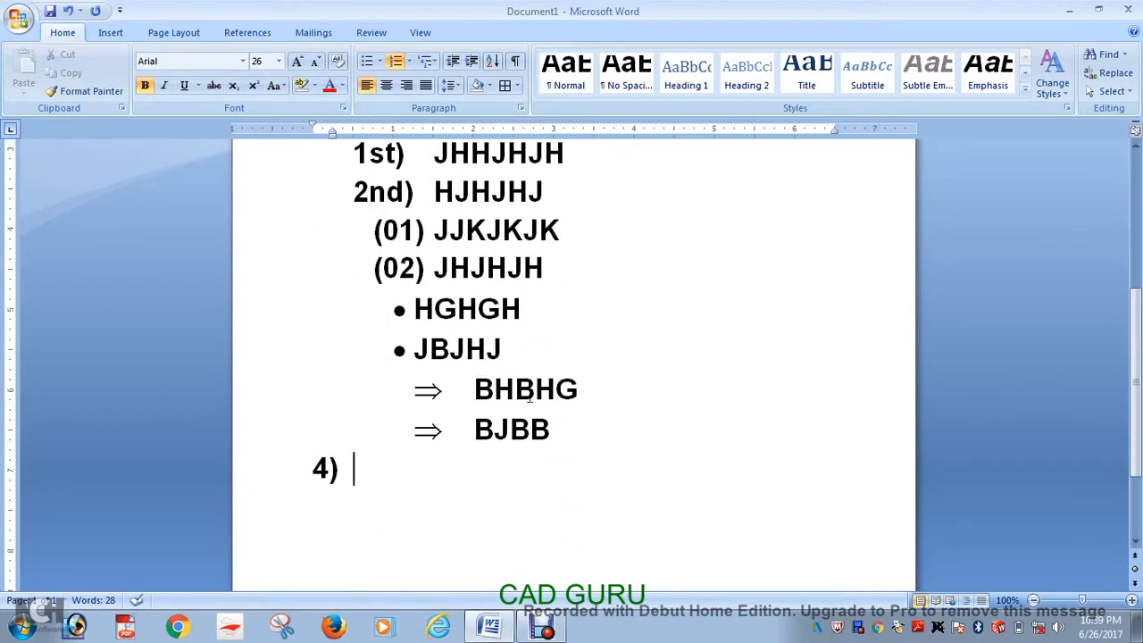
text(JHJHJHJ)
key(Return)
text(JHJHJH)
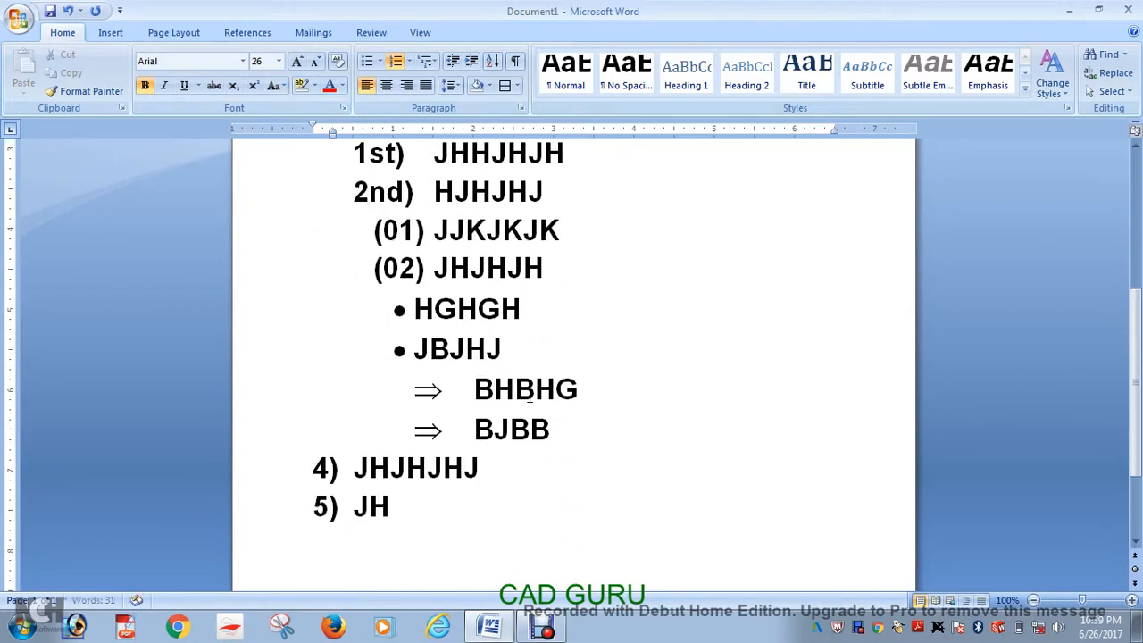
key(Return)
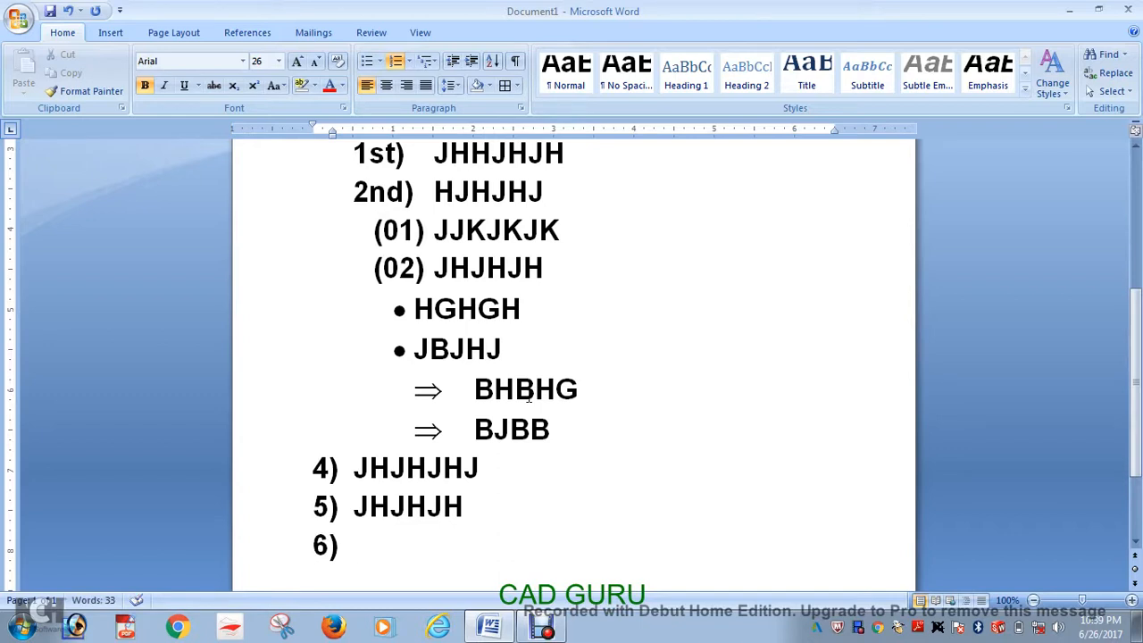
key(Return)
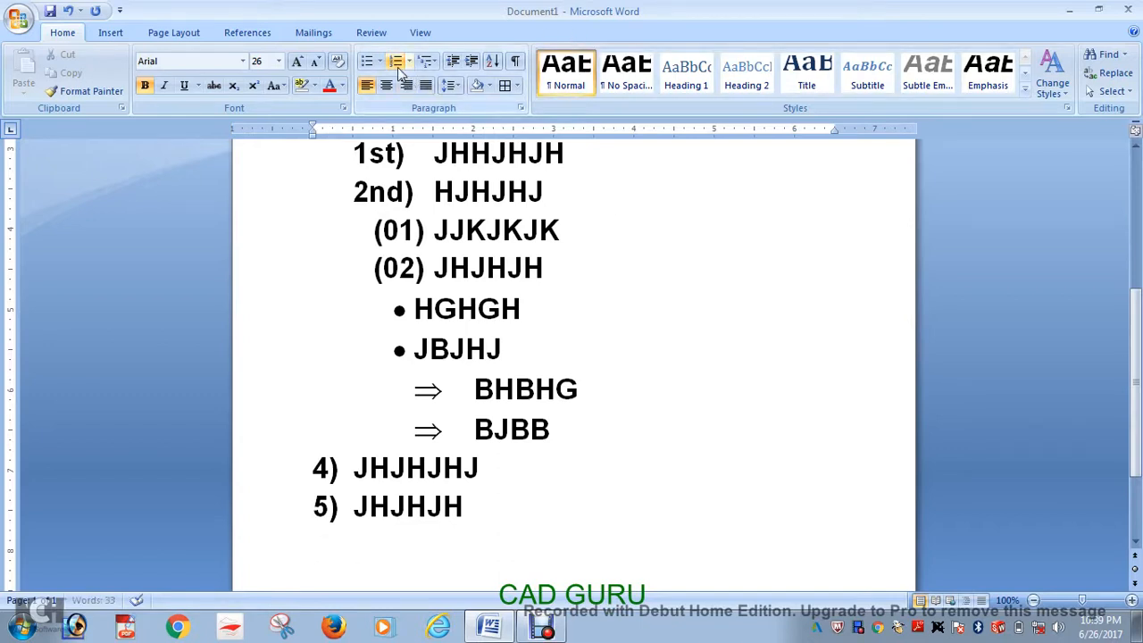
Review the finished multilevel list, examining the numbering, bullet and indent style of each level from first to sixth.
scroll(734, 500, up, 5)
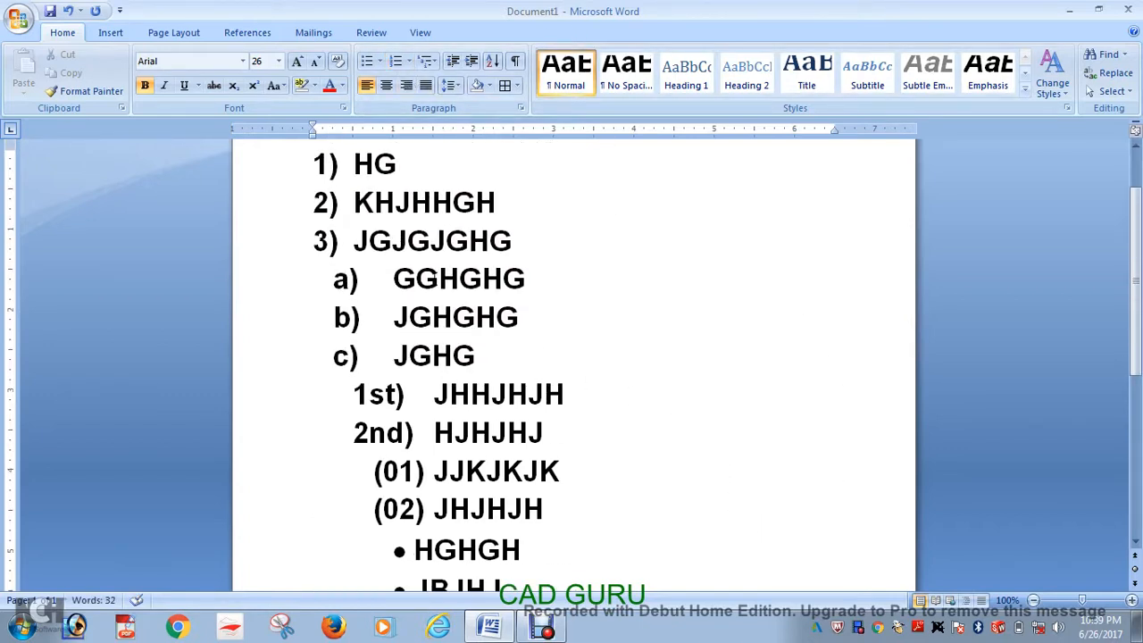
scroll(399, 217, up, 2)
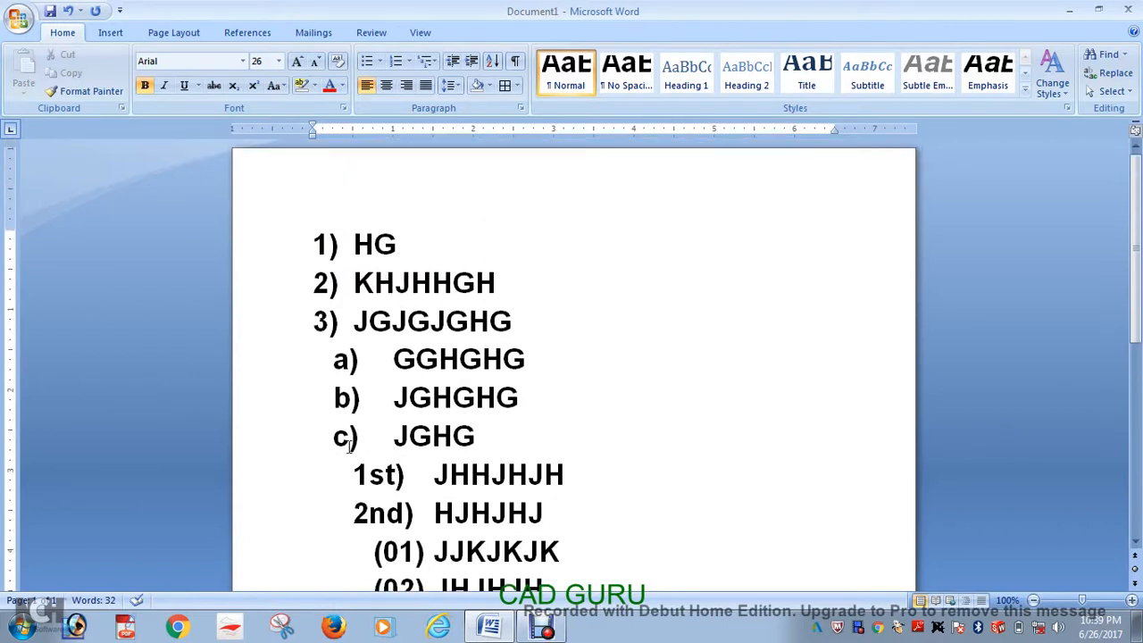
scroll(437, 496, down, 1)
scroll(496, 444, down, 2)
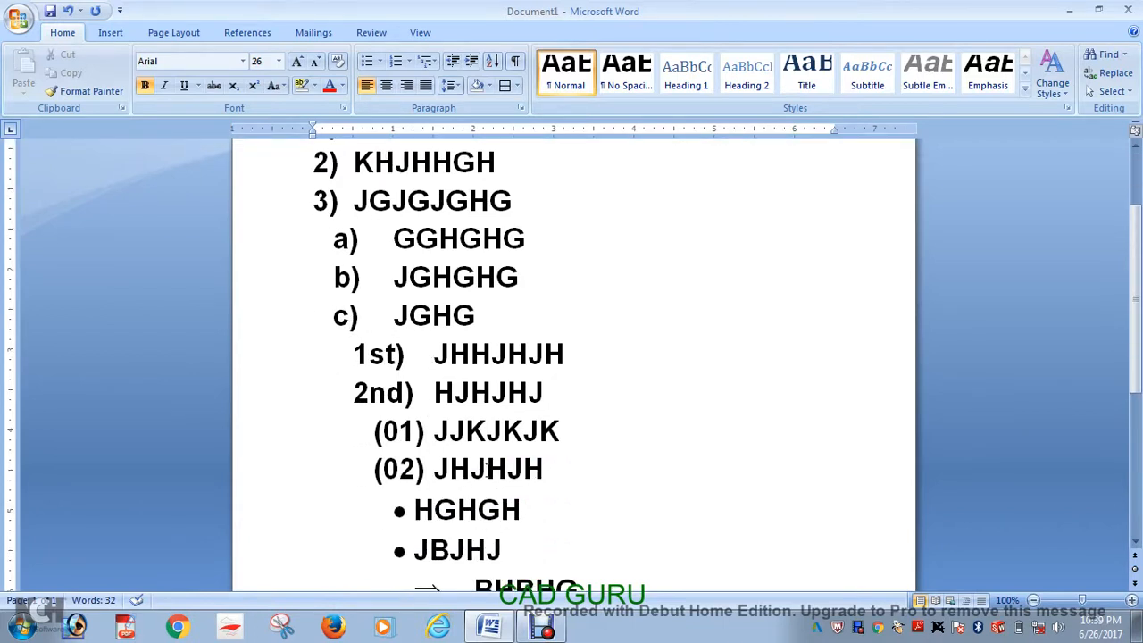
scroll(487, 470, down, 4)
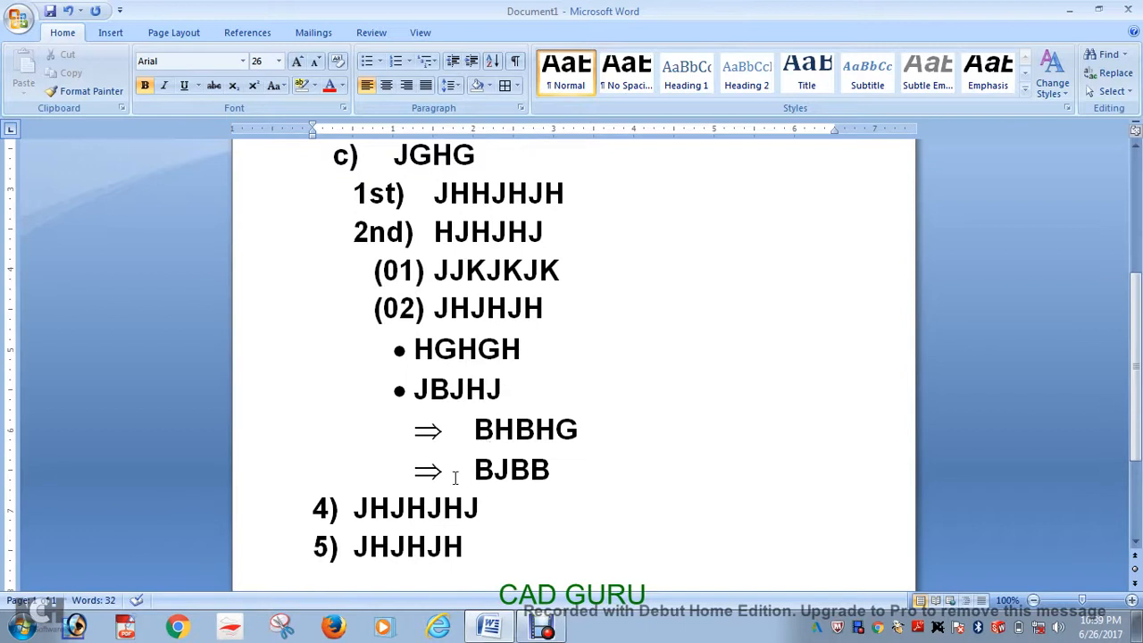
scroll(451, 368, up, 2)
scroll(402, 295, up, 2)
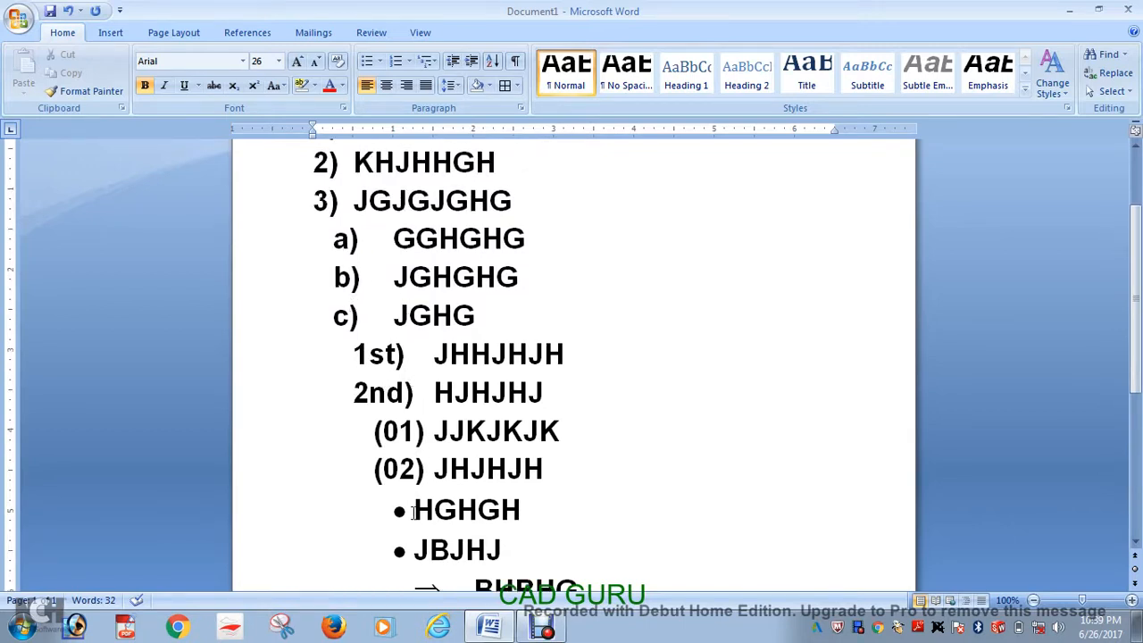
scroll(417, 528, down, 2)
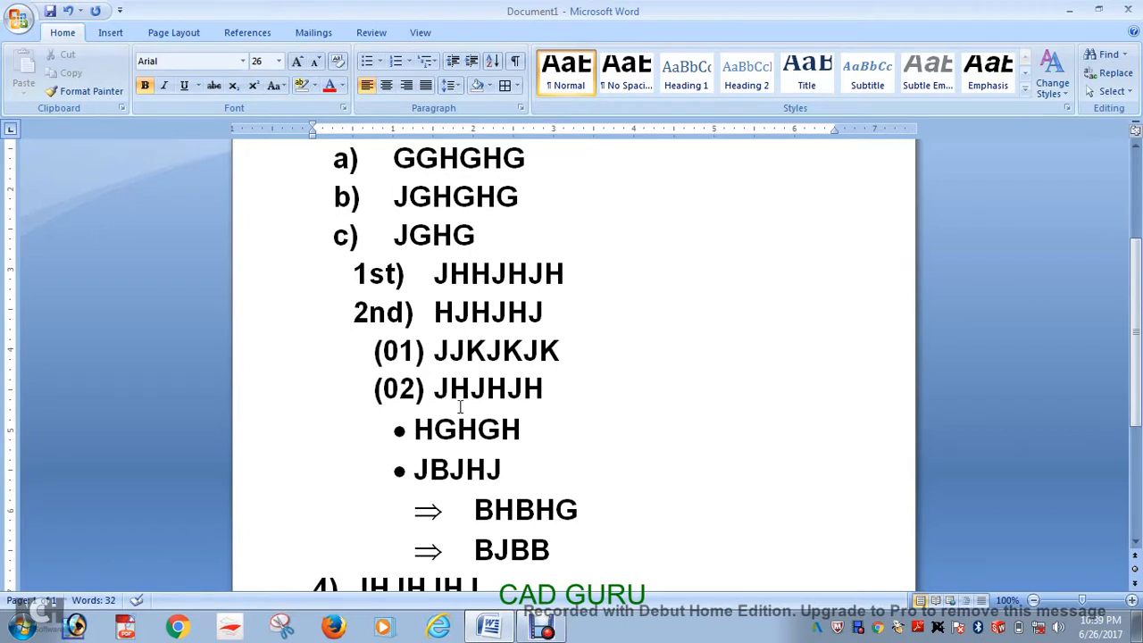